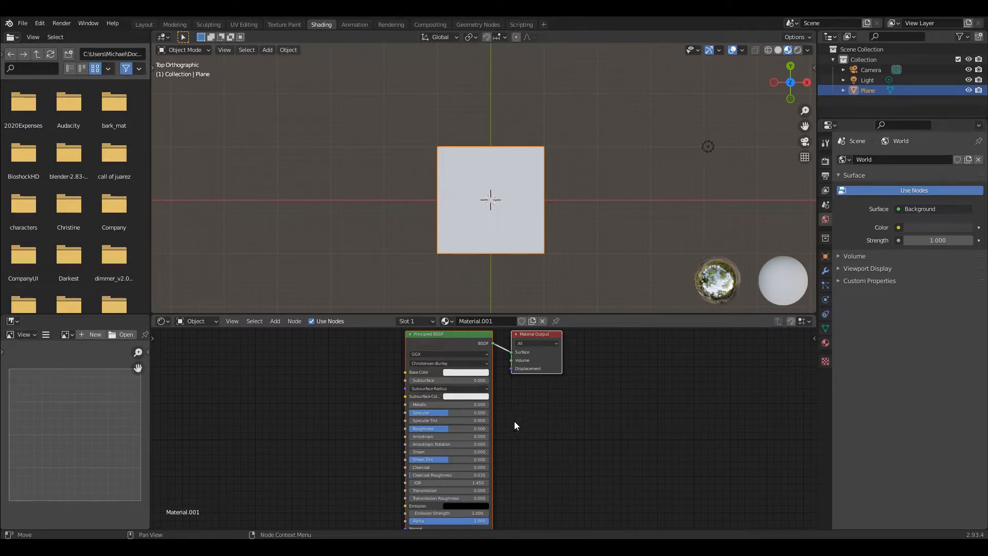
Step: Add a Texture Coordinate node beside the Principled BSDF and connect its UV output to Base Color
middle_drag(256, 386, 301, 366)
click(277, 321)
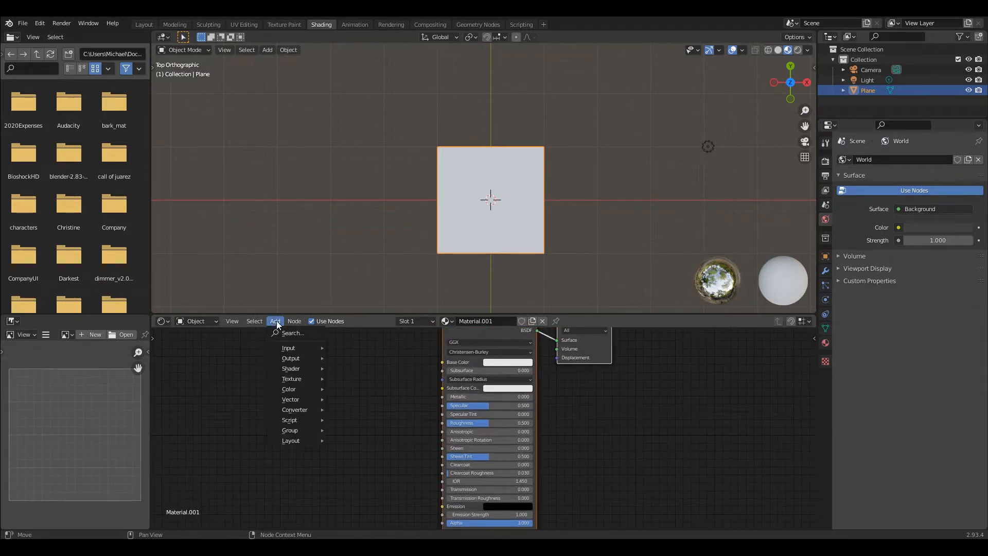
mouse_move(312, 349)
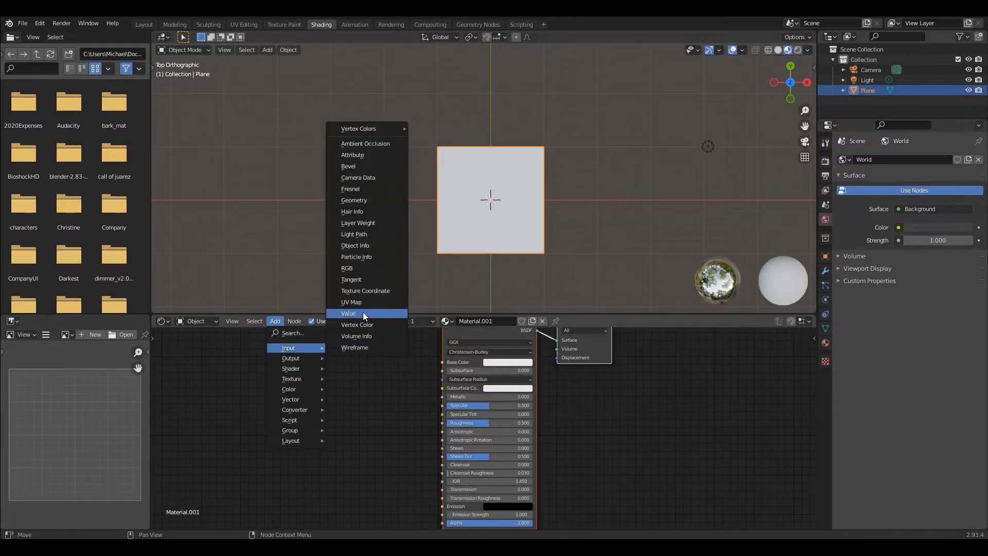
click(374, 291)
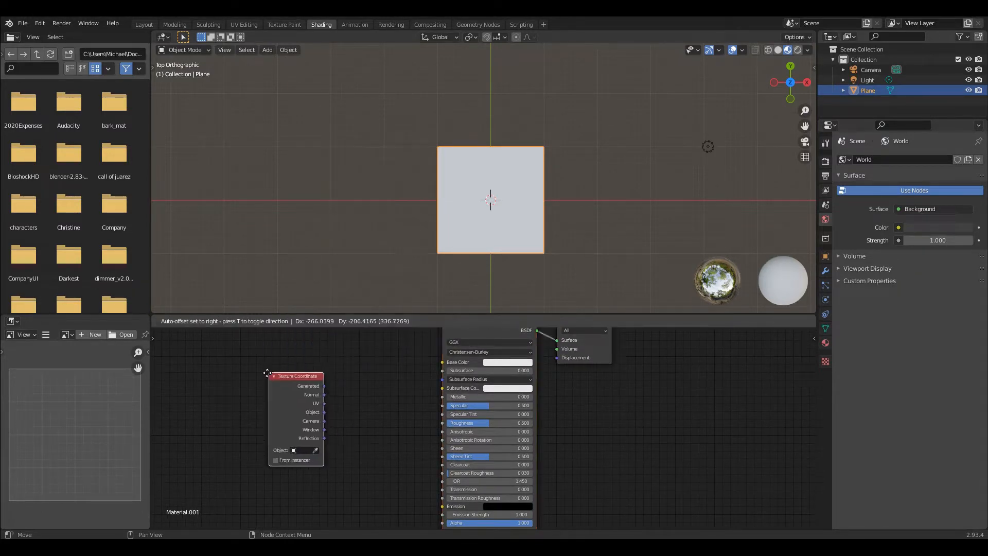
click(210, 361)
drag(266, 392, 443, 366)
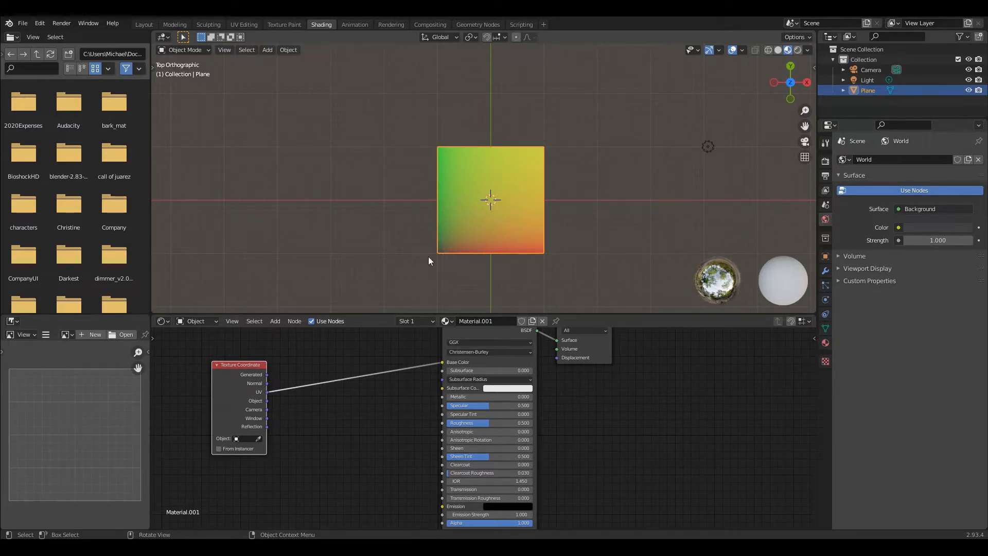
Step: Switch the viewport to perspective and examine the UV color gradient across the plane up close
key(KP_5)
scroll(435, 253, up, 3)
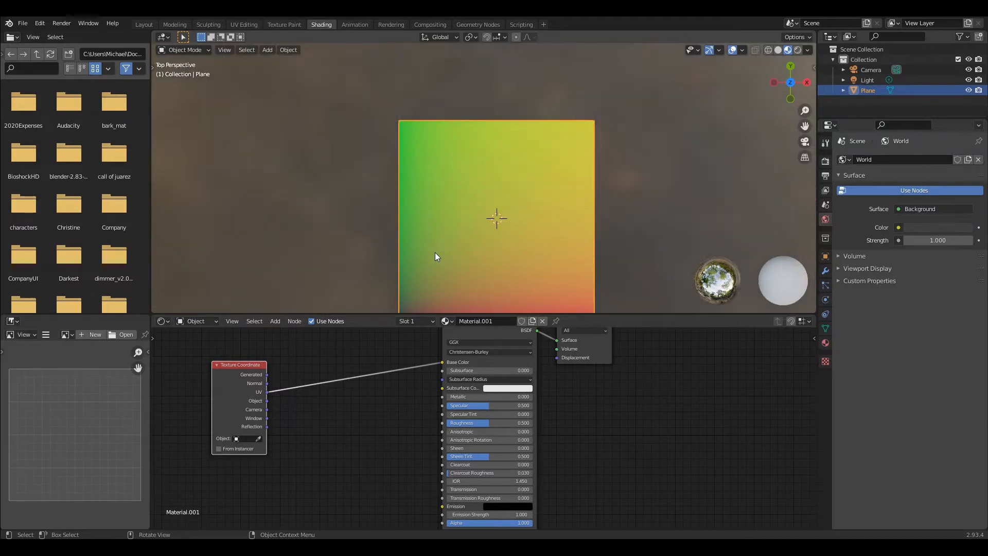
scroll(435, 253, up, 2)
shift+middle_drag(434, 253, 443, 189)
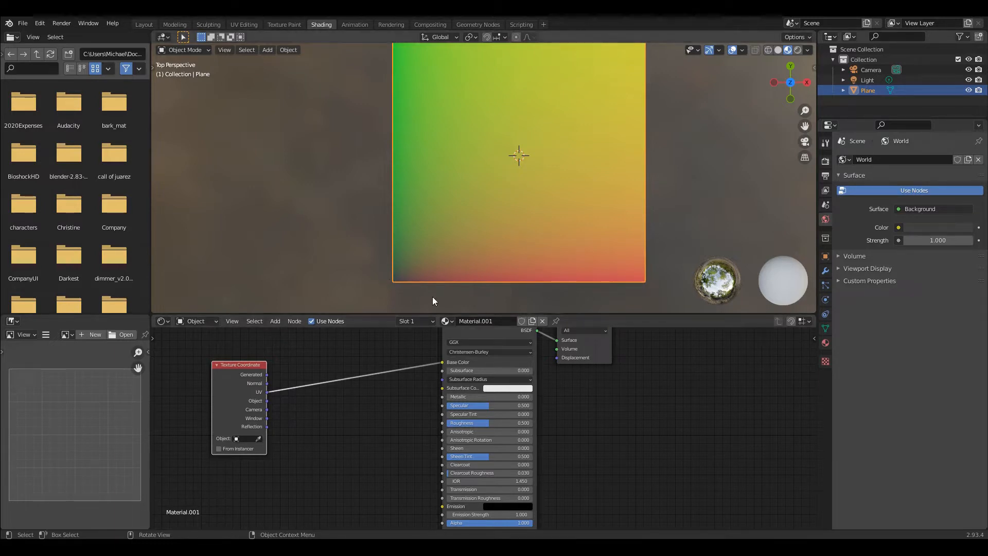
scroll(385, 98, down, 3)
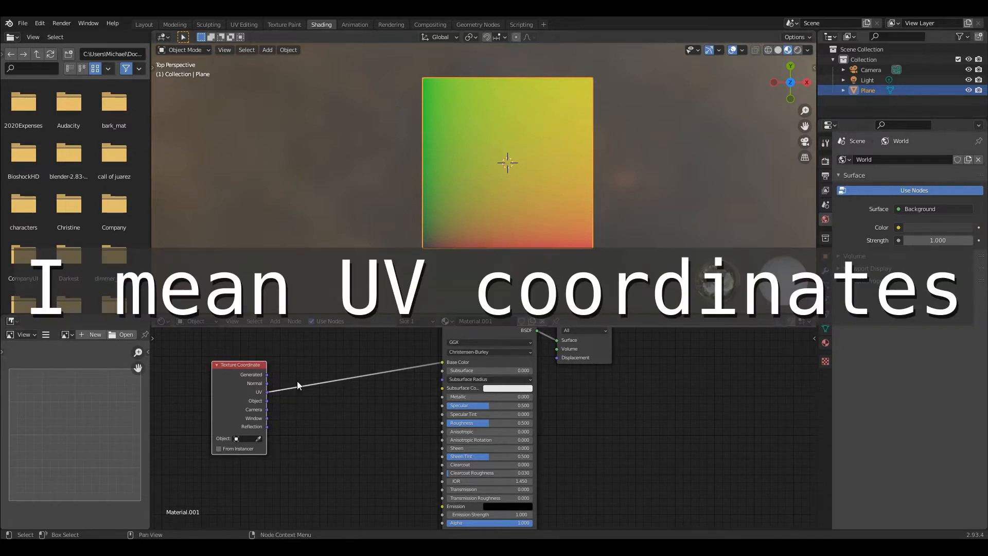
Step: Move the Texture Coordinate node farther away from the Principled BSDF to make room for more nodes
scroll(332, 413, down, 1)
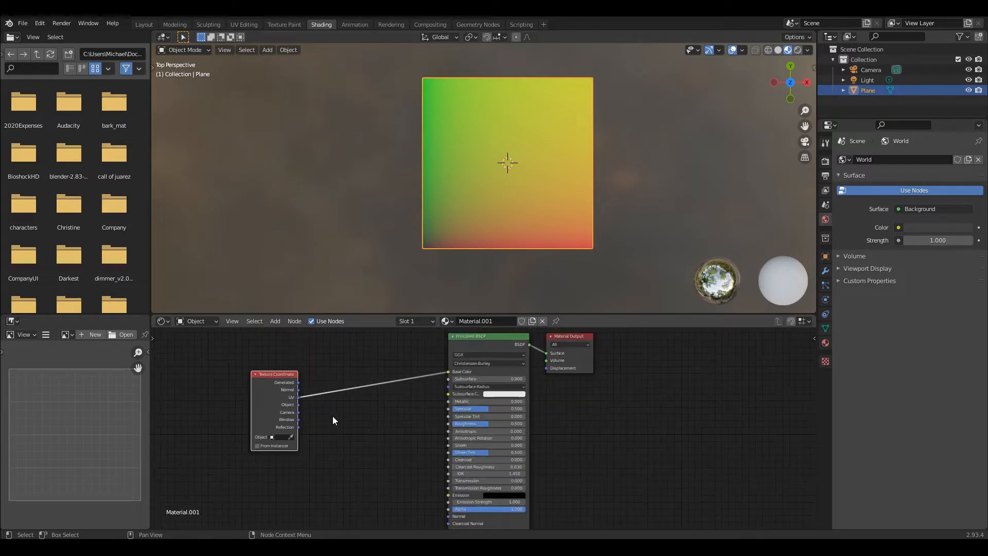
middle_drag(345, 422, 427, 413)
scroll(427, 412, down, 1)
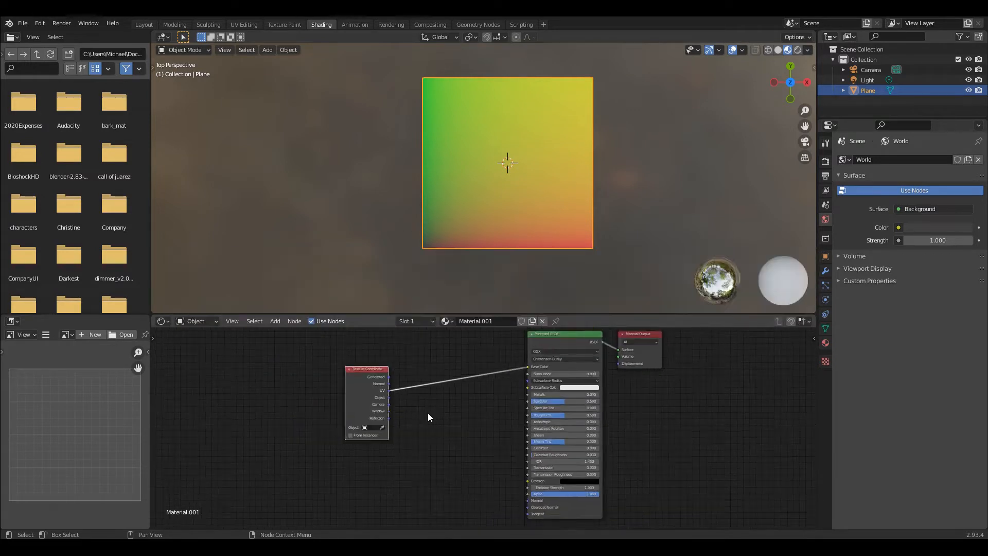
drag(377, 369, 299, 369)
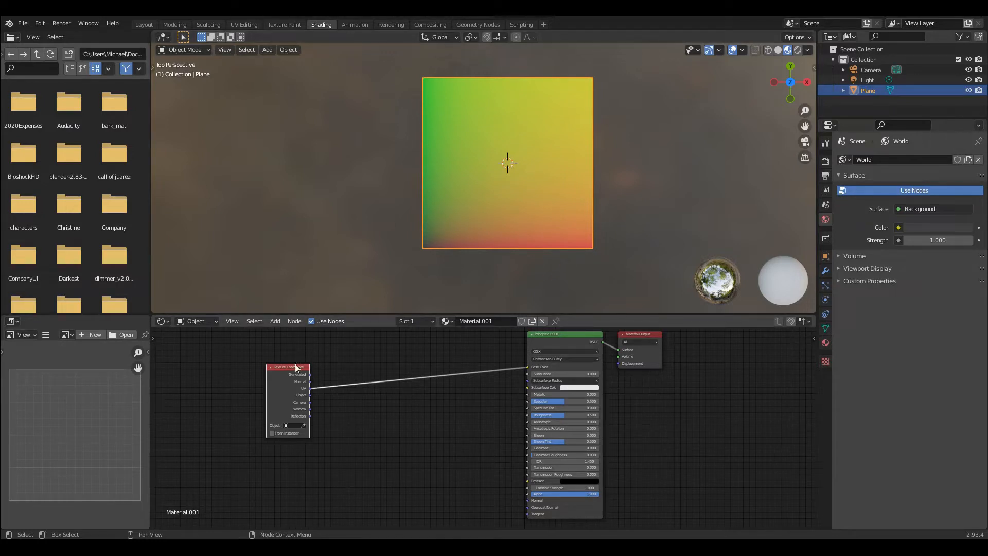
drag(297, 369, 279, 373)
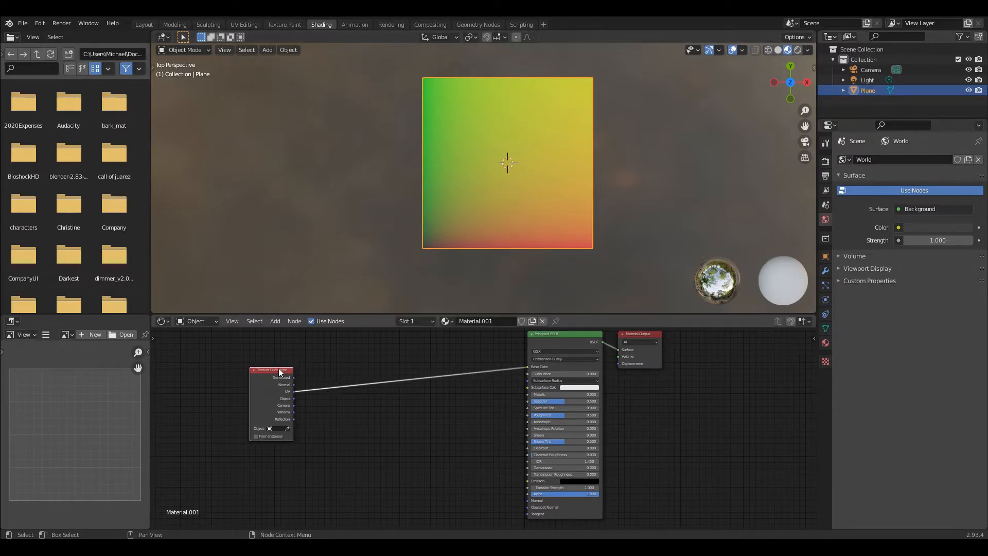
Step: Insert a Vector Math node on the UV link, set it to Distance, and connect its Value output to Base Color
click(273, 322)
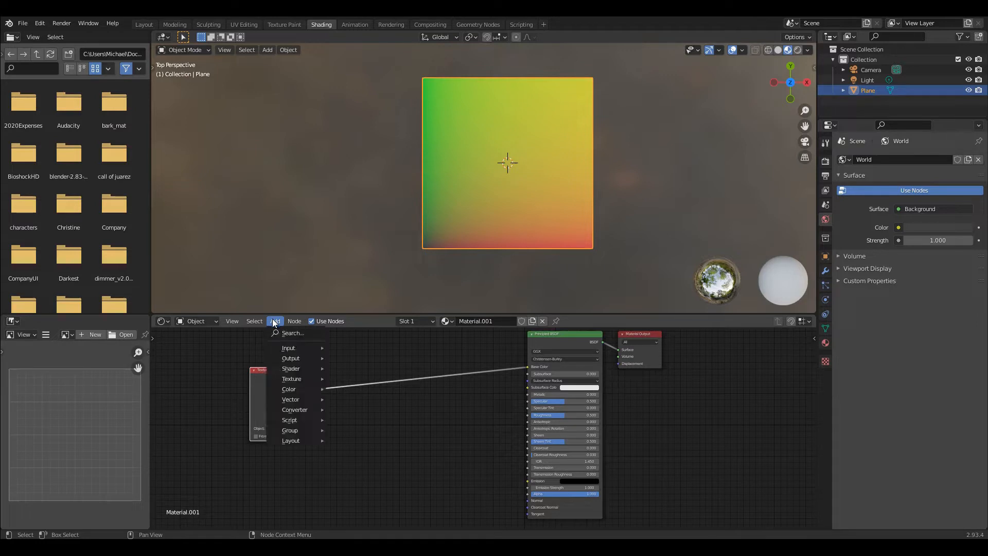
mouse_move(308, 409)
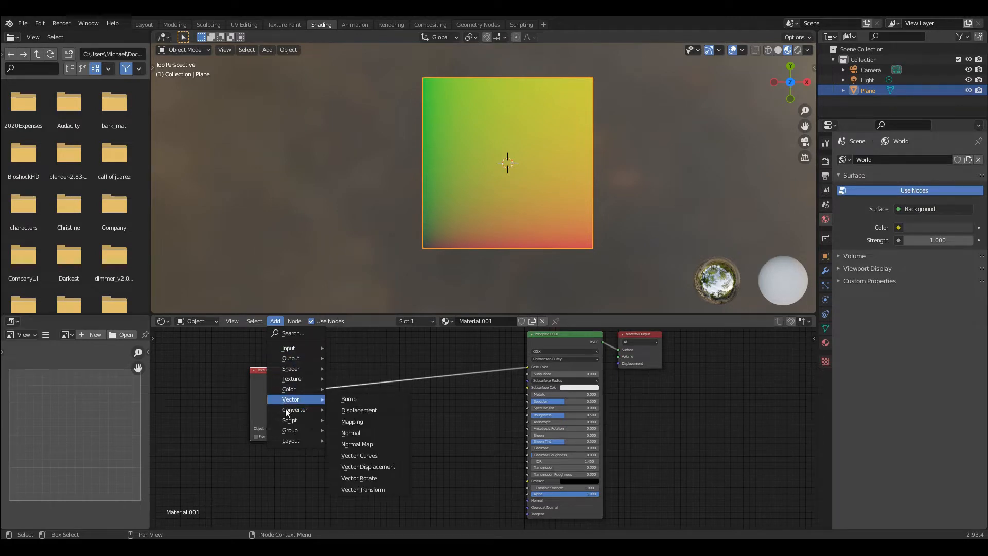
click(357, 397)
click(371, 384)
click(381, 394)
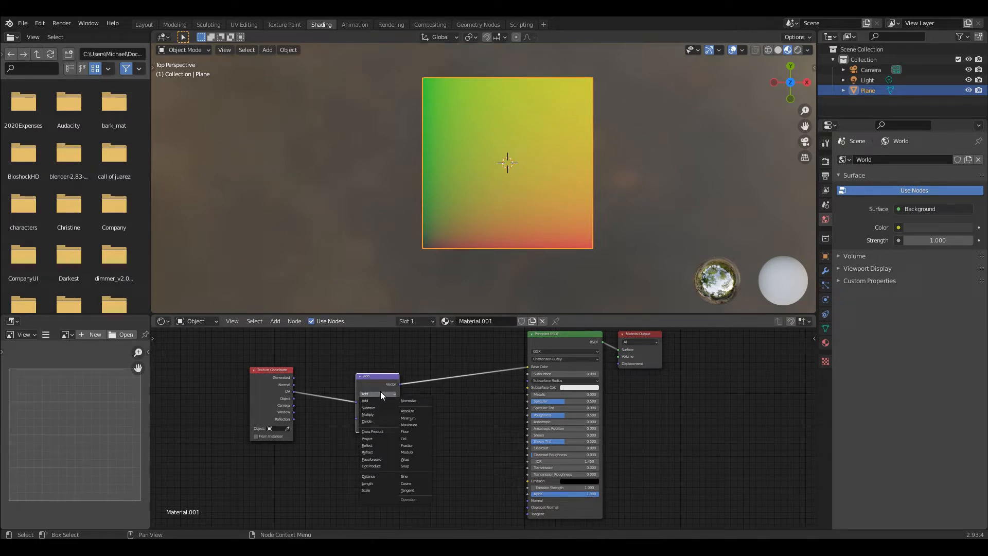
click(372, 476)
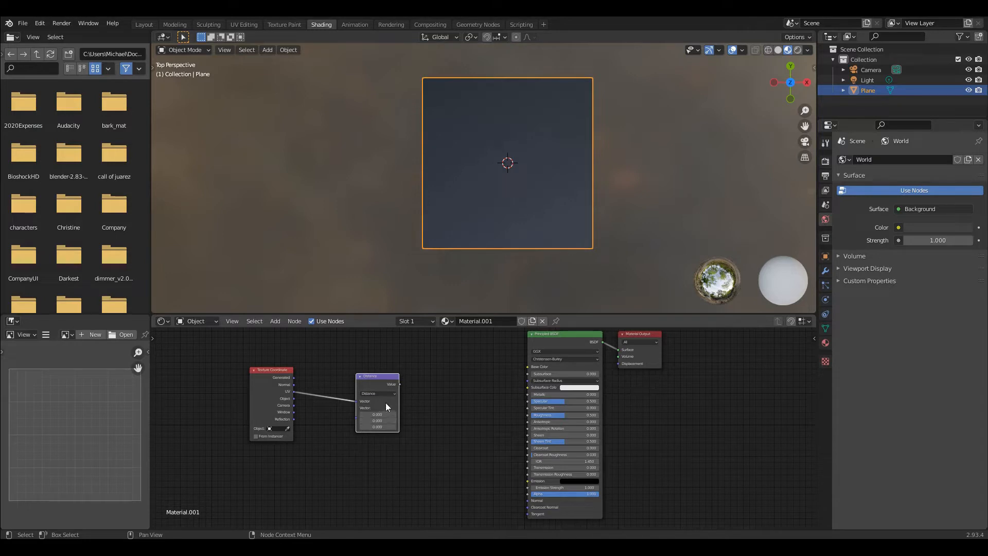
drag(405, 383, 528, 365)
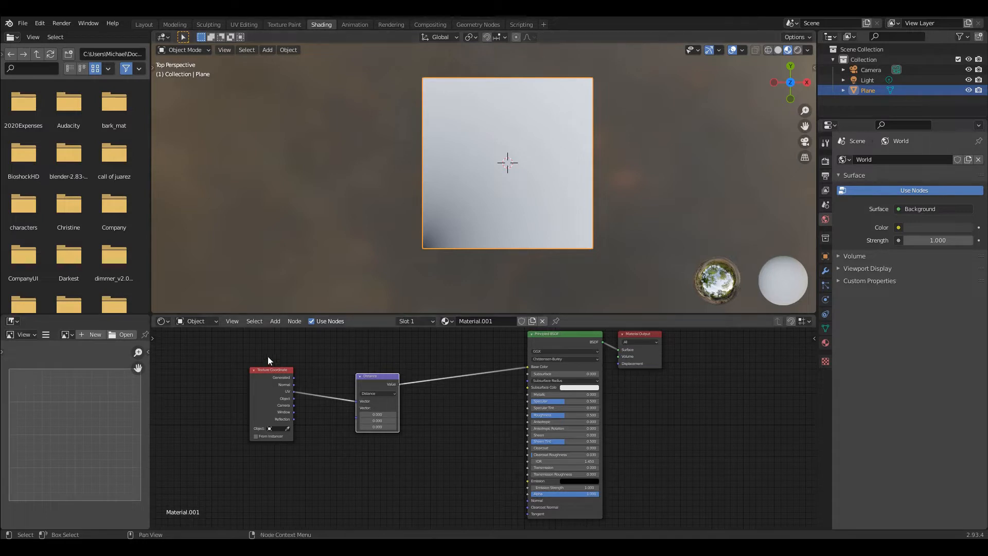
Step: Insert a Math node between the Distance node and Base Color and set its operation to Less Than
click(272, 323)
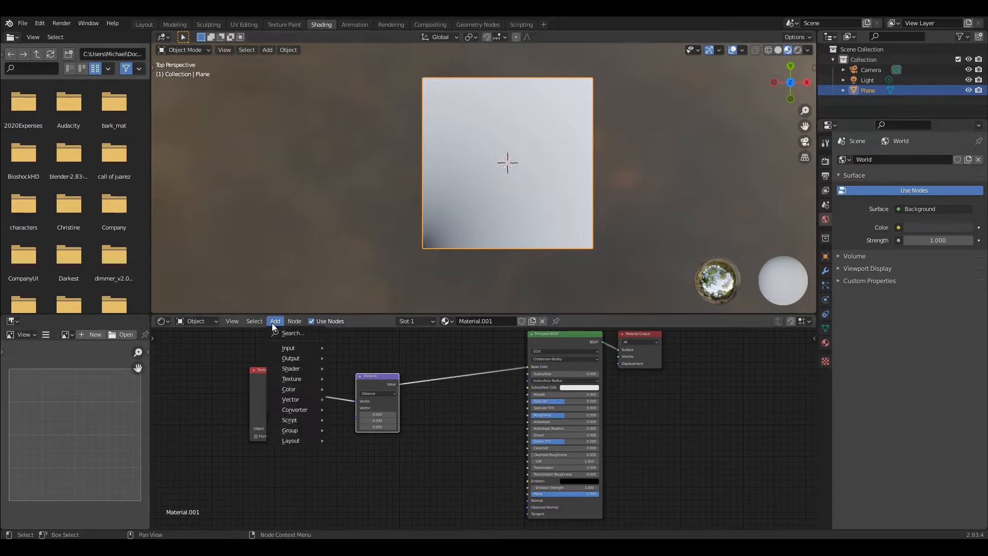
mouse_move(312, 379)
mouse_move(302, 408)
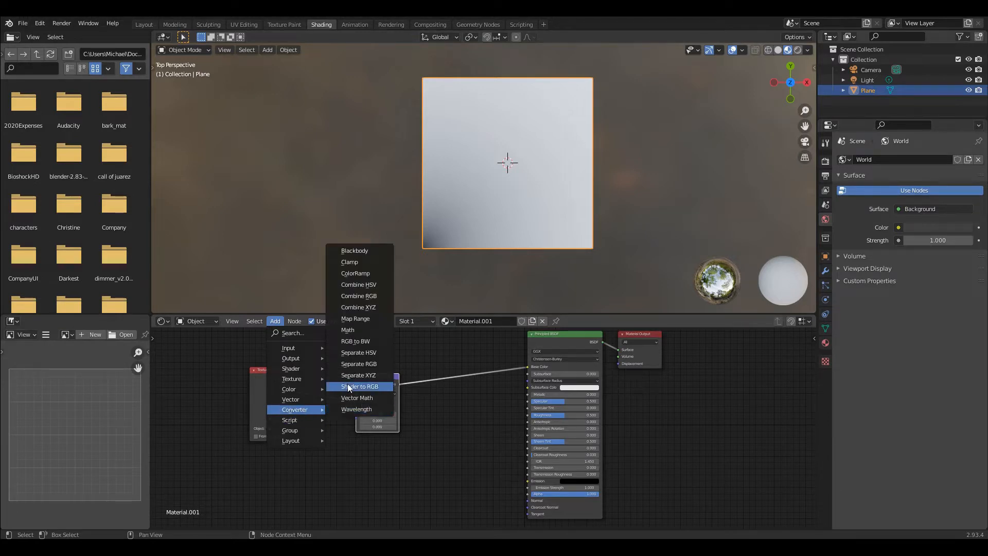
click(350, 329)
click(436, 356)
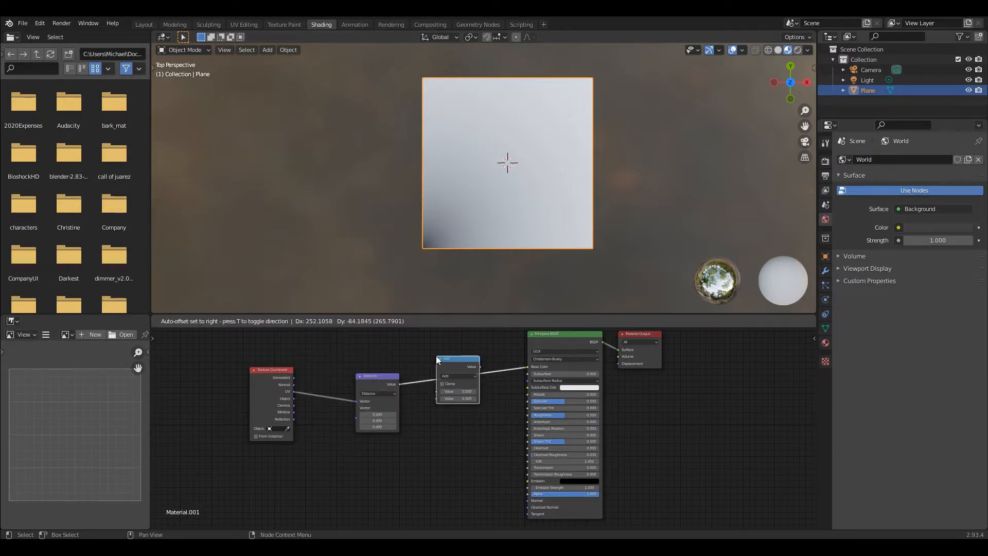
click(457, 376)
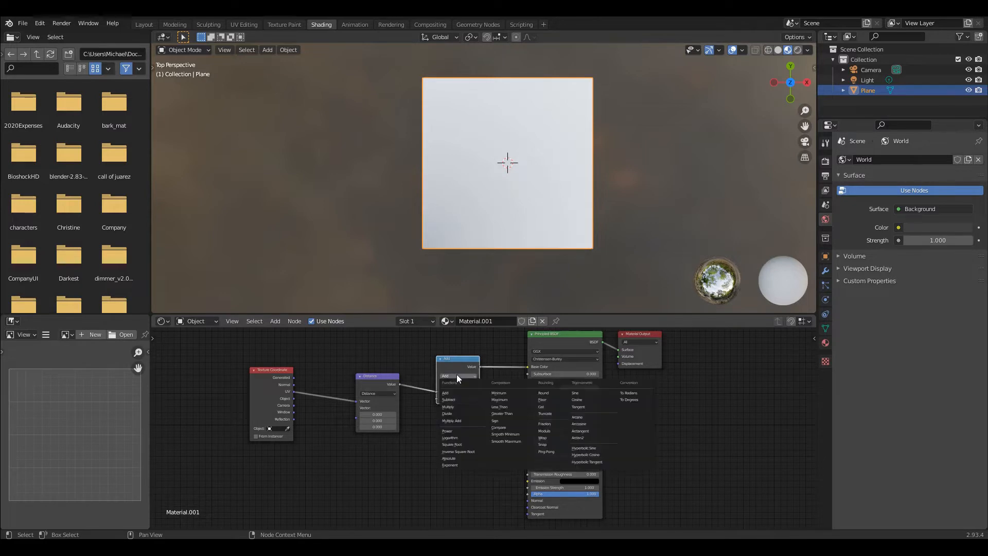
click(518, 406)
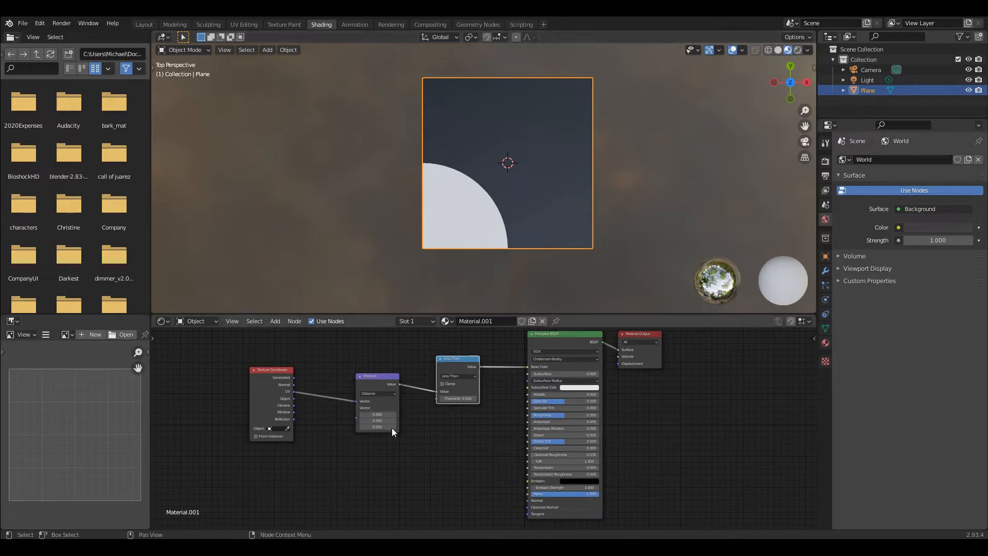
Step: Connect the UV output directly to Base Color and move the Distance and Less Than nodes out of that link's way
drag(282, 370, 225, 375)
middle_drag(315, 443, 348, 443)
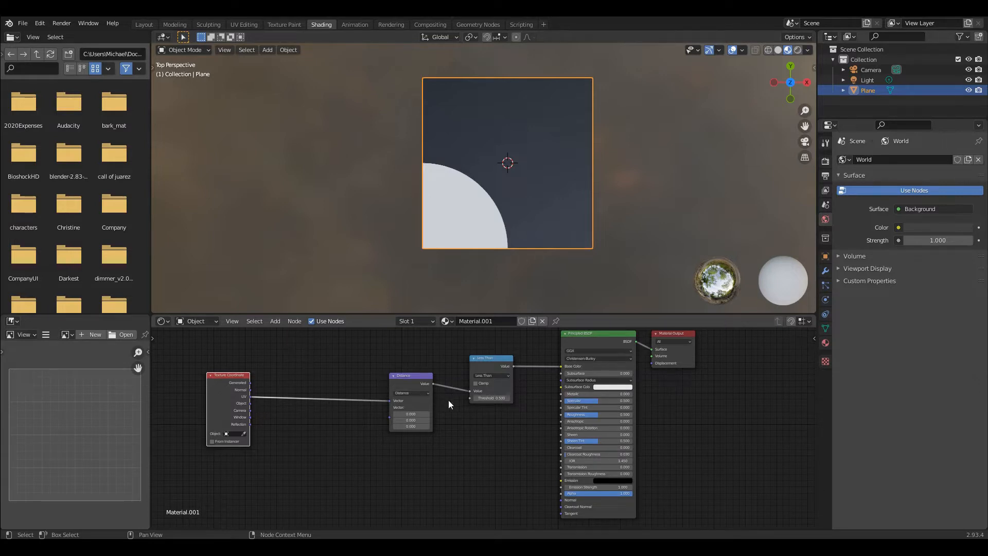
drag(261, 399, 562, 366)
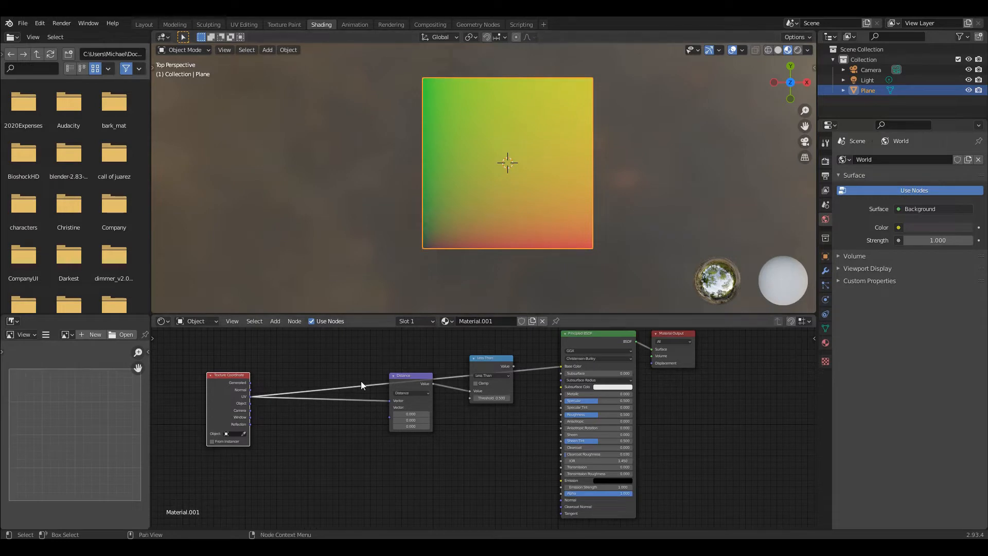
drag(399, 385, 381, 488)
drag(478, 369, 482, 449)
Step: Insert a Vector Math node set to Add on the link between the UV output and Base Color
click(275, 321)
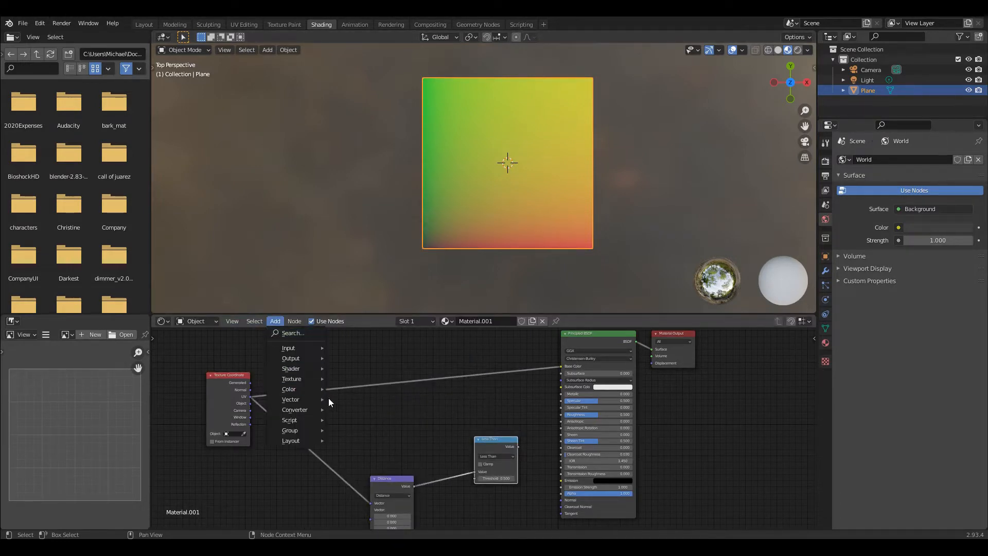
mouse_move(298, 409)
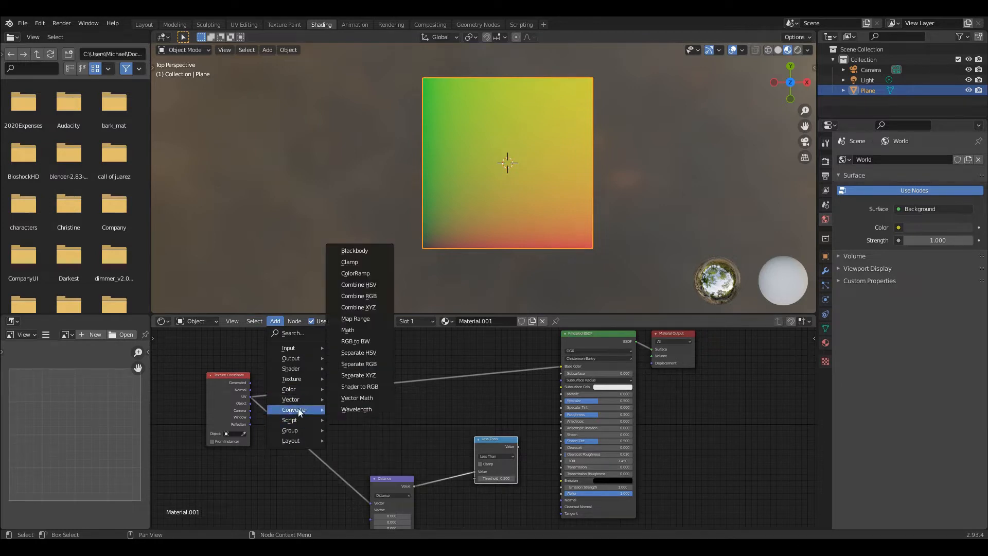
click(353, 399)
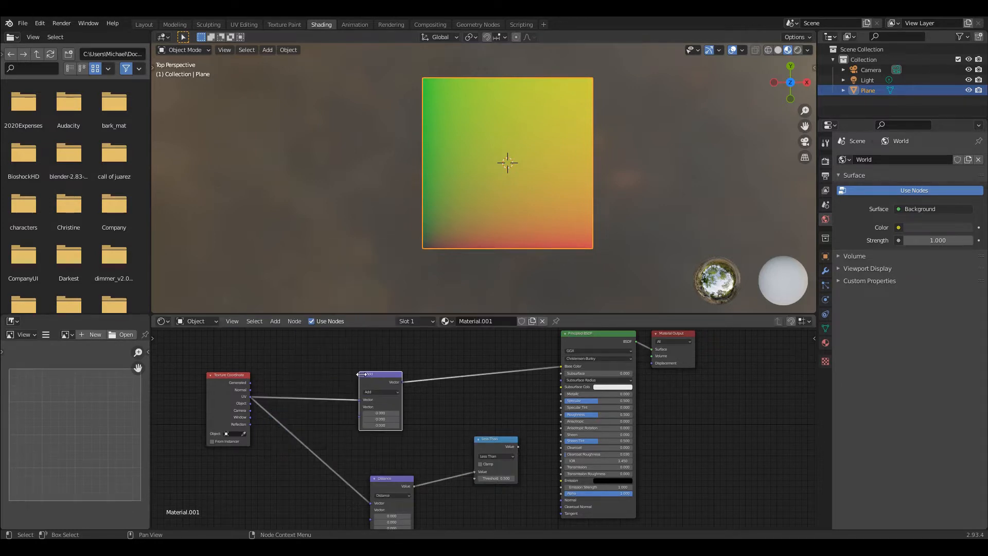
Step: Set the first two components of the Add node's second vector to -0.500 each
click(363, 412)
click(363, 413)
click(363, 412)
click(363, 413)
click(364, 413)
click(364, 412)
click(364, 413)
click(364, 413)
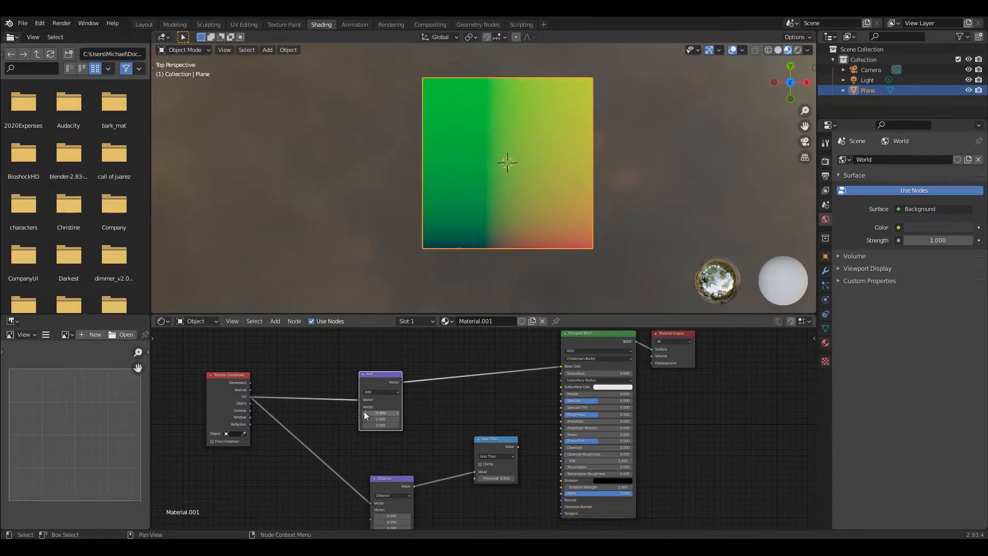
click(364, 413)
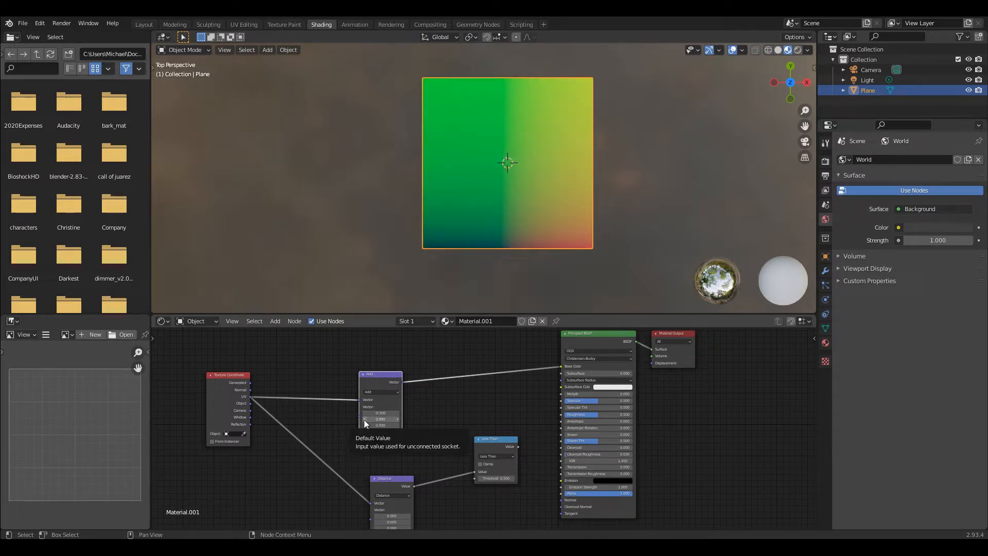
click(363, 419)
click(364, 418)
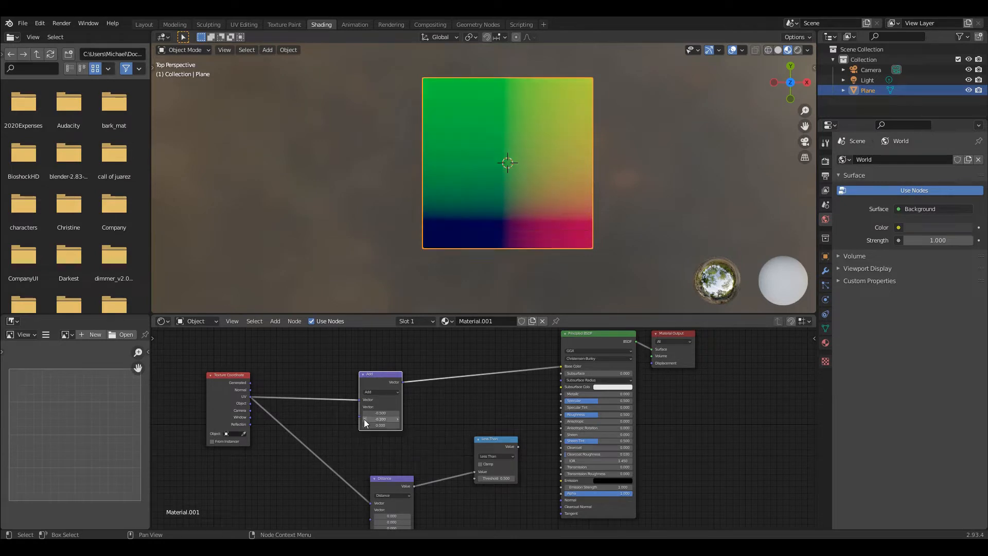
click(364, 419)
click(363, 419)
click(363, 419)
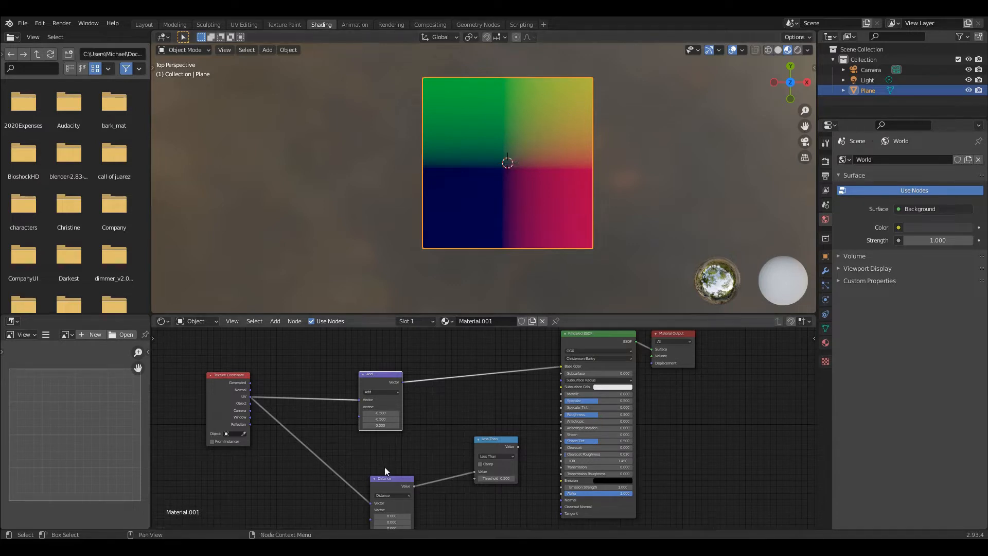
Step: Move the Distance and Less Than nodes up beside the Add node and feed the Add node's Vector output into Distance
drag(392, 485, 442, 412)
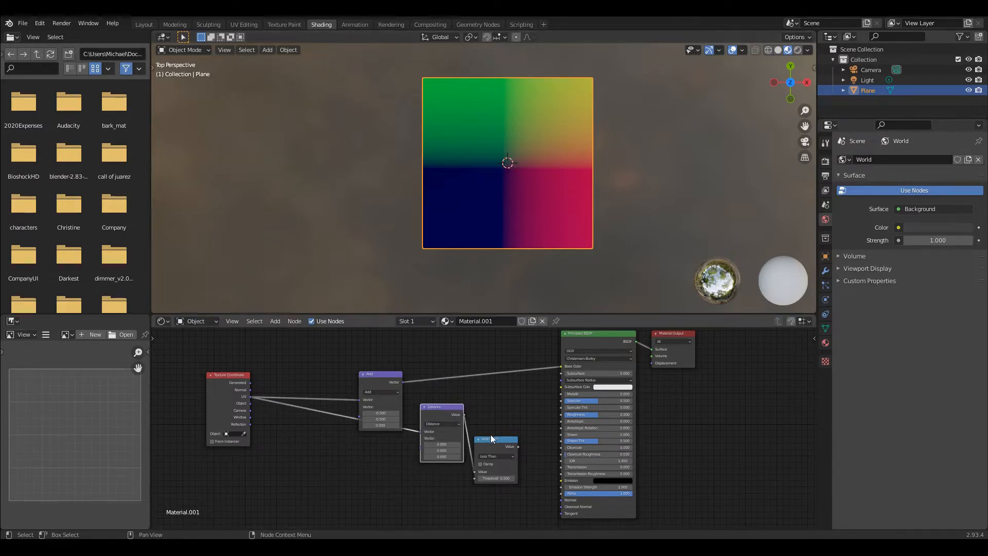
drag(489, 437, 498, 402)
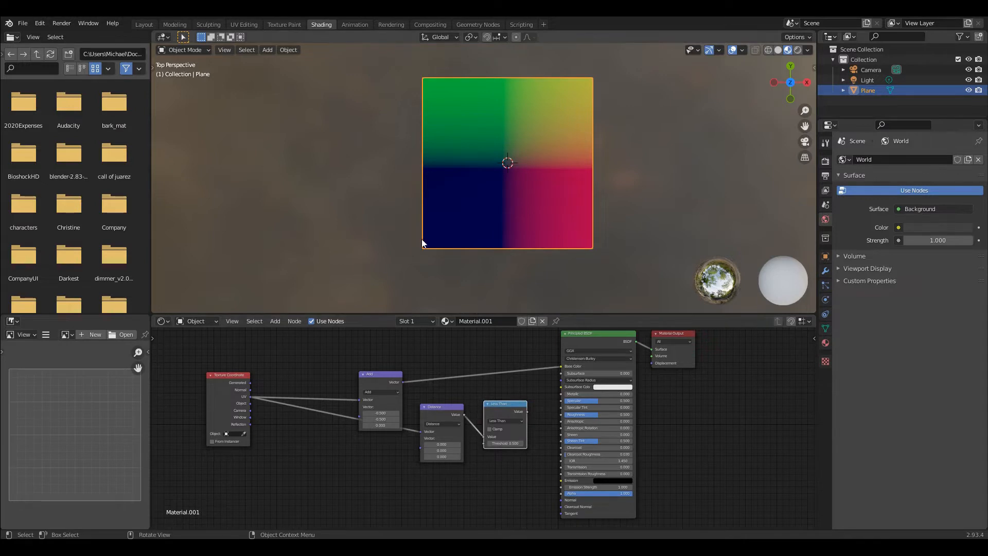
drag(385, 377, 353, 439)
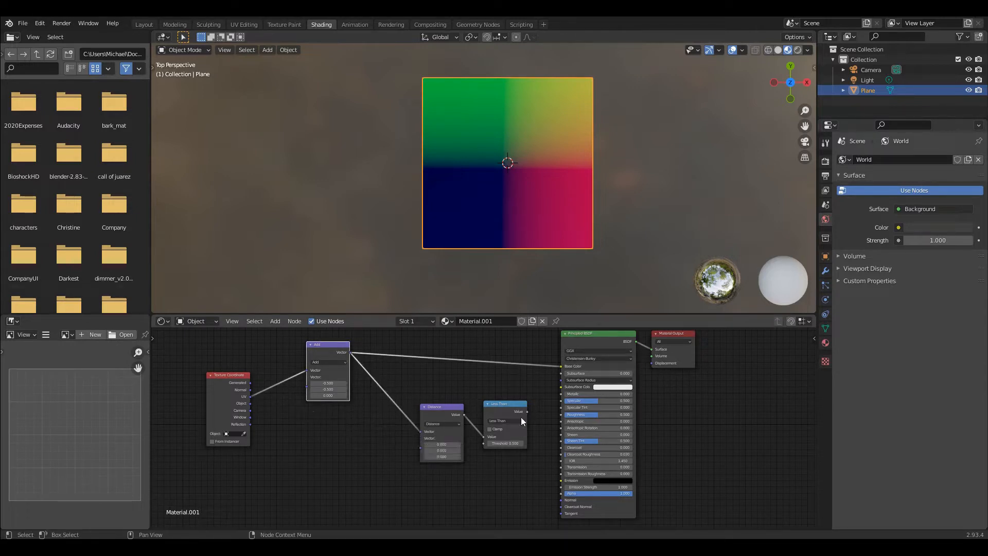
Step: Connect the Less Than node's Value output to Base Color and line up the Add node with the chain
drag(526, 412, 557, 372)
drag(542, 407, 542, 408)
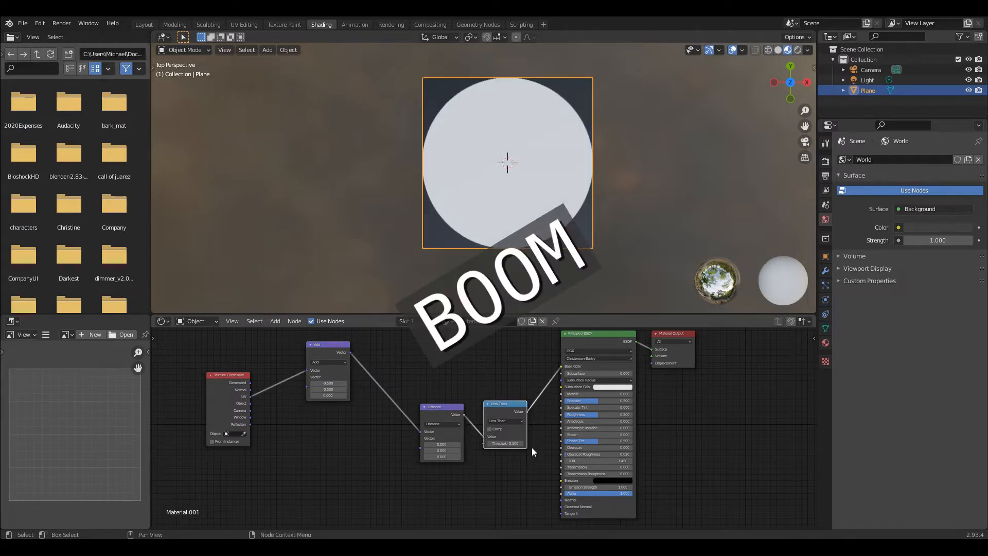
drag(336, 349, 347, 395)
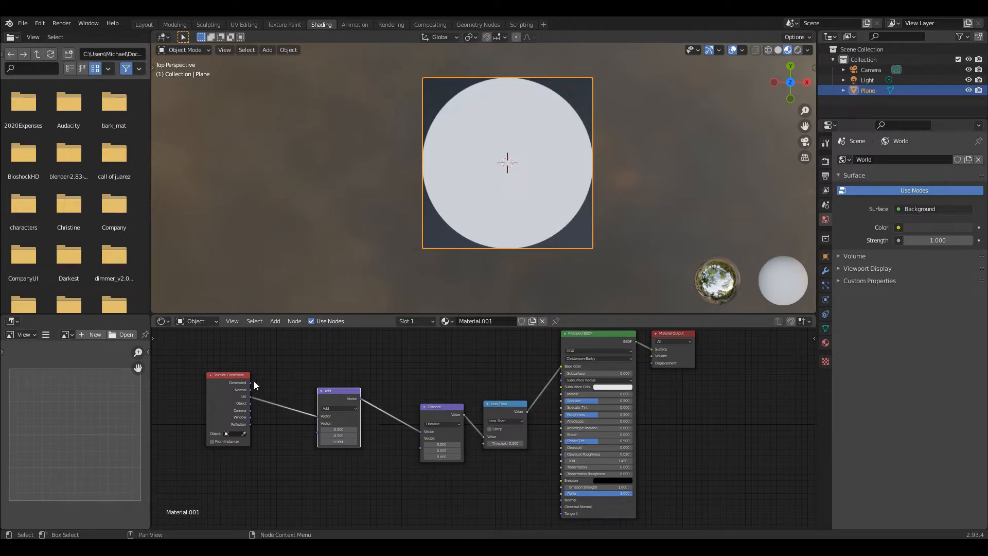
Step: Connect the Add node's Vector output to Base Color, shifting the first two nodes aside and Distance and Less Than below the link
drag(242, 376, 232, 386)
drag(352, 396, 309, 402)
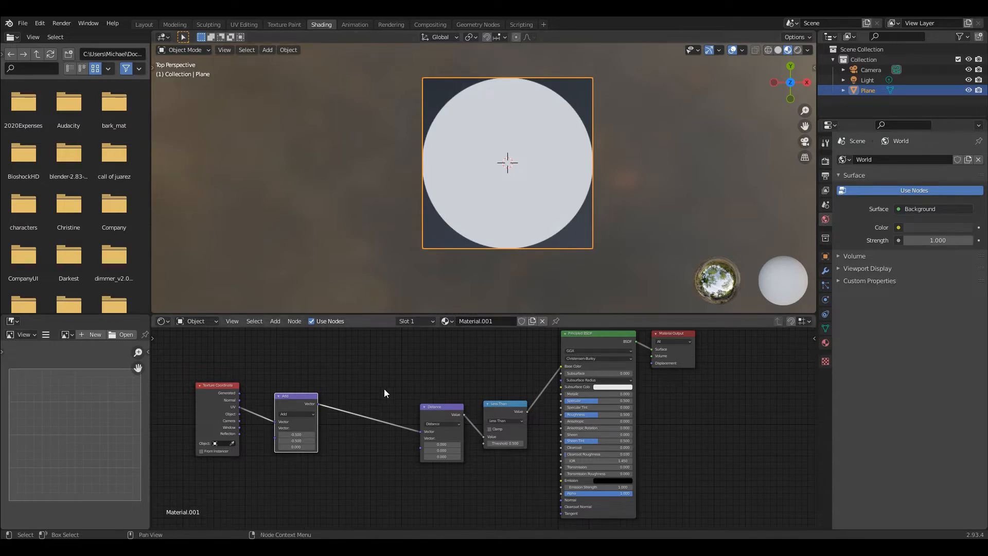
drag(317, 403, 562, 366)
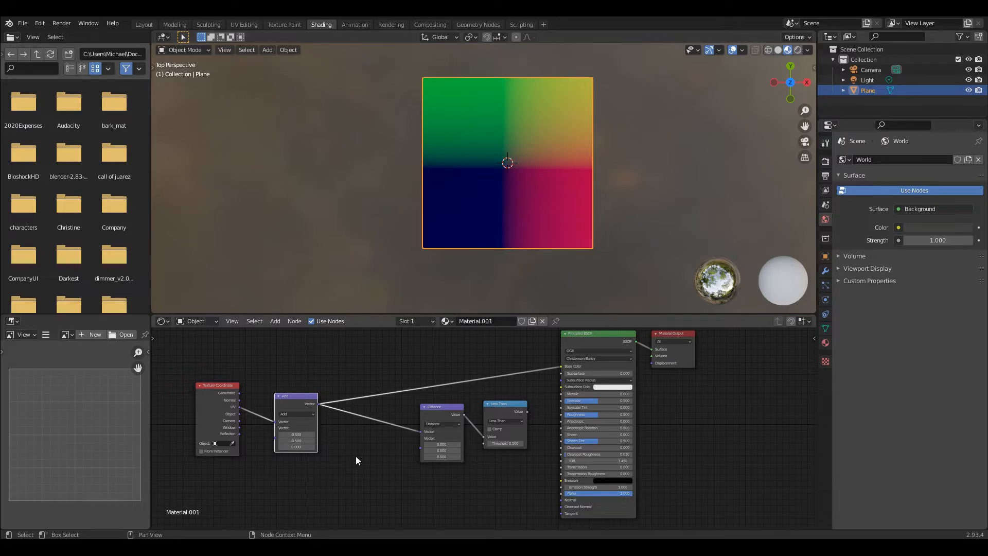
drag(436, 407, 431, 444)
drag(507, 403, 505, 441)
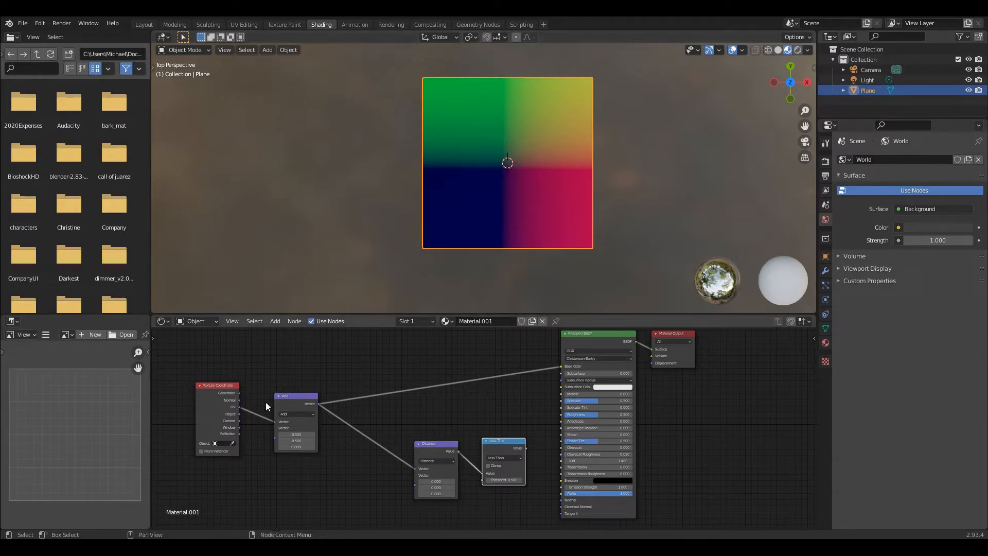
Step: Insert a Vector Math node set to Scale on the link between the Texture Coordinate's UV output and the Add node
drag(226, 386, 191, 396)
middle_drag(252, 369, 346, 347)
drag(288, 370, 254, 375)
click(275, 321)
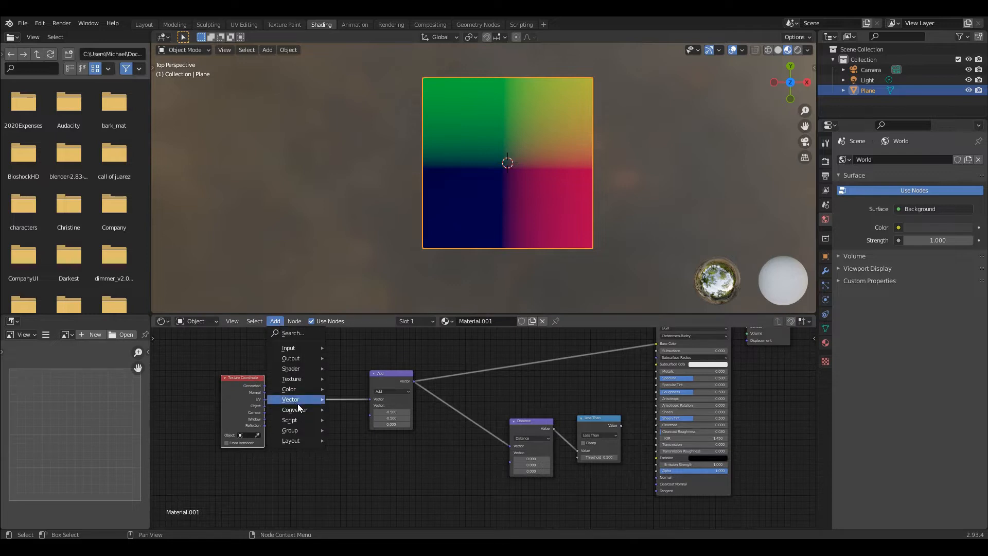
mouse_move(293, 410)
click(357, 397)
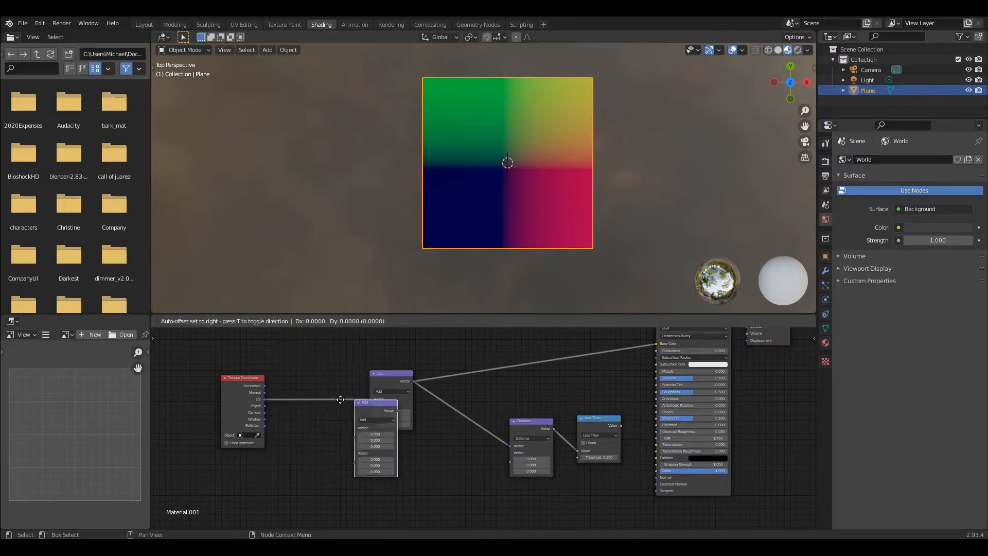
click(318, 407)
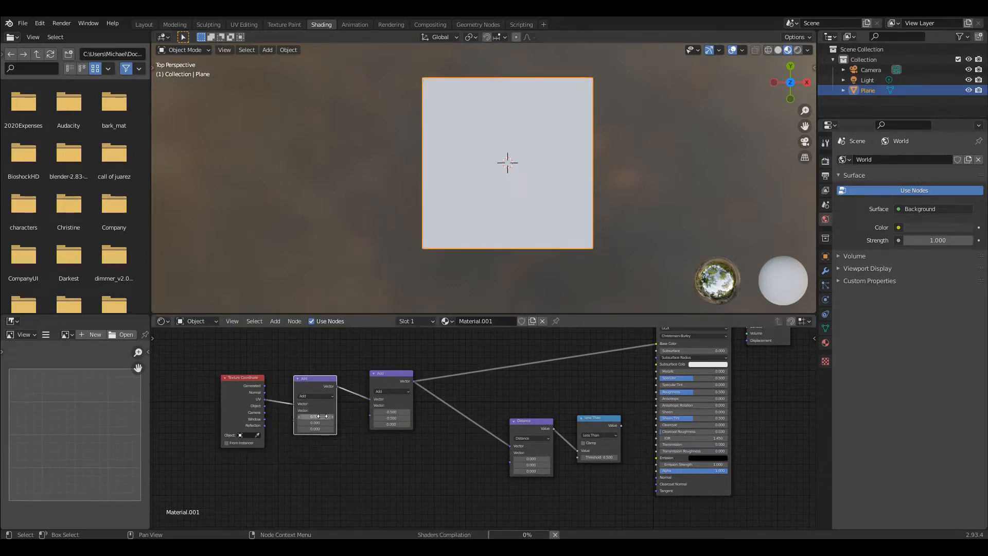
click(328, 395)
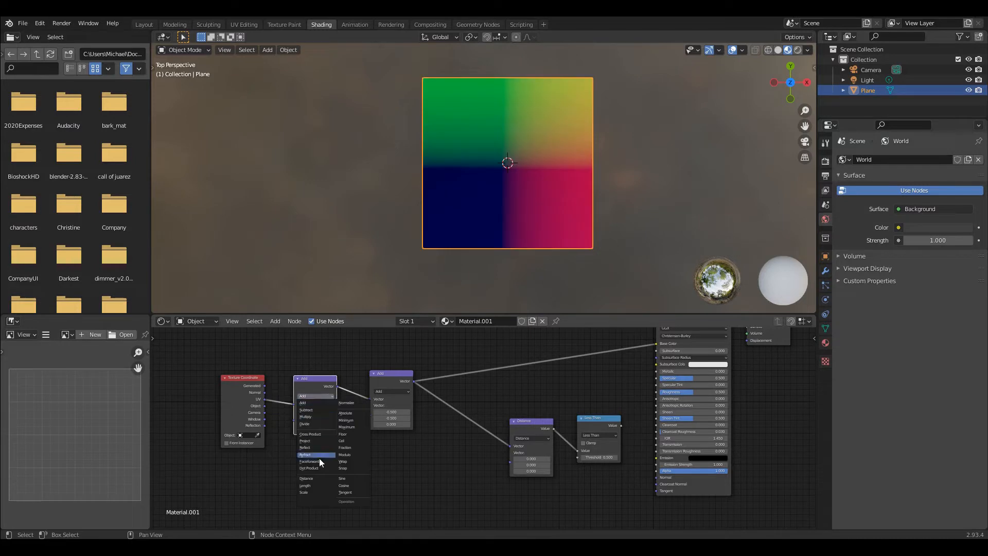
click(314, 492)
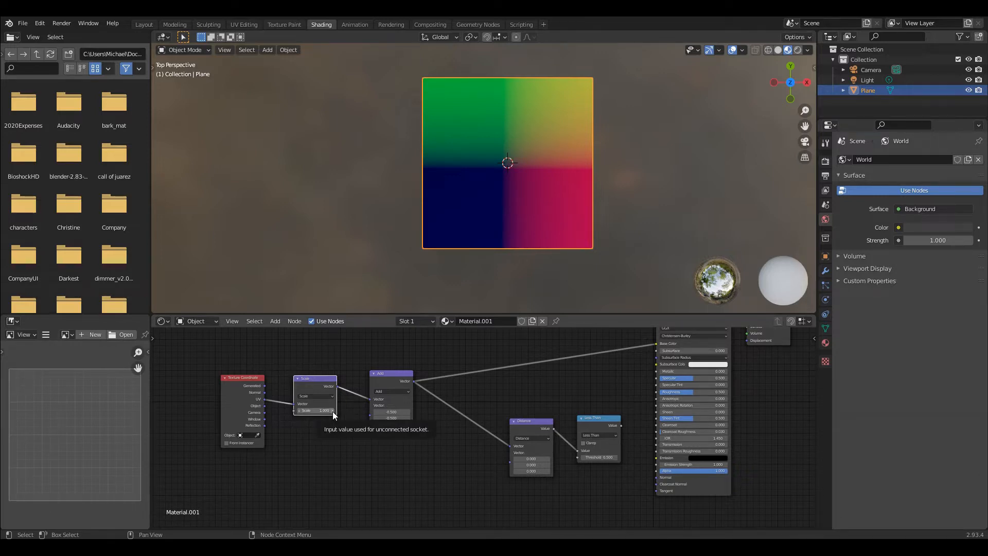
Step: Set the Scale node's scale to 3.000 and connect its Vector output to Base Color, moving the Add node below the link
drag(332, 410, 323, 410)
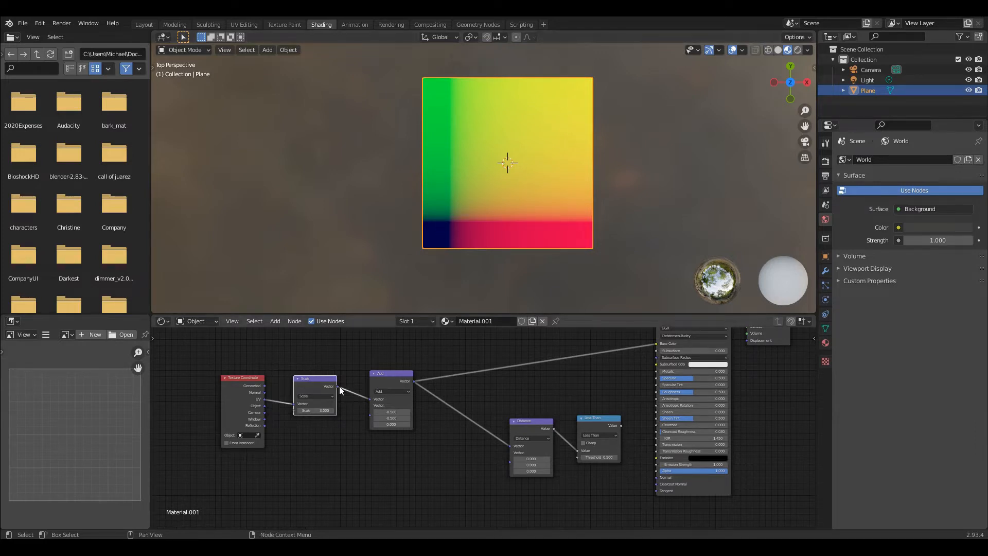
drag(338, 387, 656, 343)
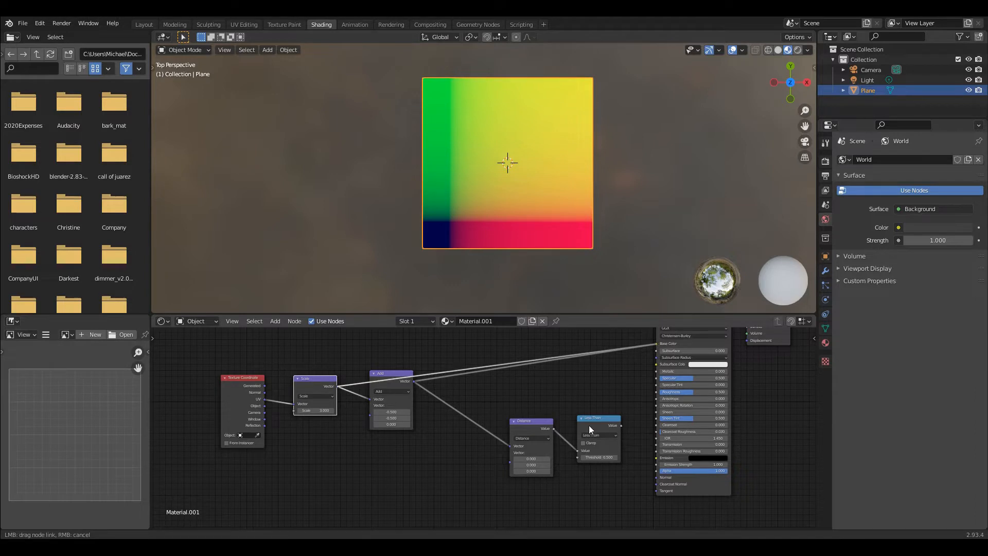
drag(409, 392, 429, 453)
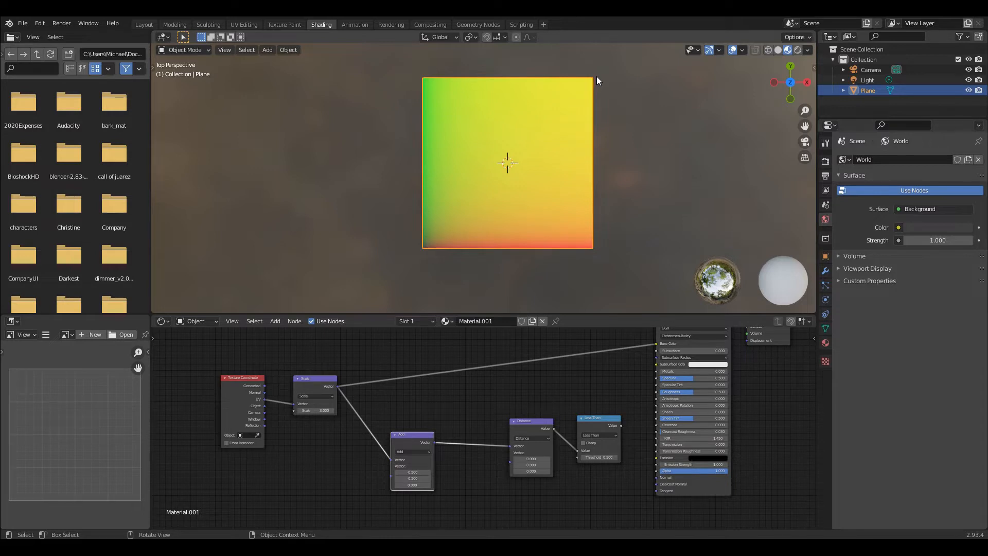
drag(420, 434, 429, 411)
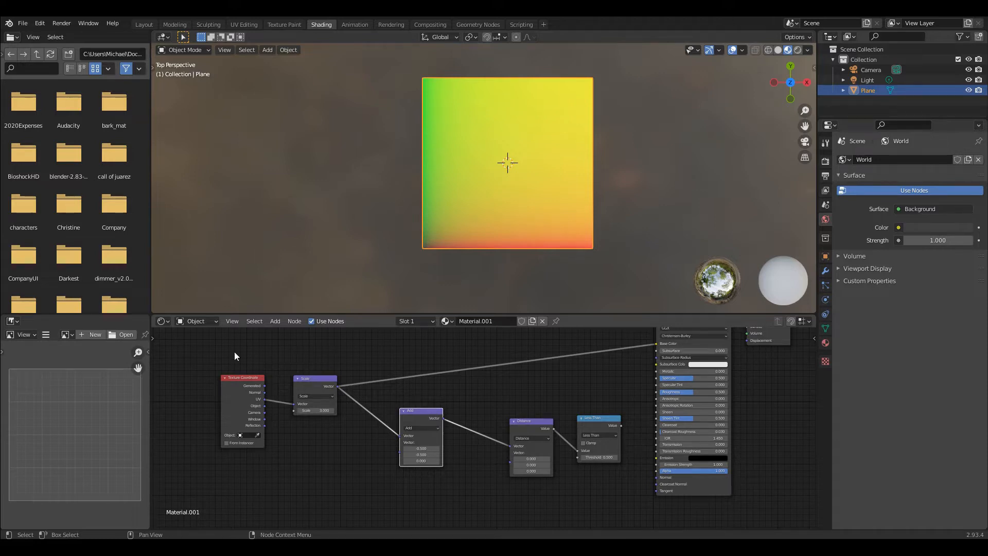
click(275, 321)
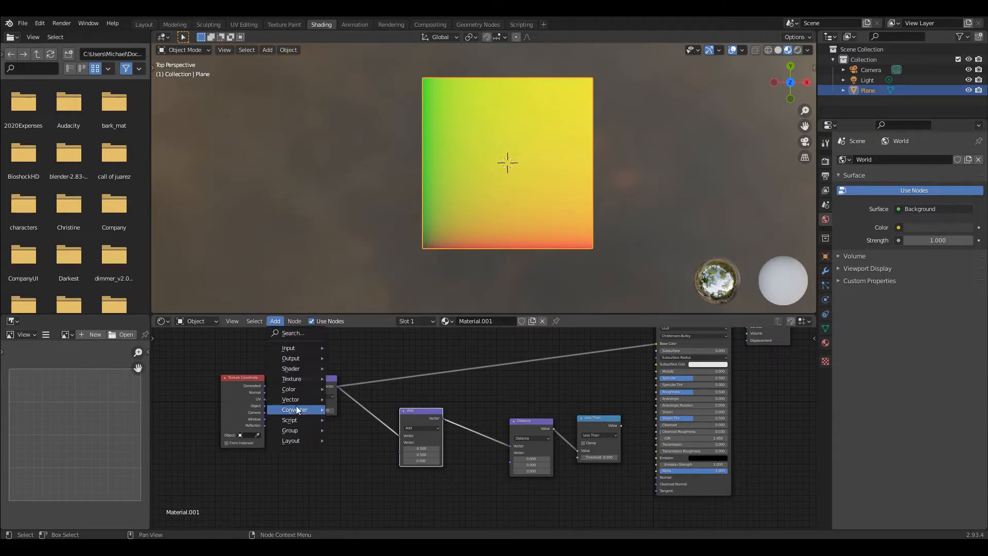
mouse_move(319, 407)
key(Escape)
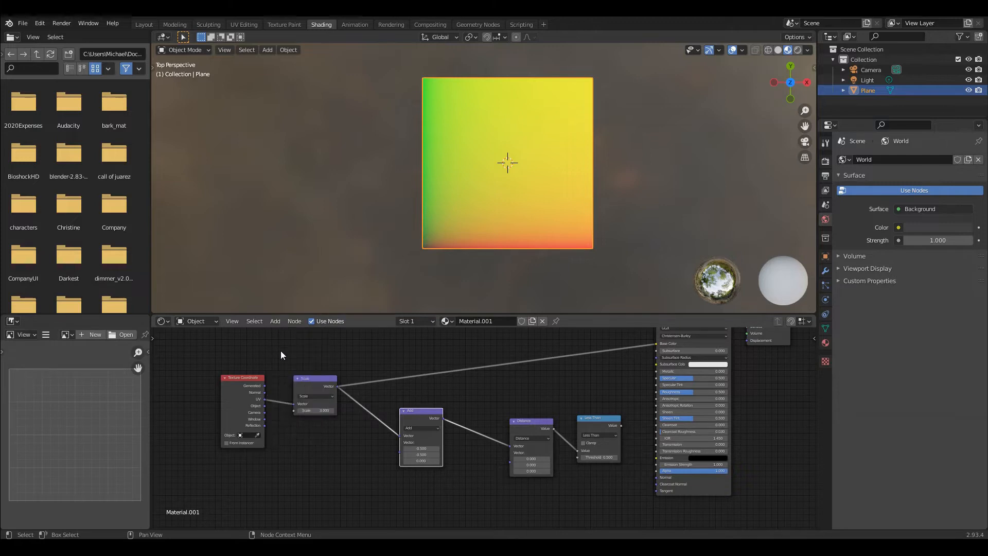
Step: Insert a Vector Math node on the link between Scale and Base Color and set its operation to Modulo
click(276, 321)
mouse_move(304, 401)
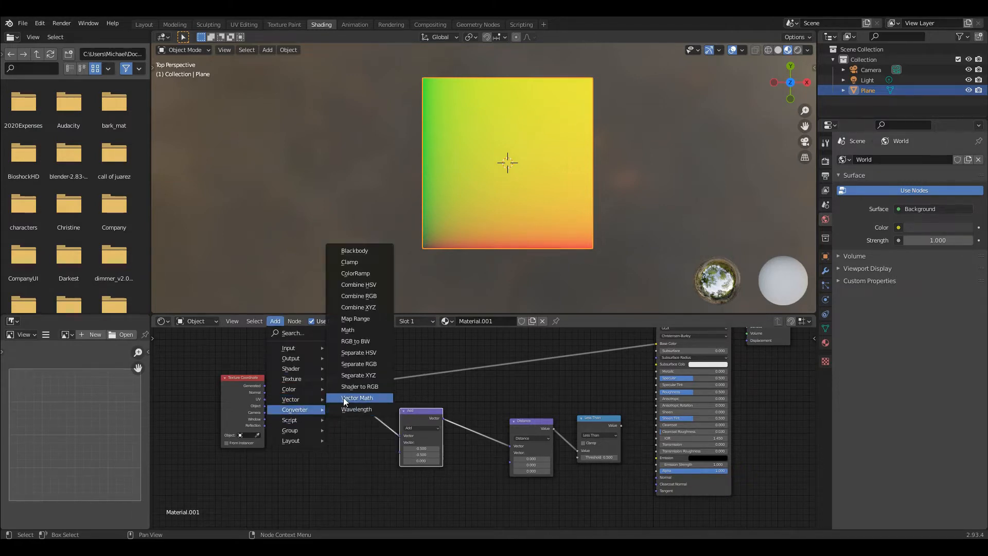
click(343, 397)
click(443, 350)
click(445, 353)
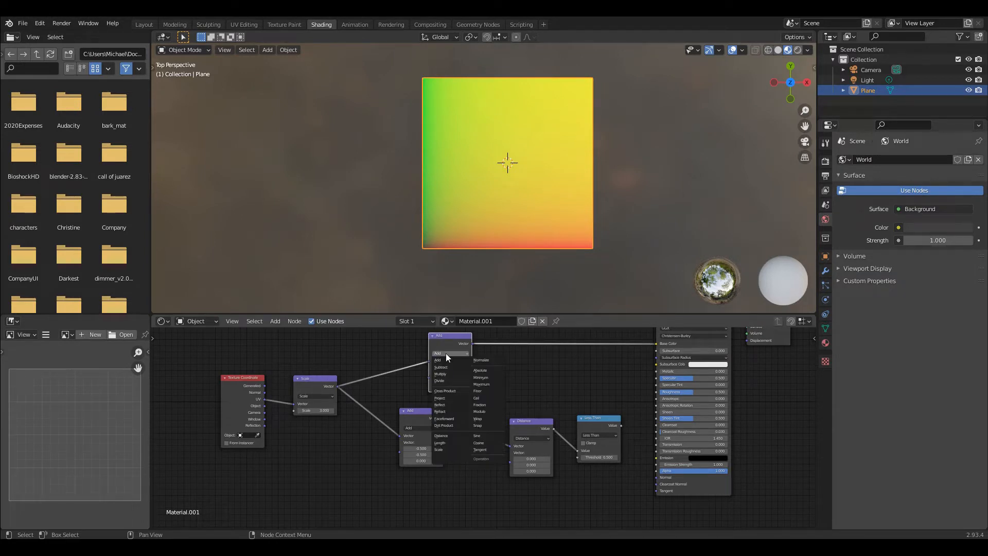
click(480, 407)
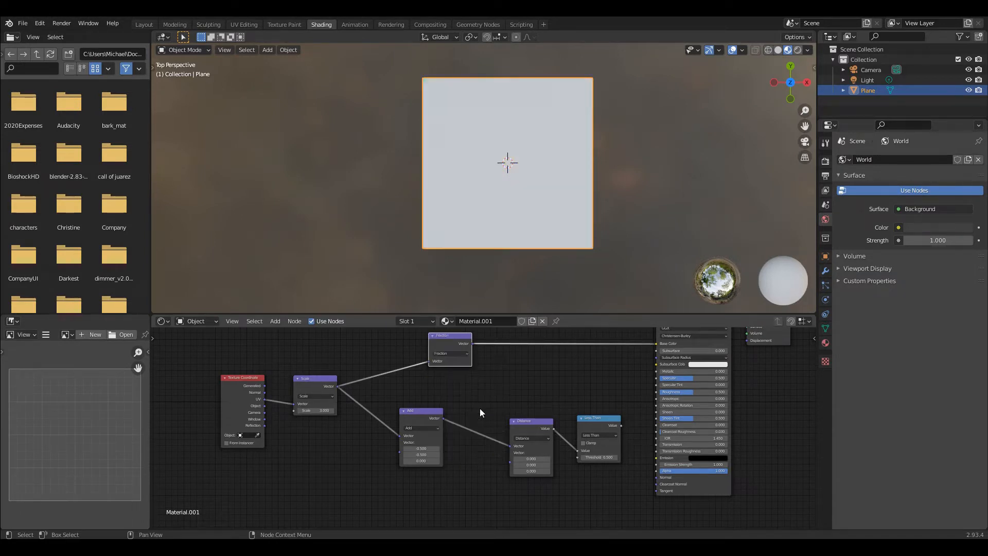
click(451, 353)
click(479, 411)
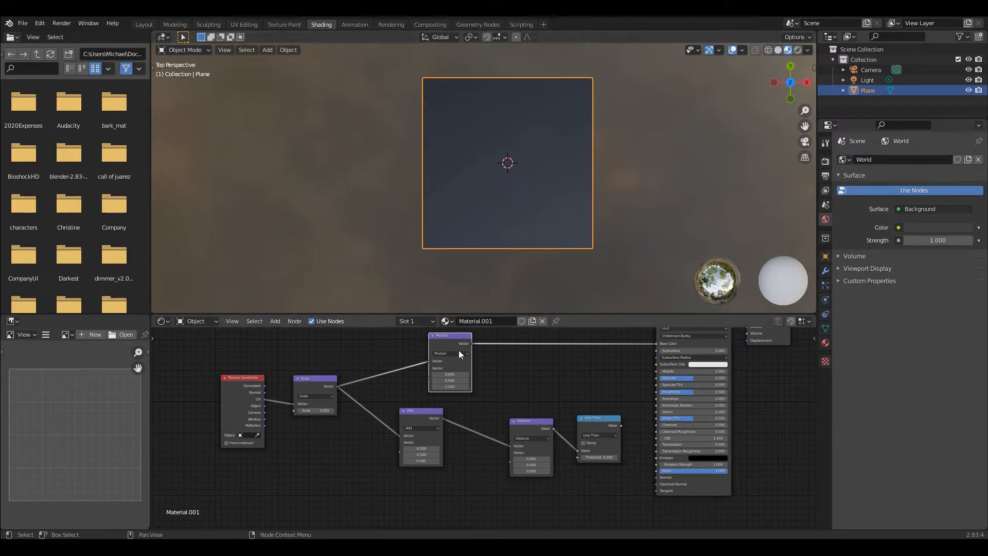
Step: Set the first two components of the Modulo node's second vector to 1.000 each
click(459, 373)
text(1)
key(Return)
click(453, 380)
text(1)
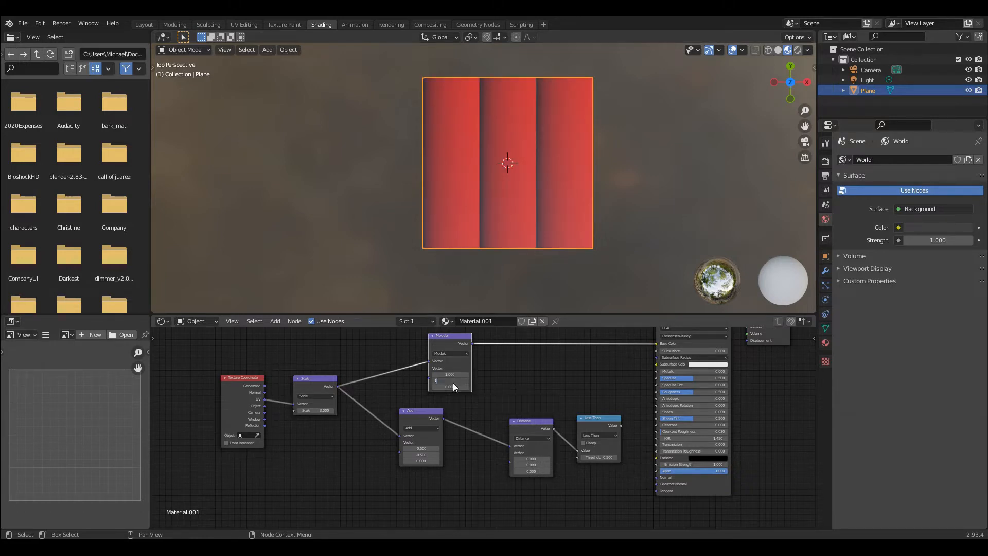
key(Return)
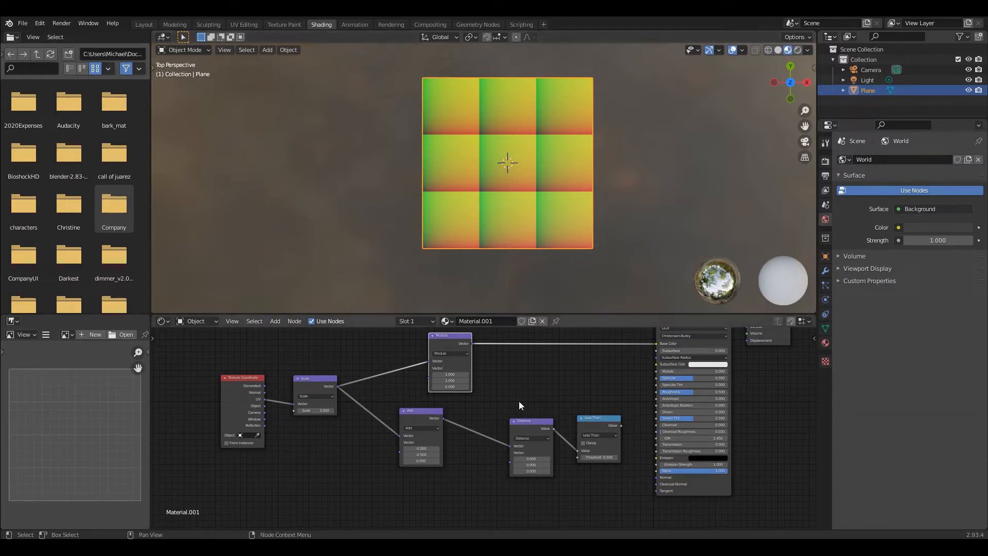
Step: Try 0.500 for each of the first two components of the Modulo node's second vector
click(436, 375)
text(4)
key(Return)
click(455, 387)
text(.2)
key(Return)
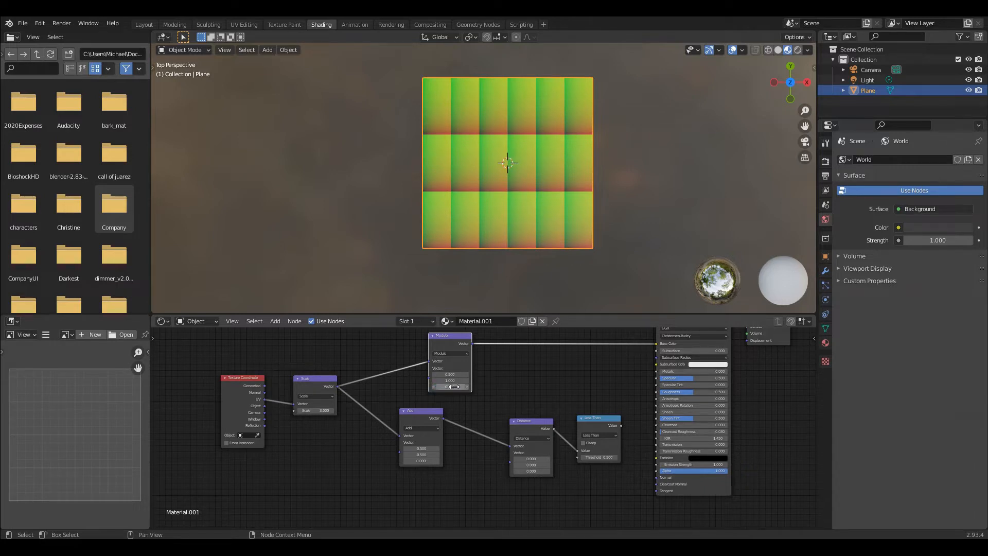
click(453, 380)
key(BackSpace)
text(.5)
key(Return)
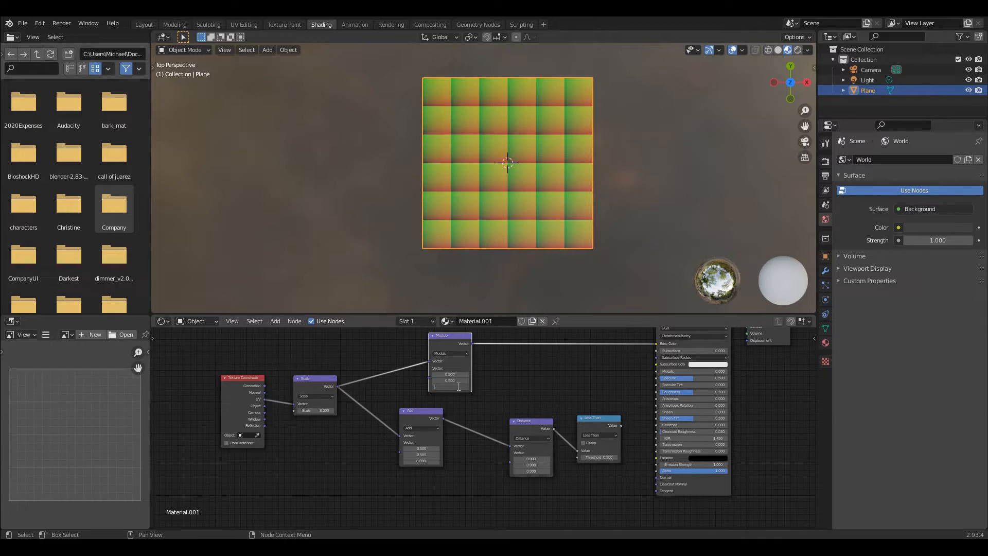
Step: Return the first two components of the Modulo node's second vector to 1.000 each
click(458, 374)
text(1)
key(Return)
click(453, 380)
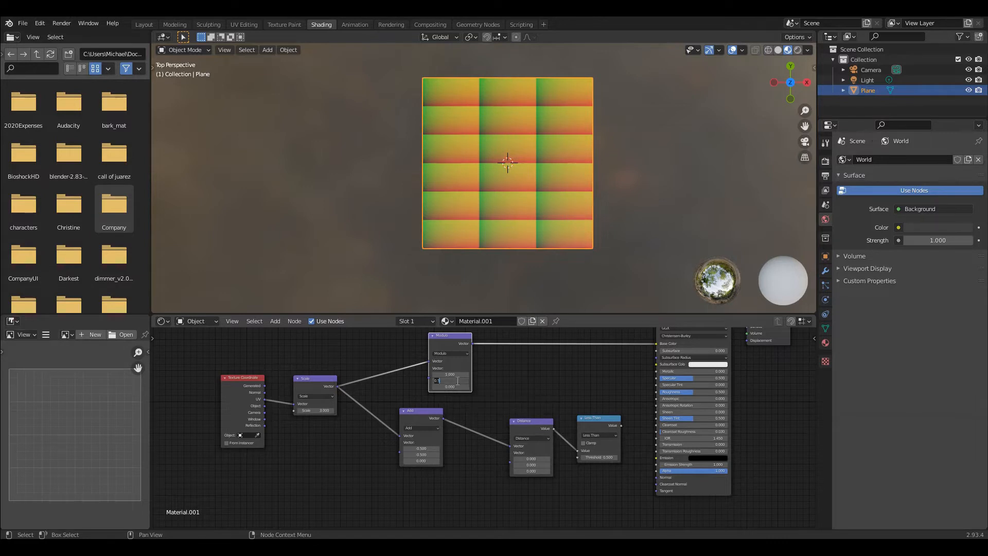
text(1)
key(Return)
Step: Feed the Modulo node's Vector output into the Add node, placed after it, and connect the Add node's output to Base Color
drag(452, 342, 404, 354)
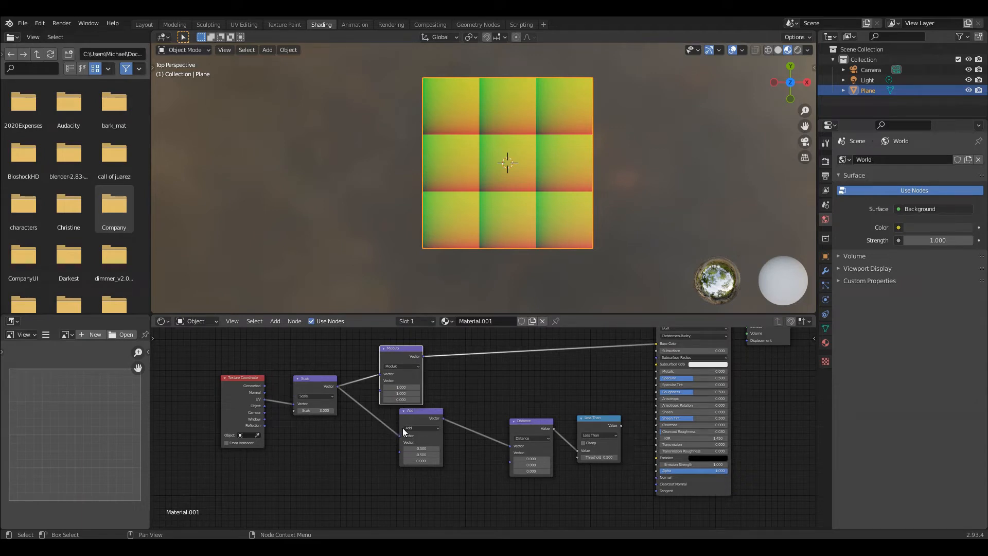
drag(404, 422, 390, 455)
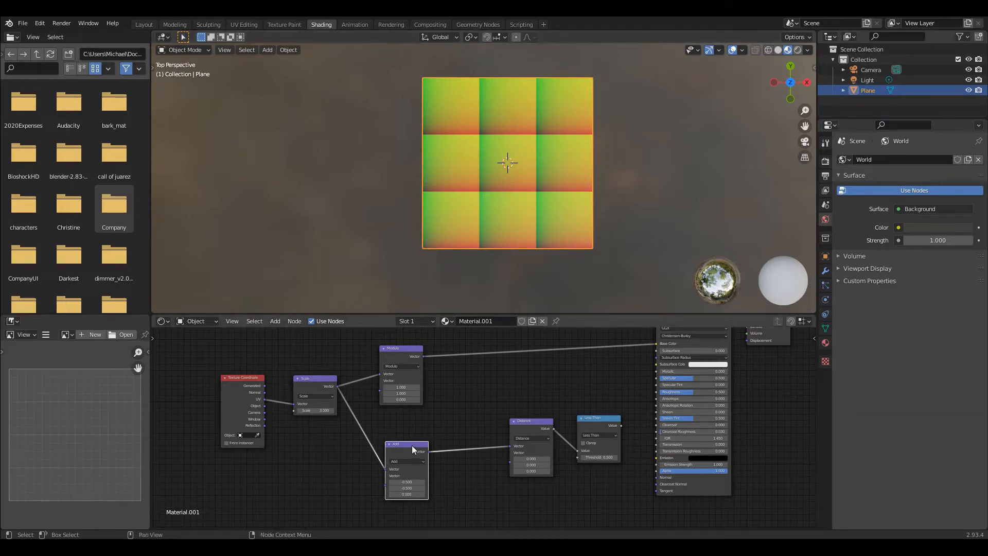
drag(400, 451, 368, 440)
drag(445, 416, 404, 403)
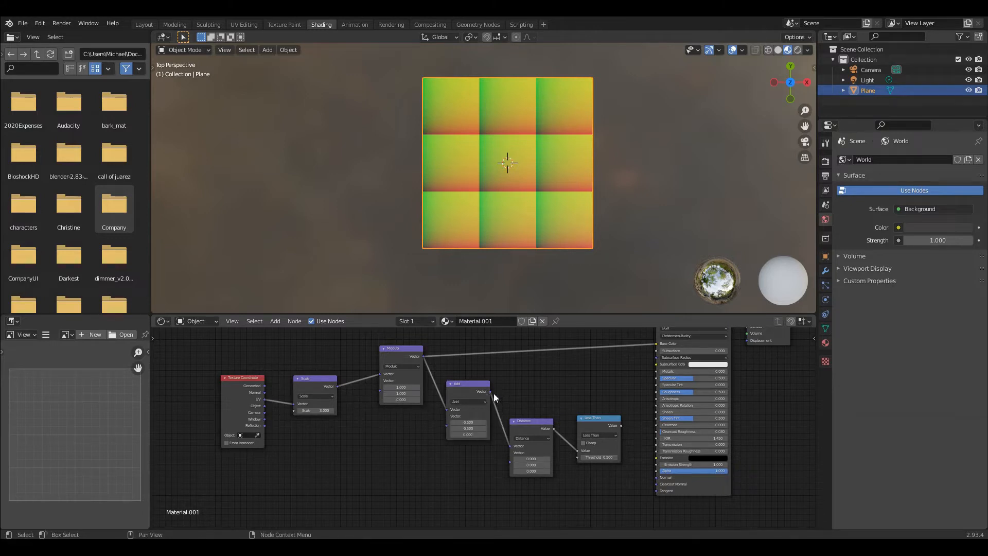
drag(508, 446, 658, 343)
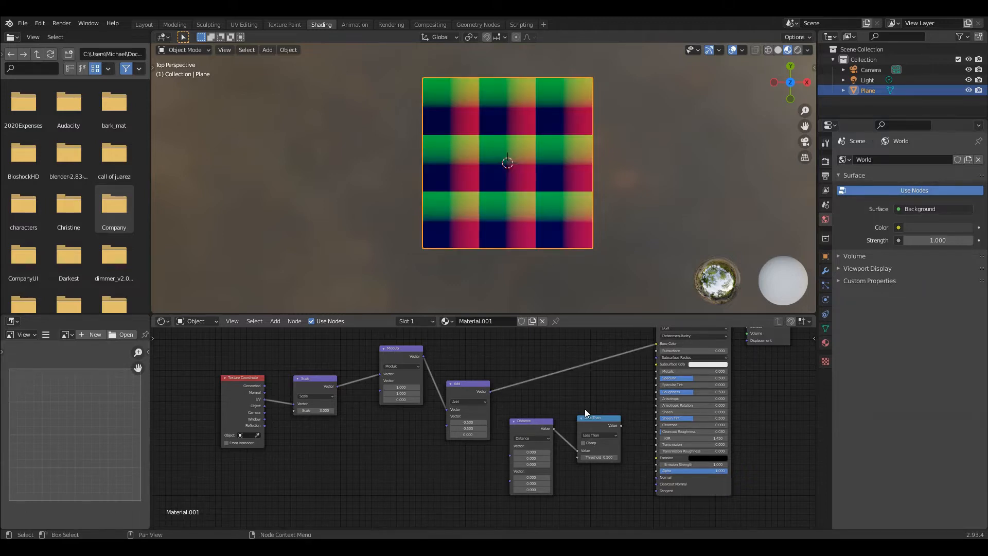
Step: Try different values for the first component of the Add node's offset and return it to -0.500
click(450, 422)
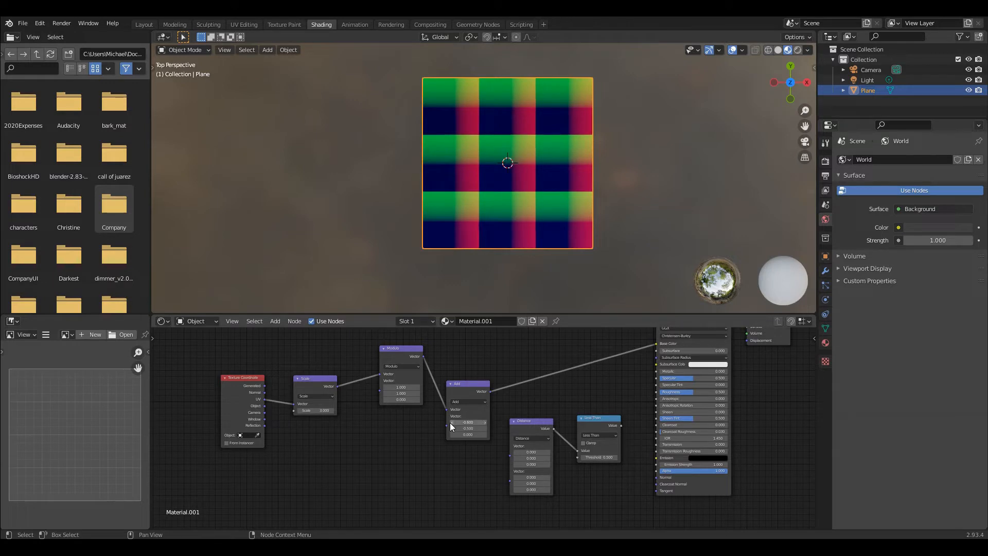
click(486, 422)
click(486, 422)
click(486, 422)
click(486, 422)
click(486, 422)
click(450, 422)
click(450, 422)
click(450, 422)
click(449, 421)
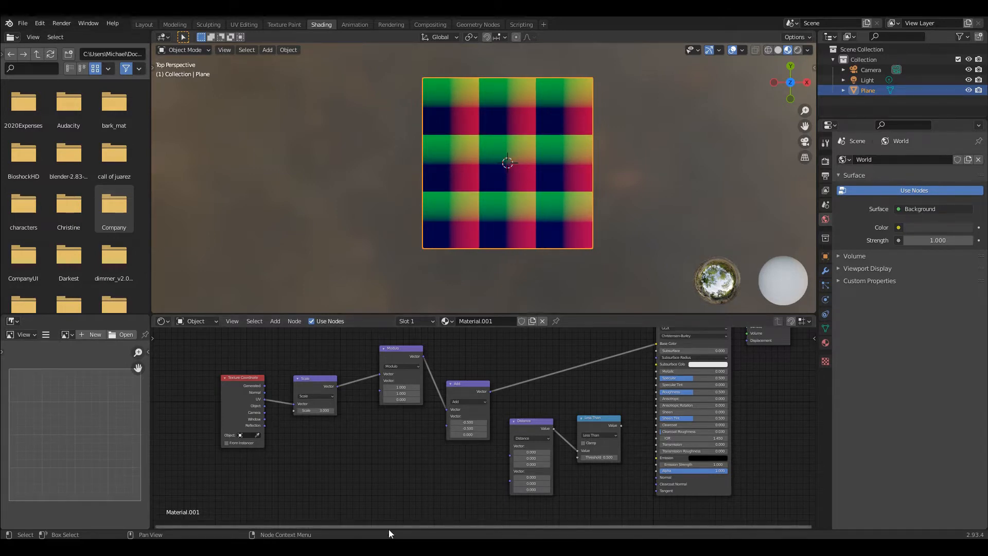
key(ctrl+v)
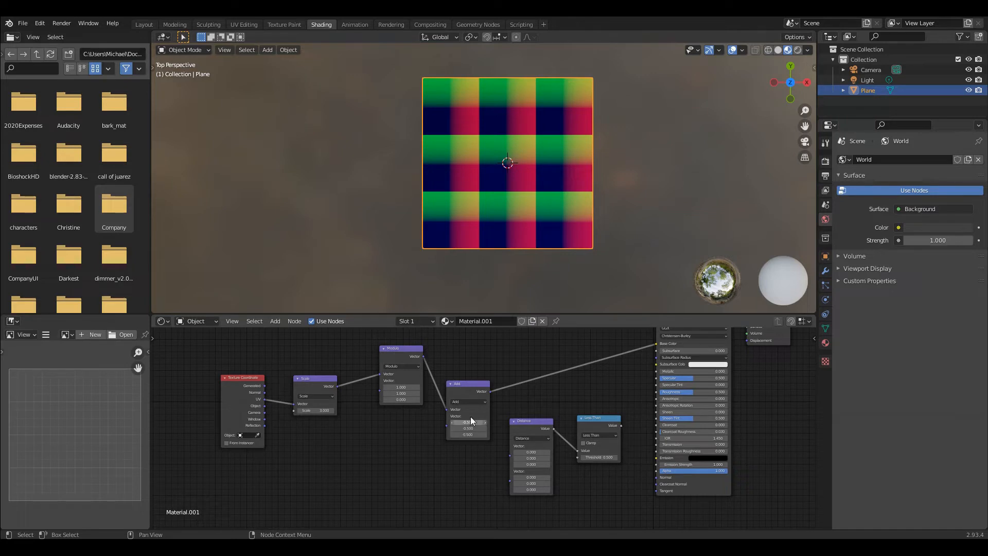
Step: Try raising the first component of the Modulo node's second vector stepwise to 1.500 and return it to 1.000
click(418, 387)
click(418, 387)
click(418, 387)
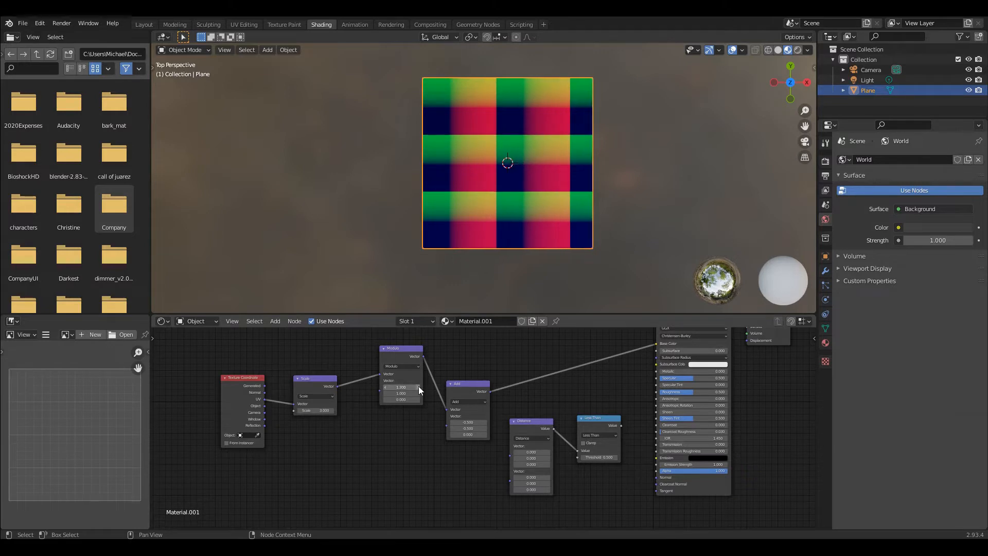
click(418, 386)
click(418, 387)
click(385, 387)
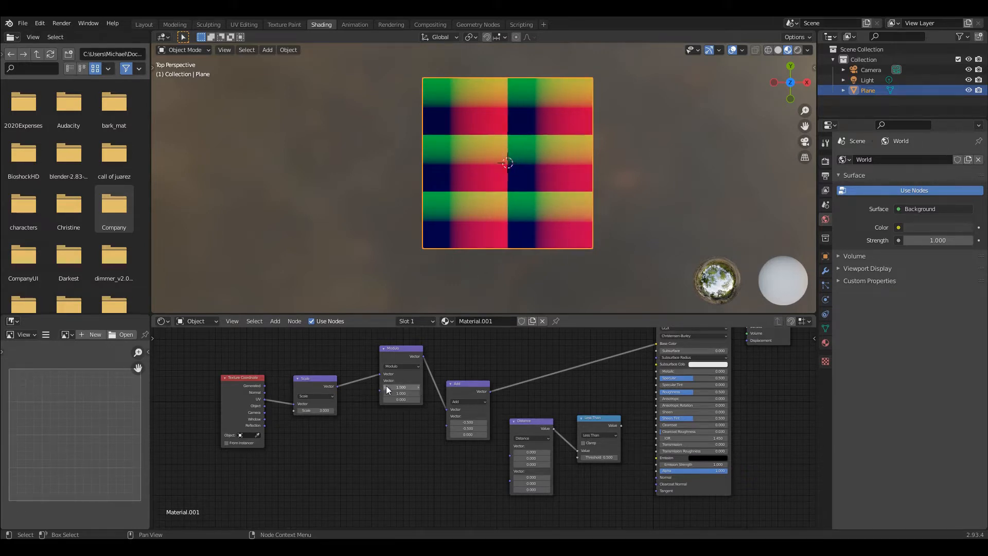
click(385, 387)
click(385, 387)
click(385, 387)
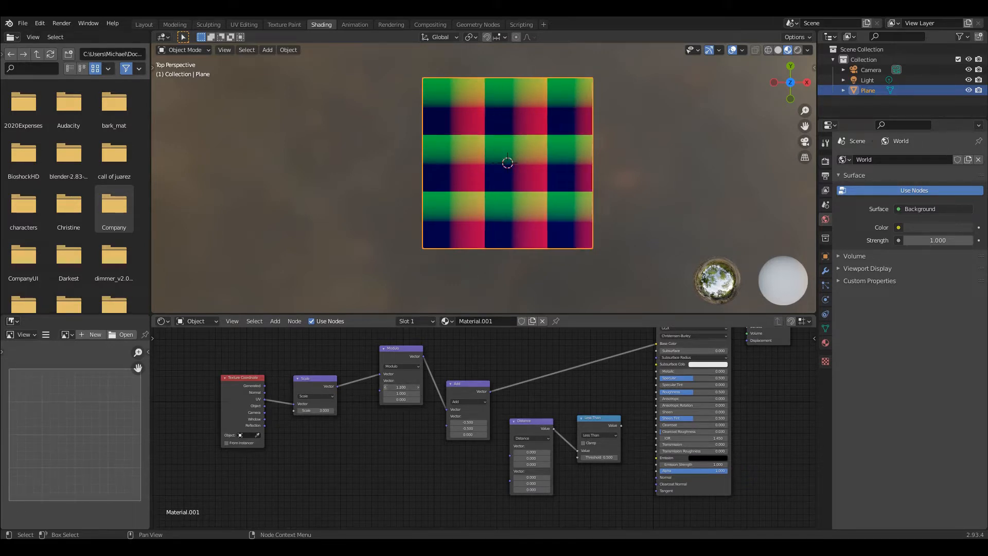
click(385, 387)
Step: Add a Combine XYZ node below the Scale and Modulo nodes and set its X and Y values to 1
click(275, 321)
mouse_move(321, 420)
mouse_move(308, 389)
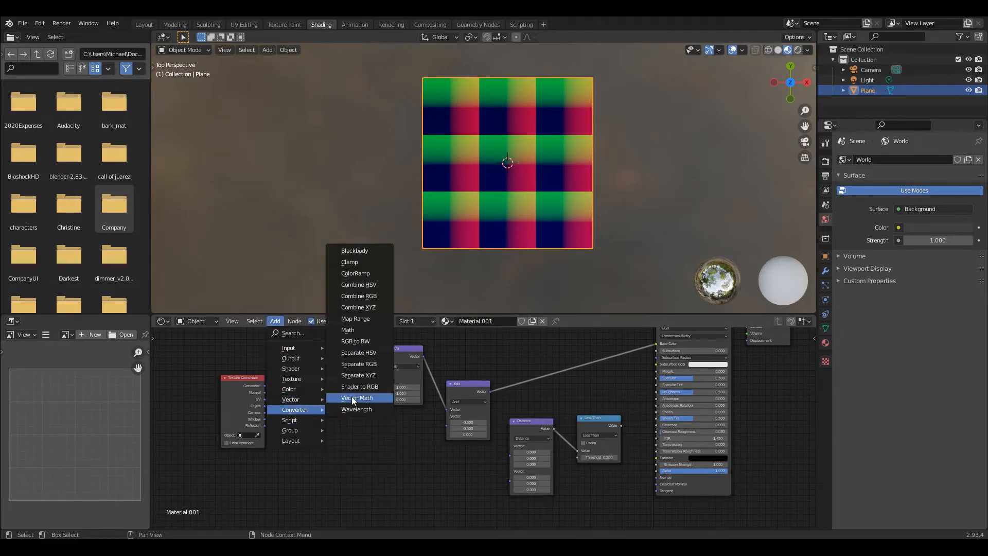
click(359, 307)
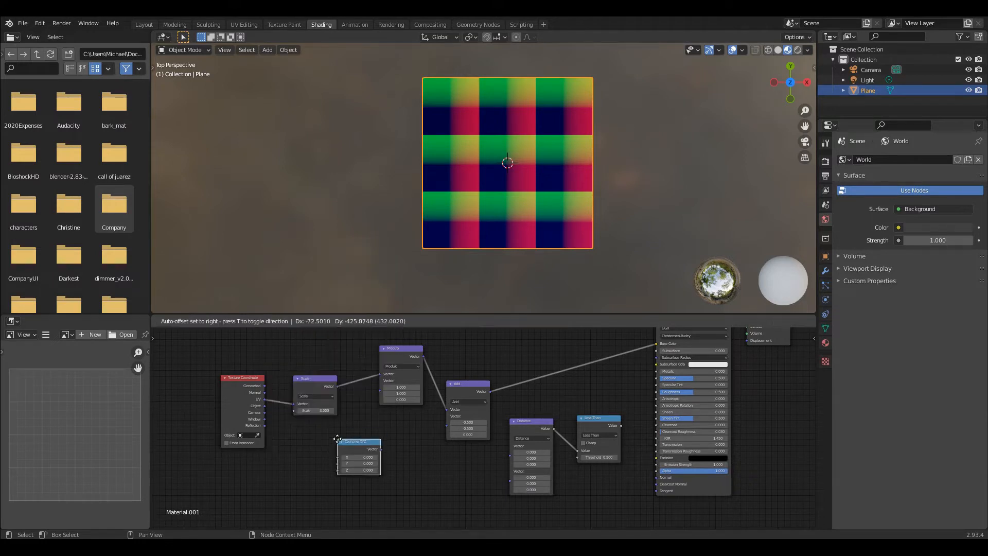
click(366, 446)
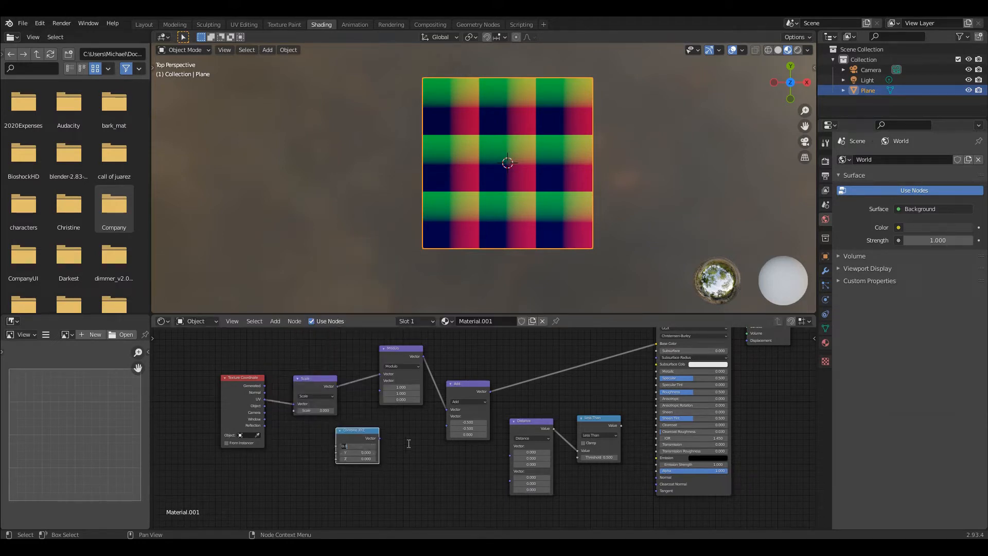
key(BackSpace)
text(5)
text(1)
key(Return)
click(363, 453)
text(1)
key(Return)
Step: Connect the Combine XYZ output to the Modulo node's second vector and move the Combine XYZ node slightly away from it
drag(380, 437, 379, 380)
drag(360, 430, 344, 437)
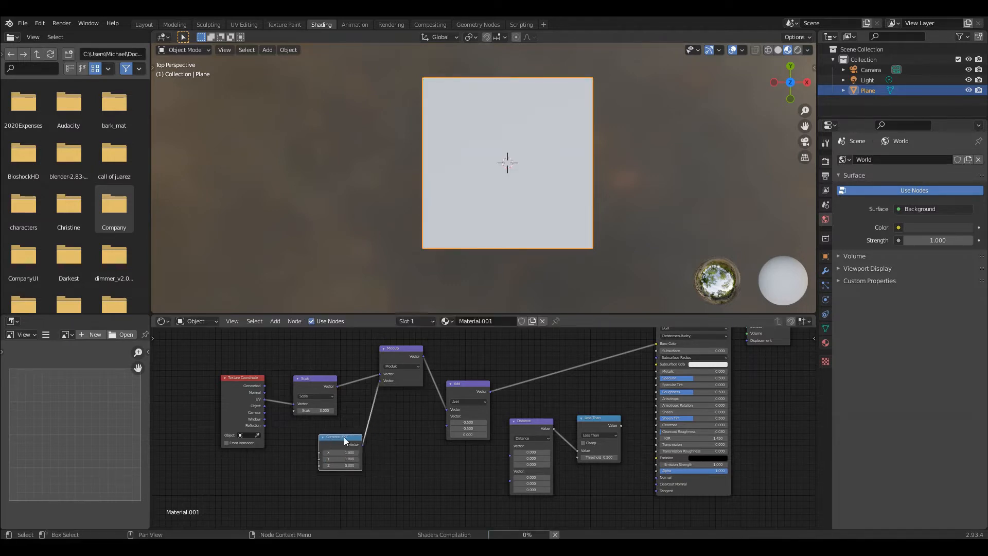
click(460, 402)
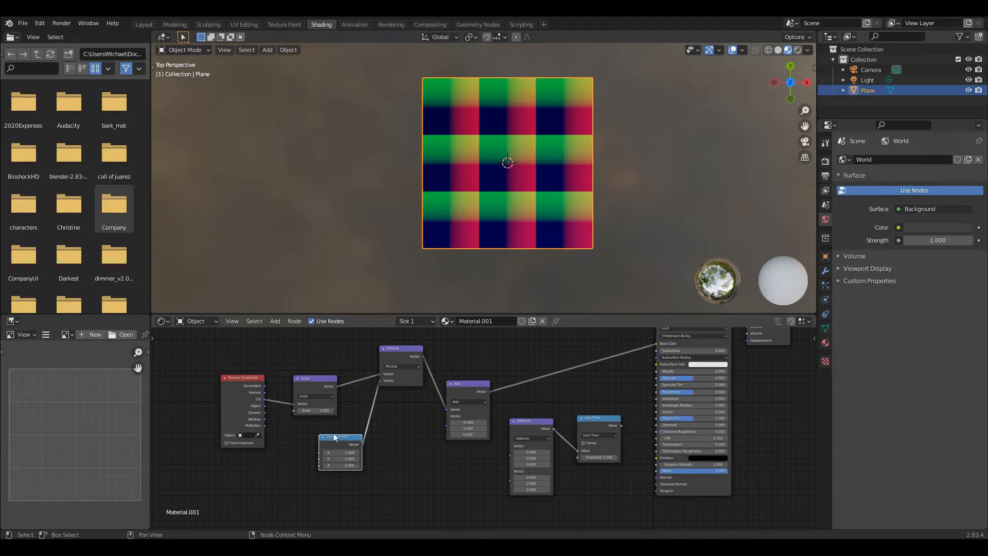
Step: Add a Vector Math node below the Modulo node and set its operation to Scale
click(275, 321)
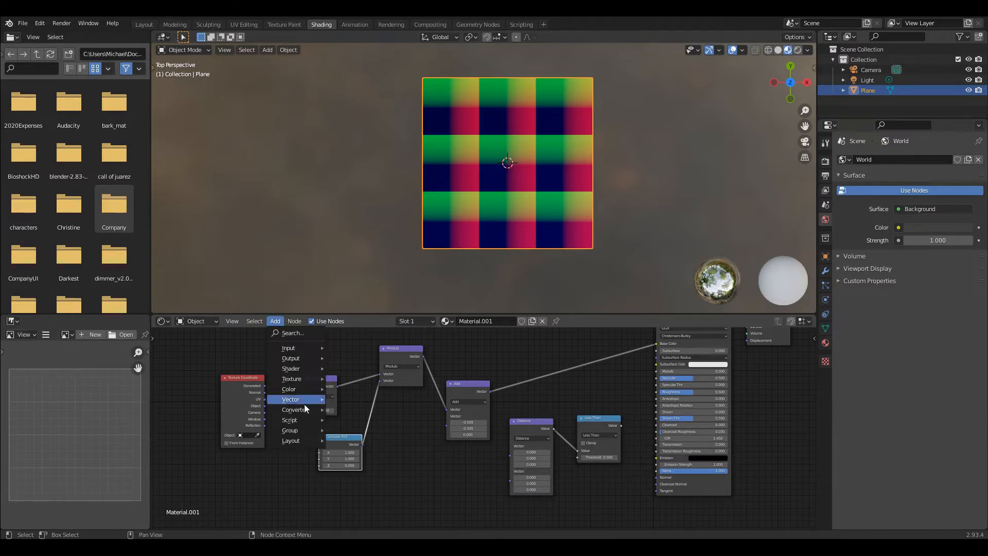
mouse_move(302, 409)
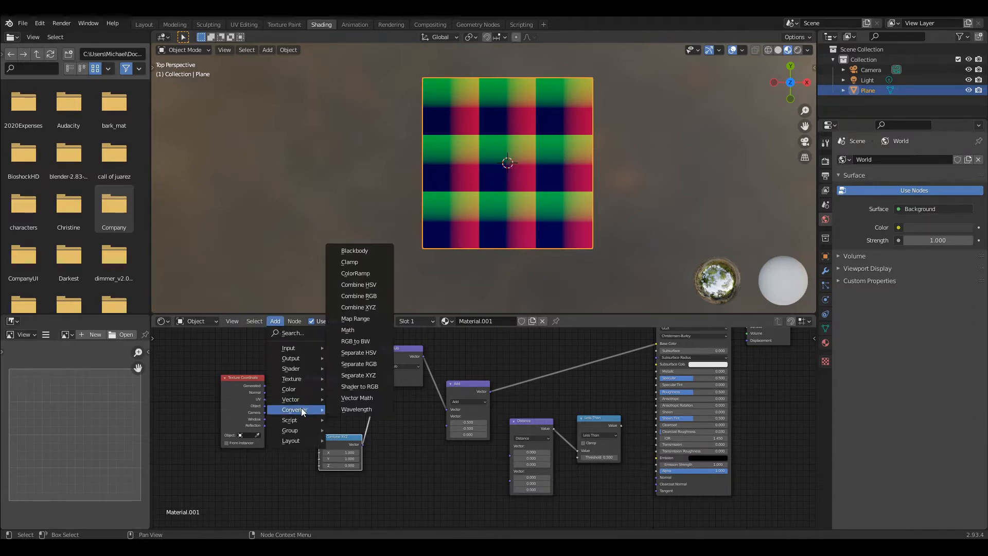
click(357, 398)
click(391, 449)
click(392, 452)
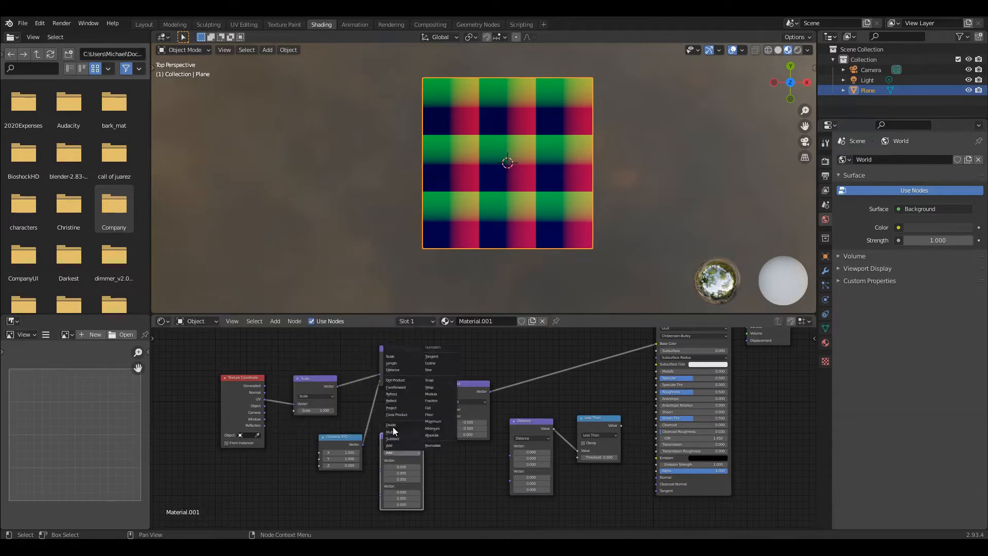
click(391, 356)
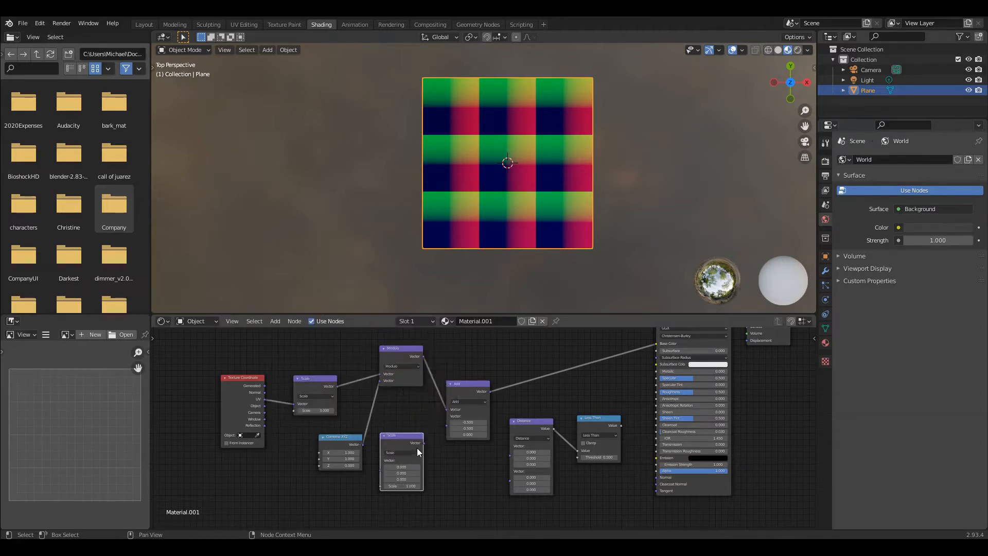
Step: Set the new Scale node's factor to -0.5 and wire it between Combine XYZ and the Add node's second vector
click(405, 486)
key(BackSpace)
text(-.5)
key(Return)
drag(362, 445, 379, 469)
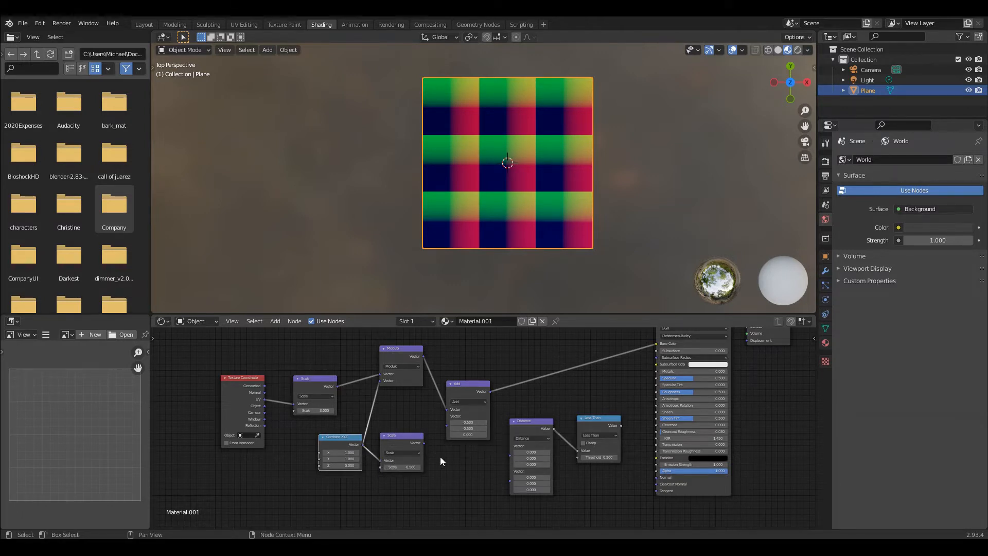
drag(424, 443, 446, 416)
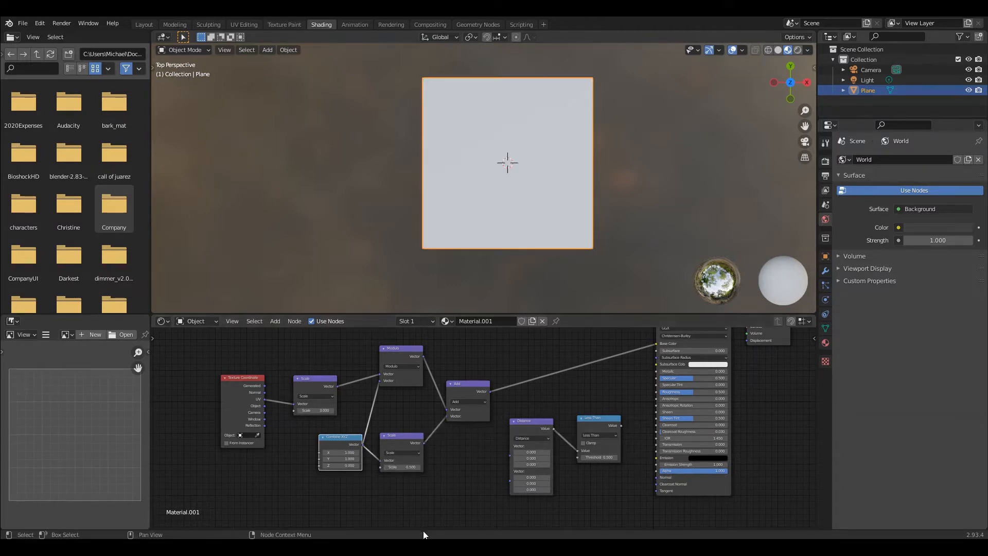
Step: Raise the Combine XYZ node's X value to 1.500
click(356, 452)
click(356, 452)
click(356, 452)
click(356, 452)
click(350, 452)
text(1)
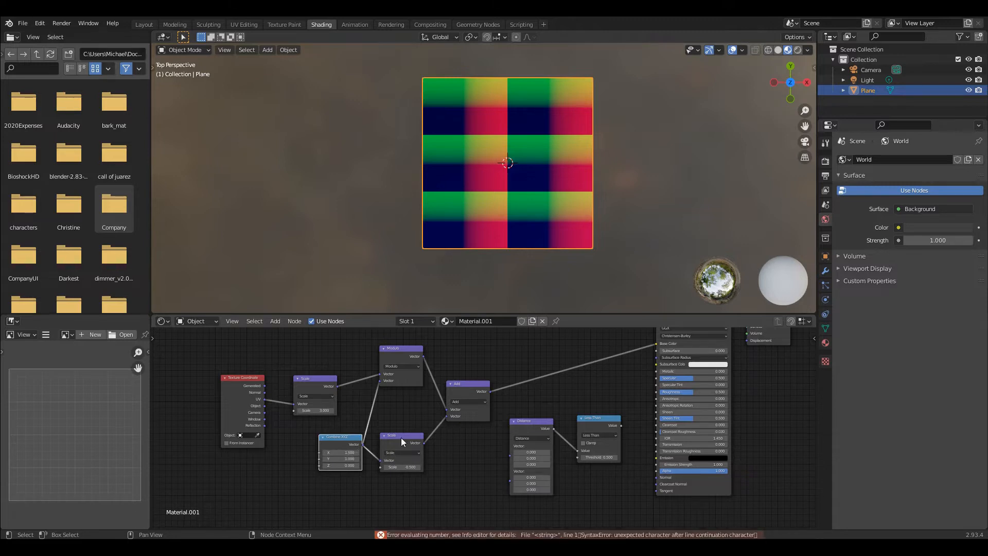
Step: Shift the -0.5 Scale and Combine XYZ nodes closer to the Add node, and move the Distance node up beside it
drag(400, 437, 425, 440)
drag(351, 439, 377, 443)
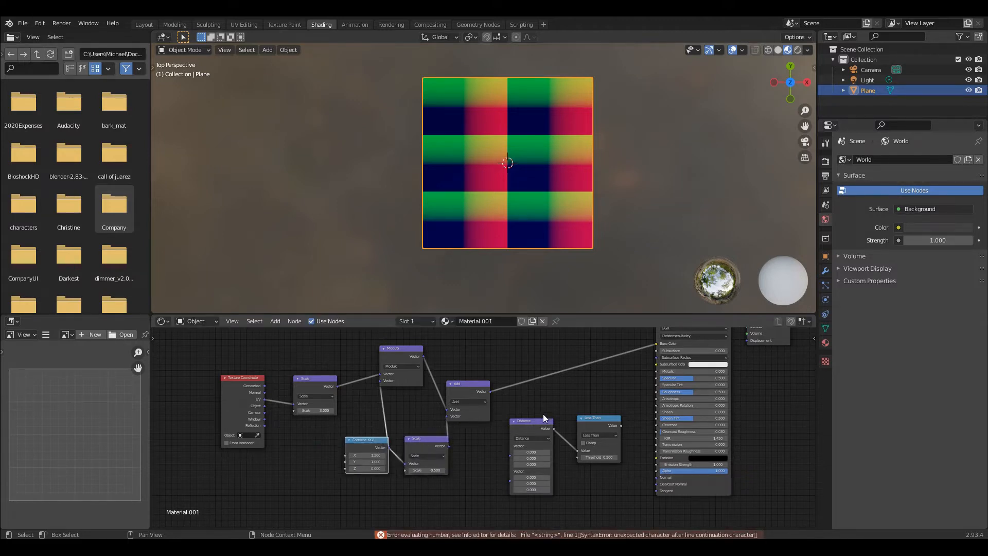
drag(537, 421, 551, 393)
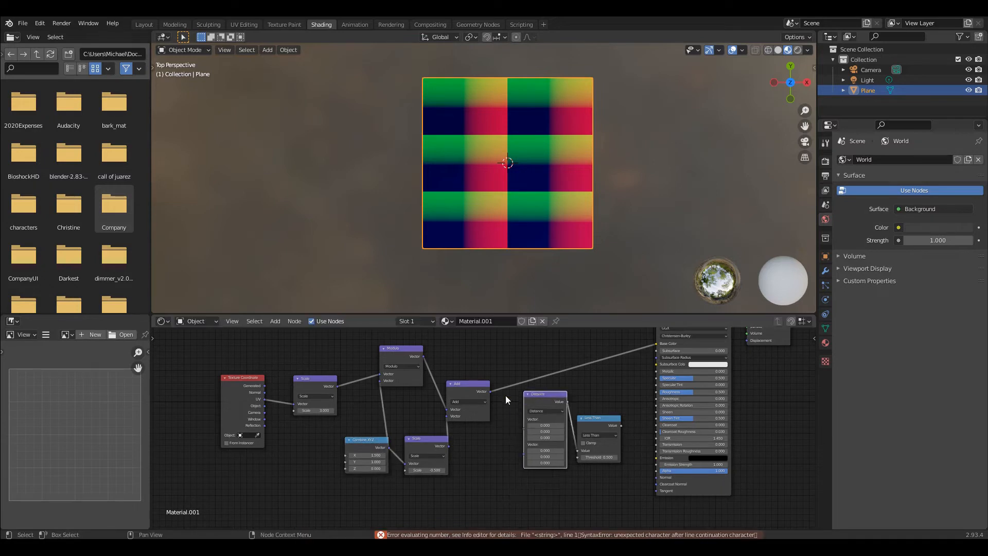
Step: Feed the Add node's output into the Distance node's first vector and connect the Less Than value to Base Color
click(493, 391)
drag(517, 429, 522, 429)
drag(621, 425, 657, 344)
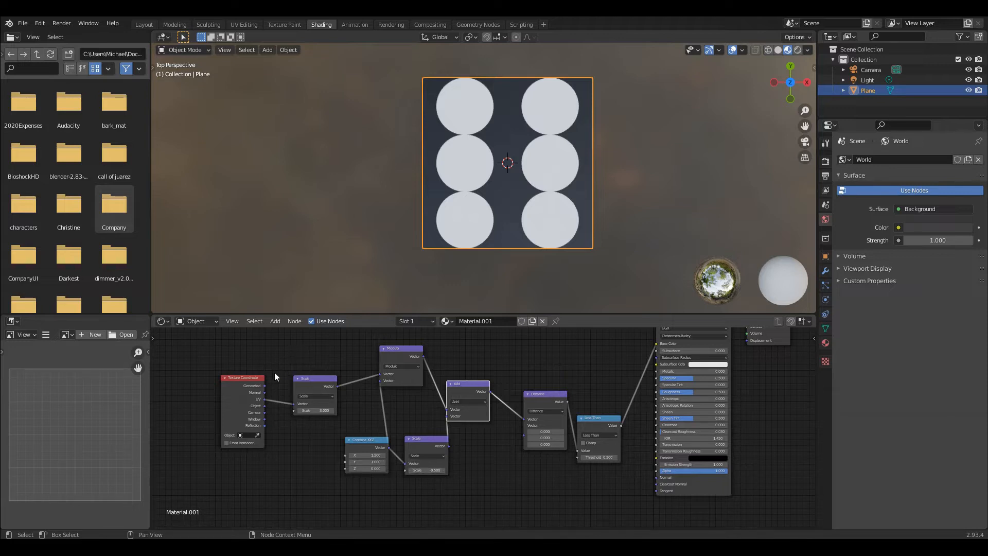
Step: Spread out the Texture Coordinate and Combine XYZ nodes, and group the Modulo, Add and -0.5 Scale nodes into a node group
drag(255, 380, 219, 376)
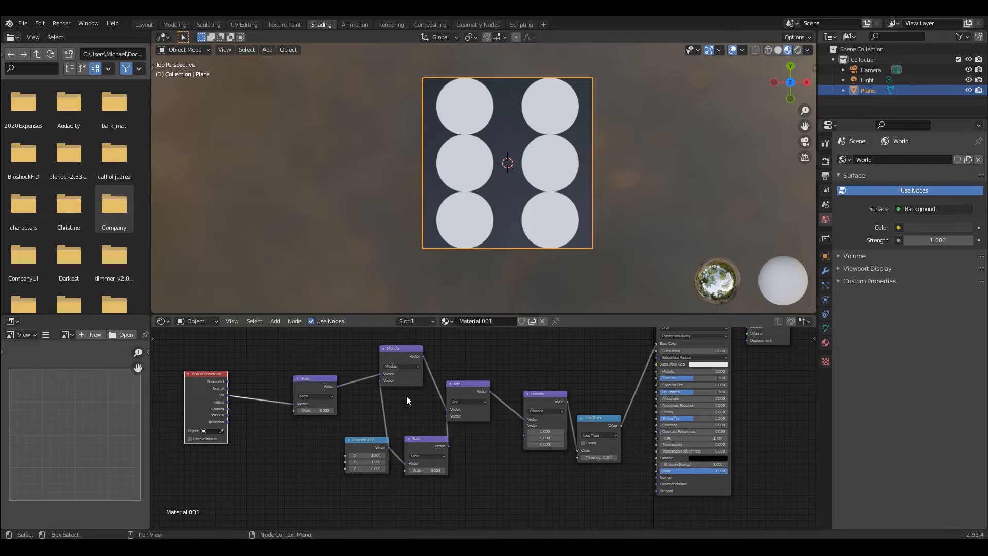
drag(375, 440, 328, 446)
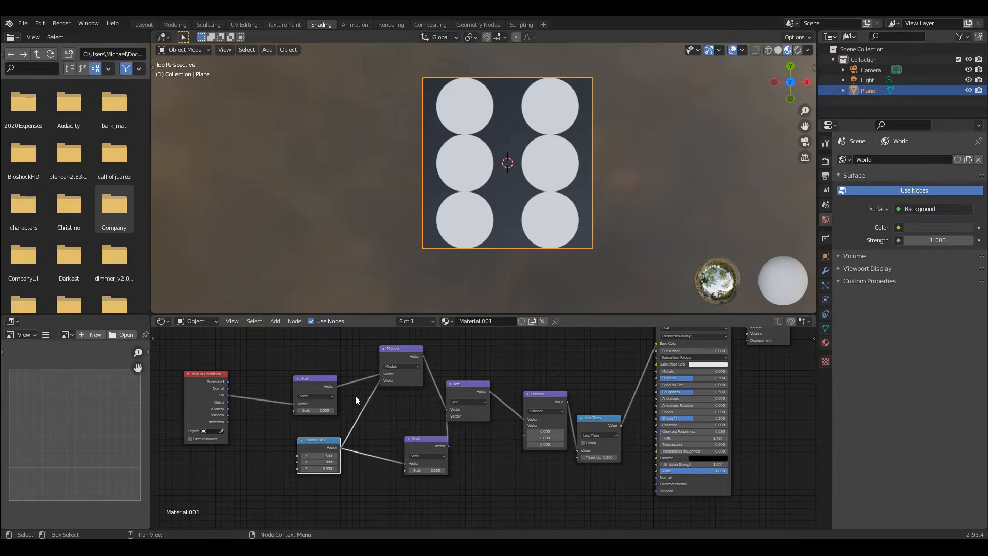
drag(359, 339, 509, 494)
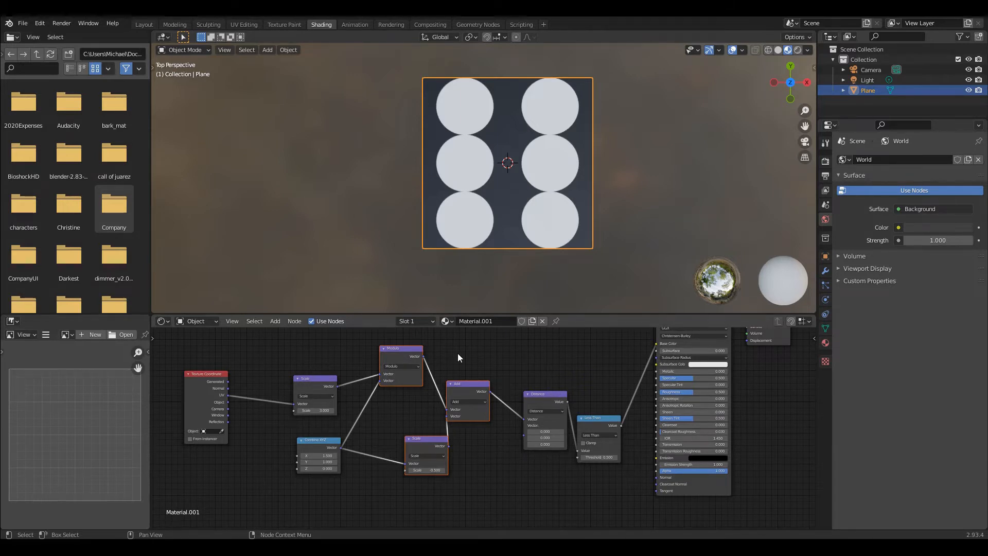
key(ctrl+g)
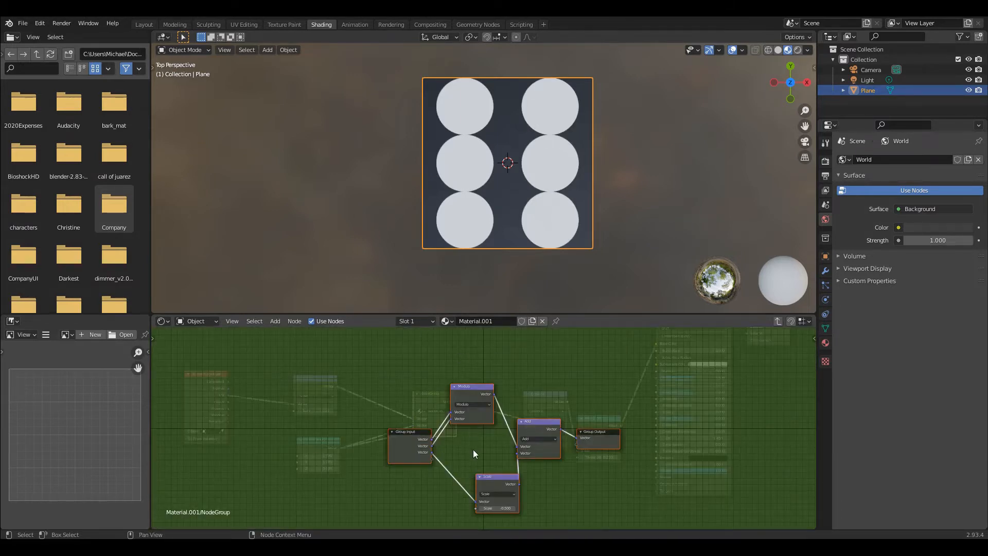
drag(424, 430, 394, 431)
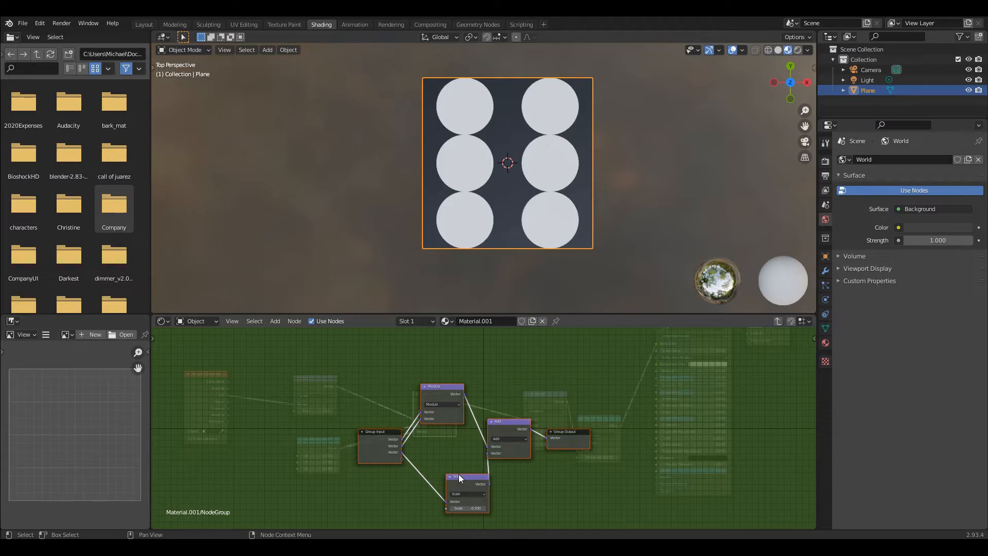
Step: Show the group's interface settings and rename its second input to dimensions
click(390, 441)
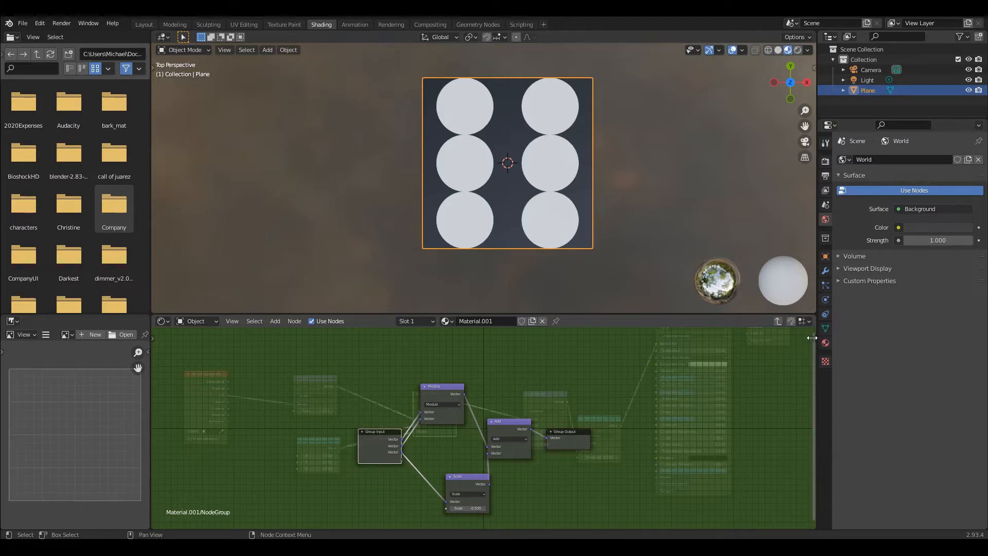
drag(812, 337, 705, 337)
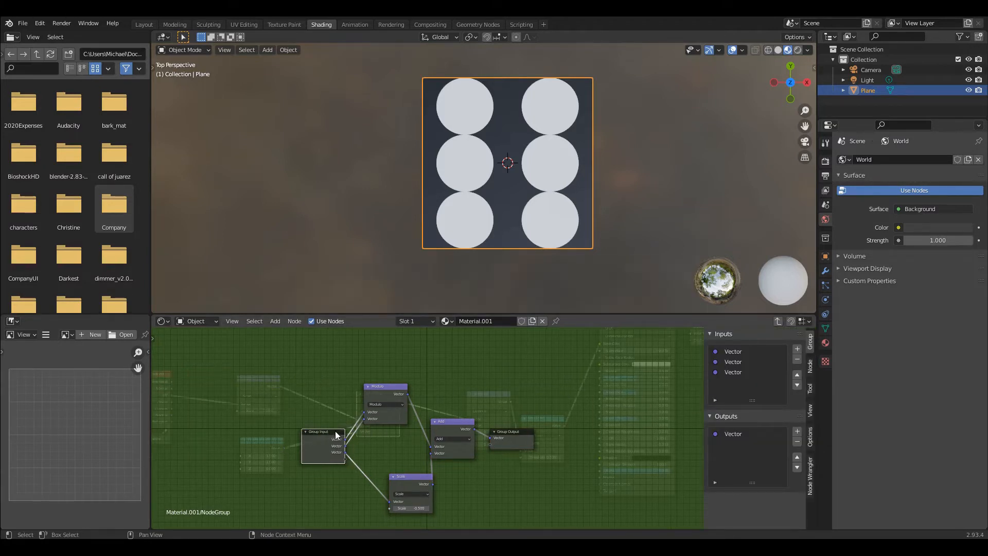
click(754, 351)
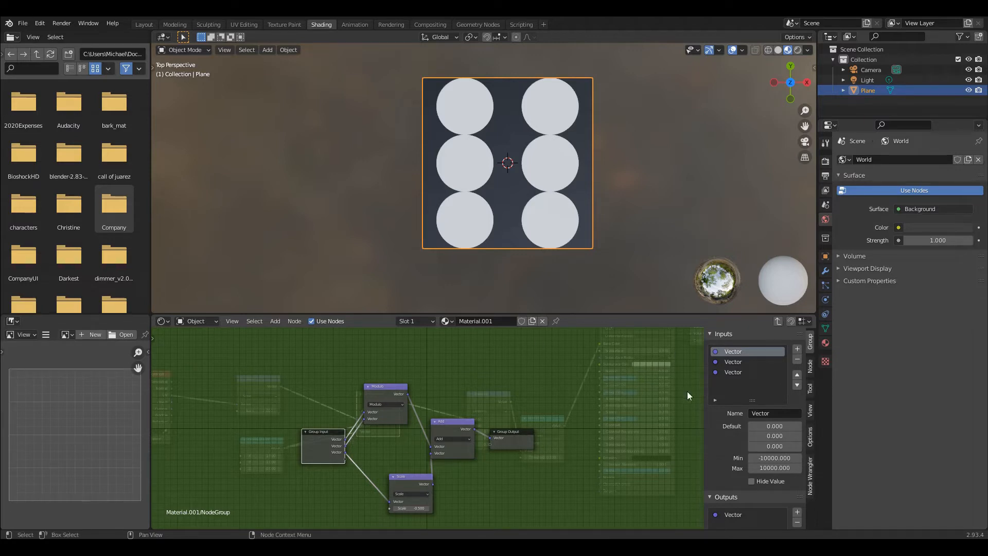
click(751, 362)
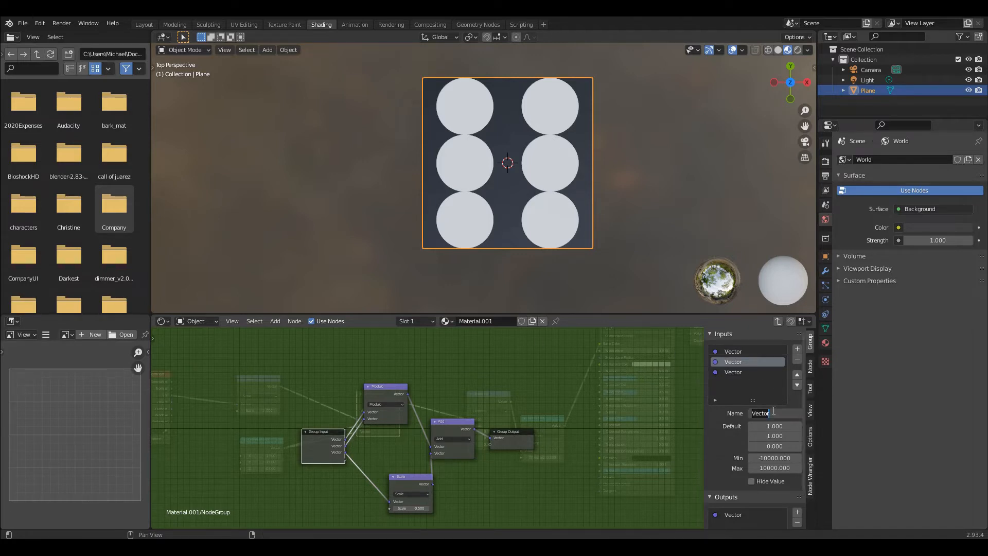
text(dimensions)
key(Return)
Step: Remove the group's third input, drive the inner Scale node from dimensions instead, and leave the group
click(733, 372)
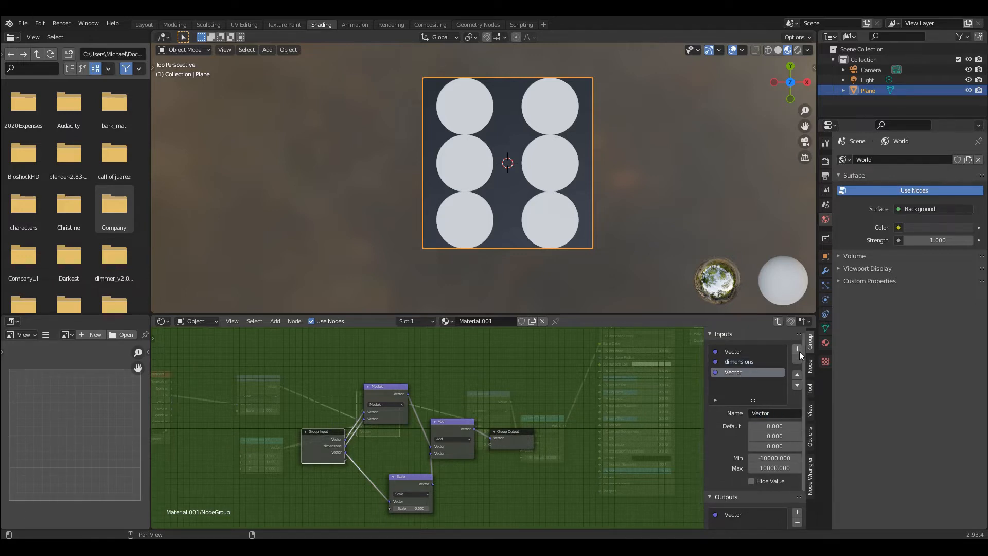
click(797, 359)
drag(348, 446, 398, 457)
click(501, 438)
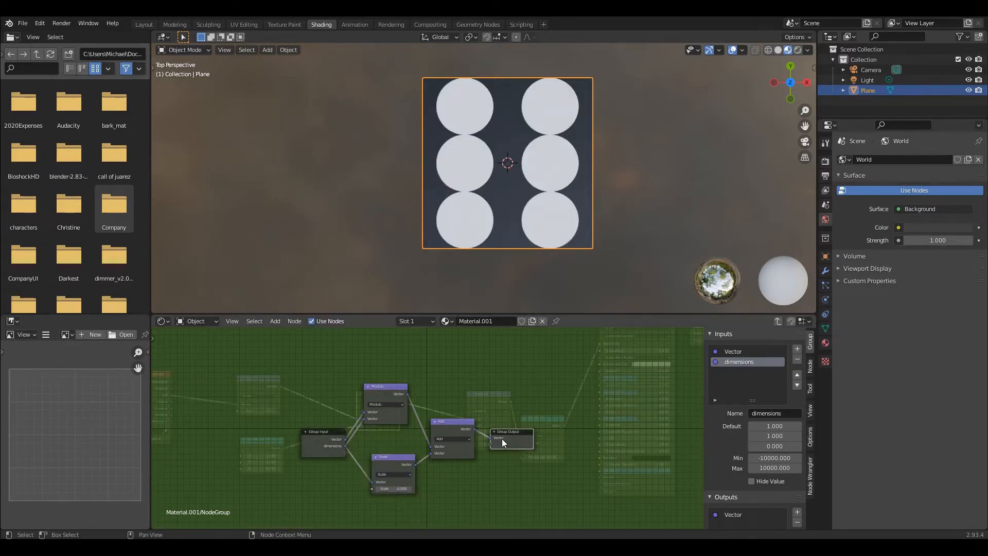
drag(509, 431, 510, 430)
click(780, 322)
Step: Enter the node group for editing and return to the material's main node tree
scroll(413, 419, up, 1)
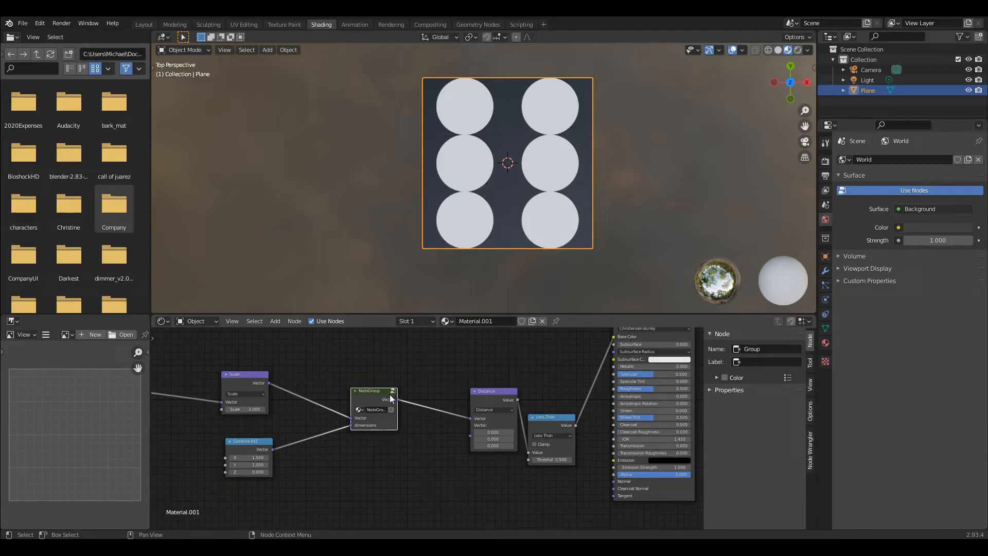
click(391, 392)
key(Tab)
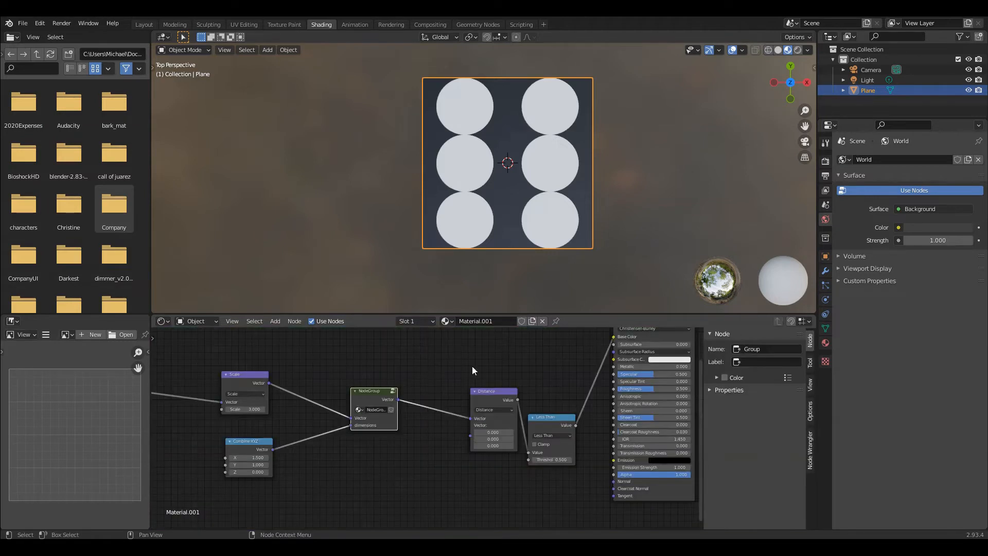
key(Tab)
click(777, 320)
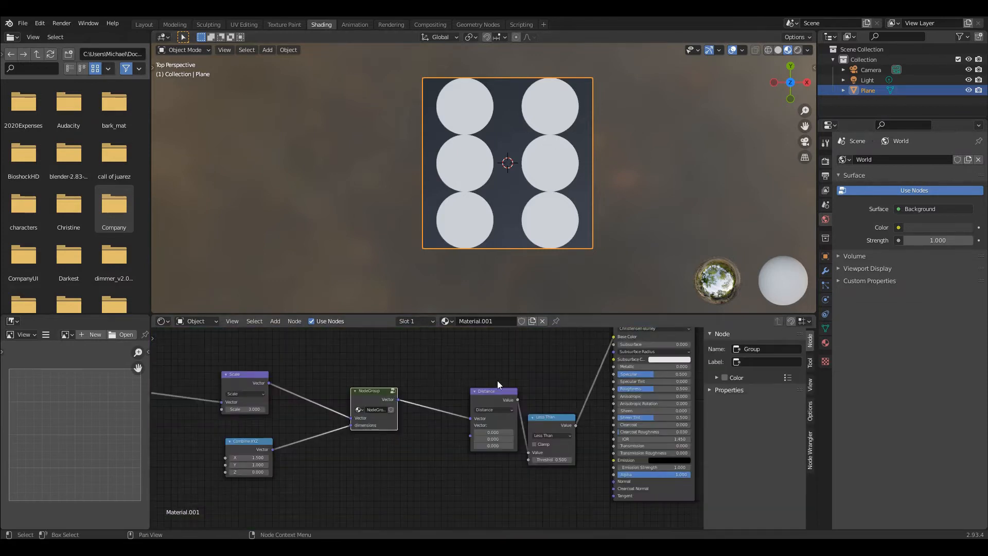
Step: Rename the node group to CreateRows
click(376, 409)
text(Cre)
text(ate)
text(Rows)
Step: Duplicate the CreateRows group below the original and feed it the Scale vector and the Combine XYZ dimensions
scroll(397, 433, up, 1)
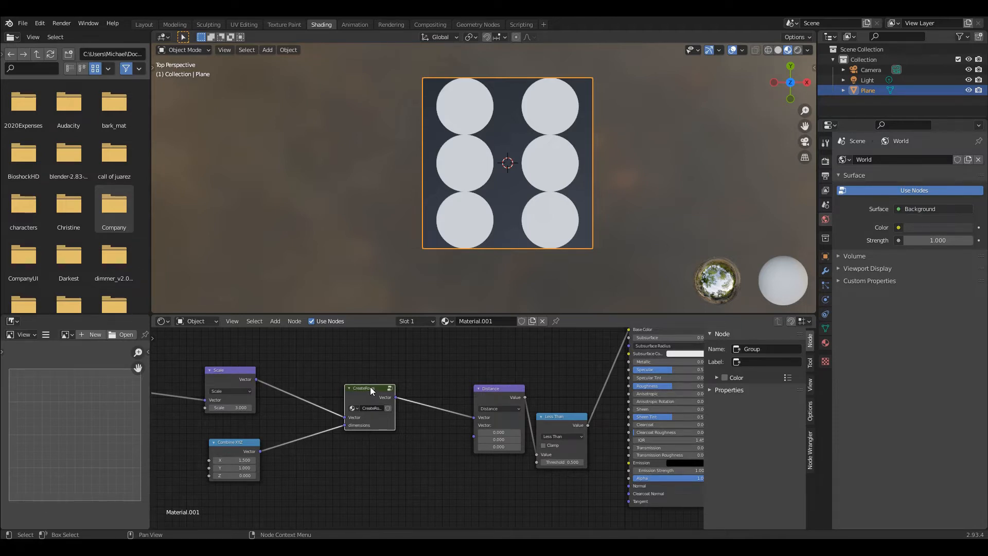
key(shift+d)
click(372, 440)
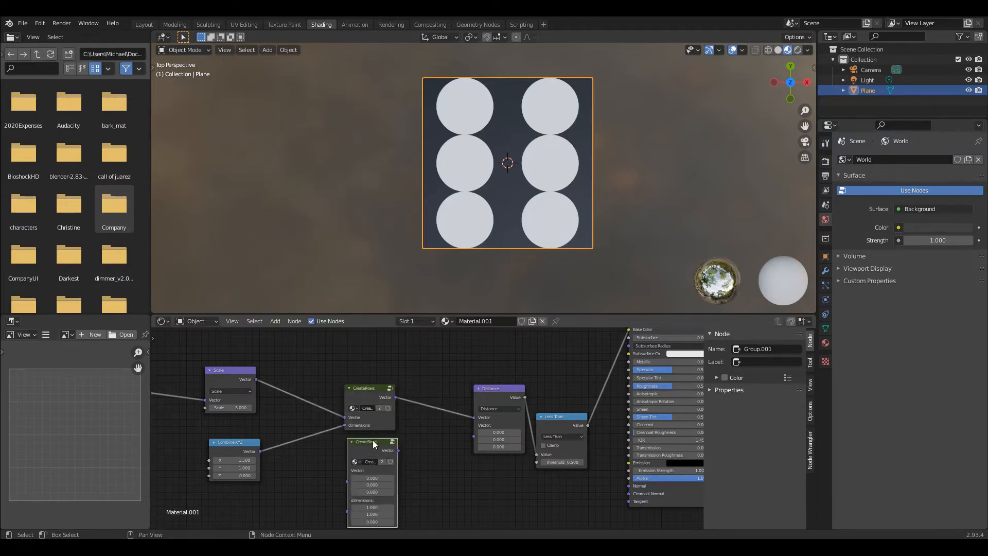
middle_drag(289, 498, 322, 465)
drag(273, 417, 377, 486)
drag(285, 350, 377, 452)
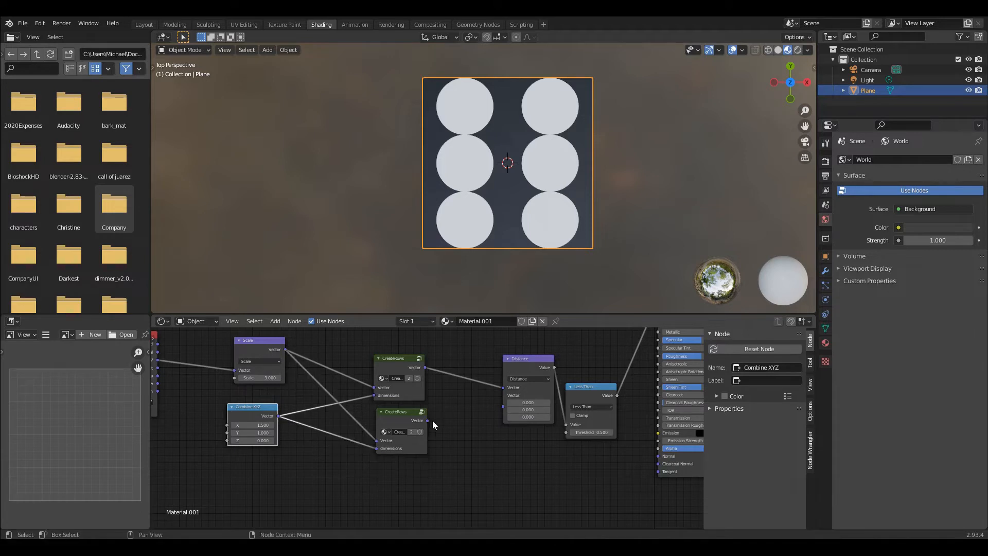
Step: Rearrange the duplicate group and its source nodes, and connect the duplicate's output to the Distance node's first vector
drag(403, 412, 416, 411)
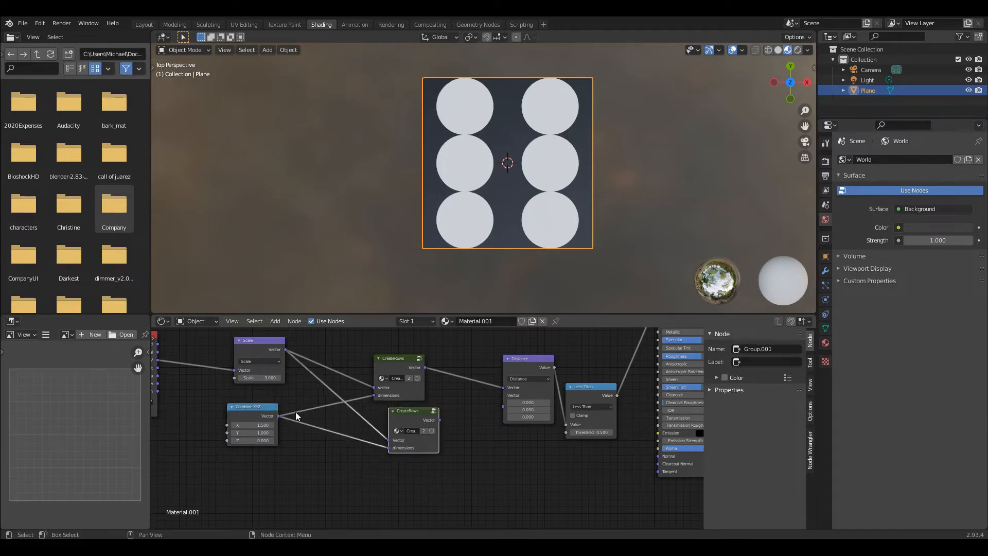
drag(265, 407, 253, 408)
drag(268, 340, 253, 345)
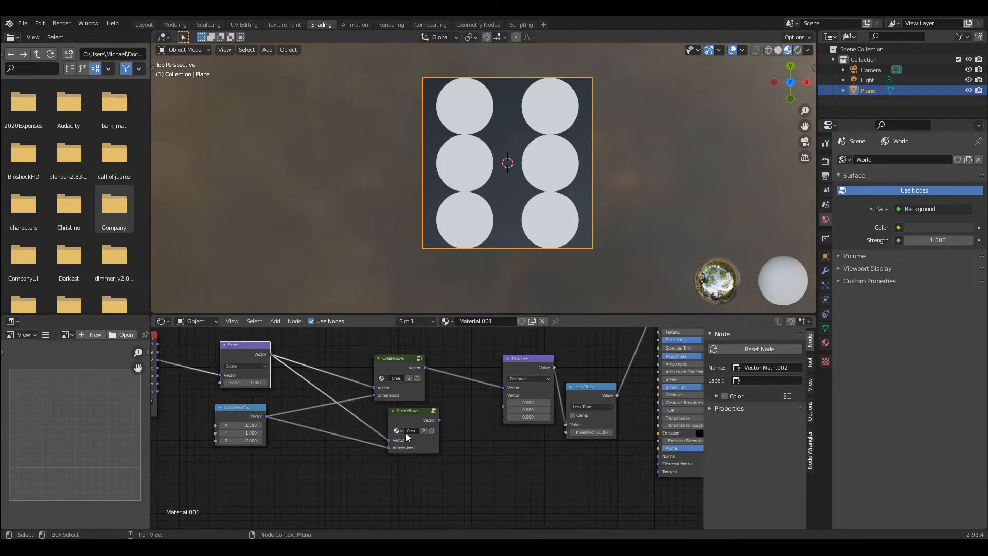
drag(415, 416, 467, 396)
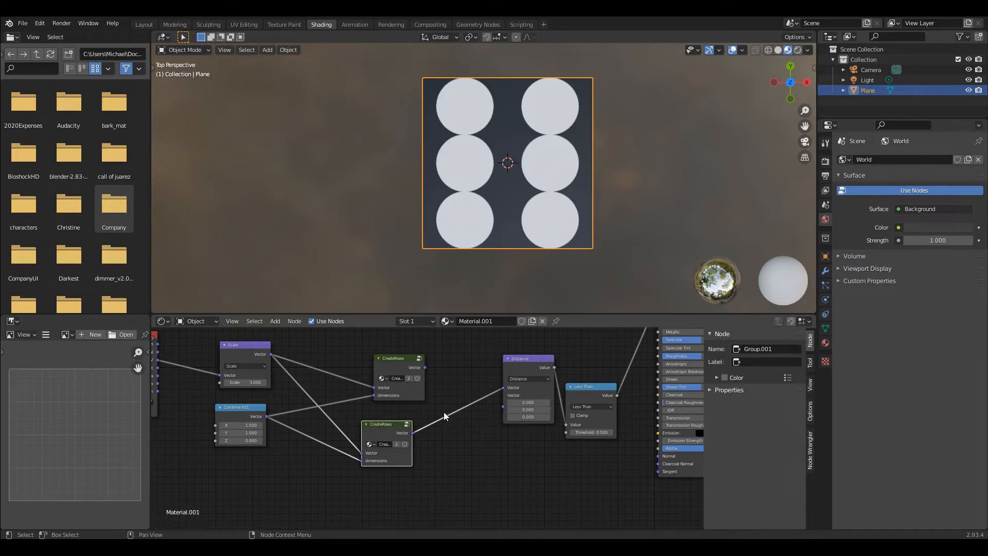
Step: Feed the Distance node's first vector from the original CreateRows group instead of the duplicate, and reposition Distance and Less Than together
drag(502, 387, 389, 421)
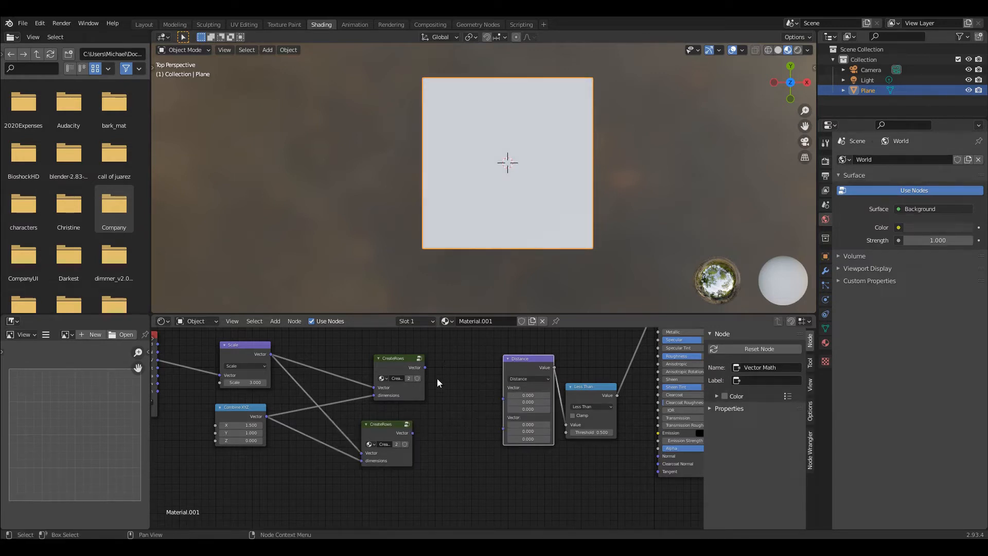
drag(425, 368, 503, 395)
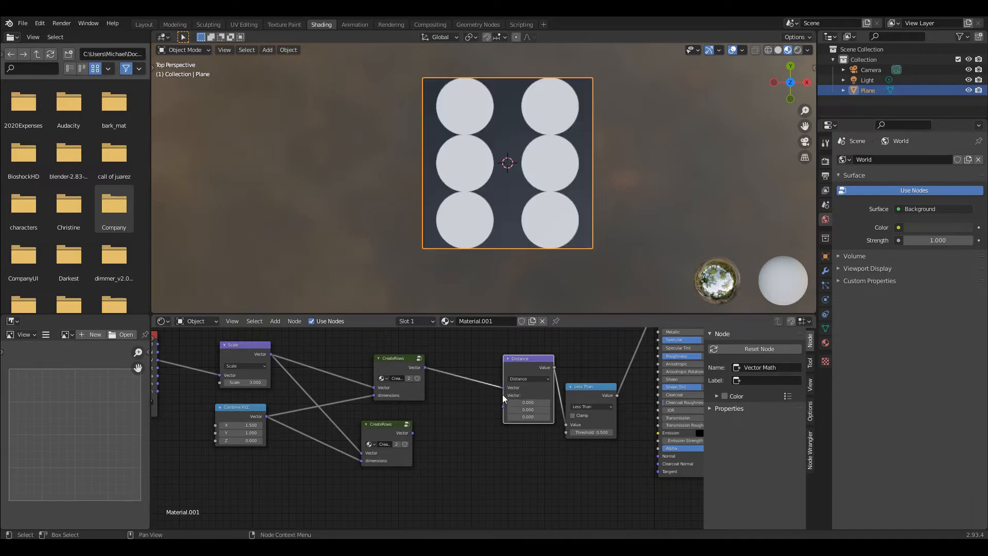
scroll(484, 360, down, 2)
drag(467, 353, 574, 472)
drag(508, 376, 499, 359)
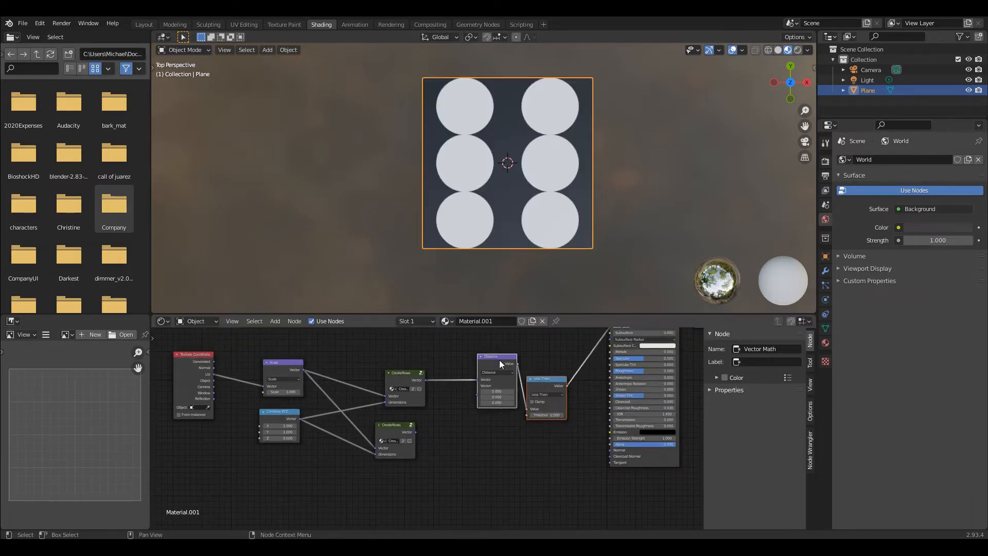
key(shift+d)
click(498, 432)
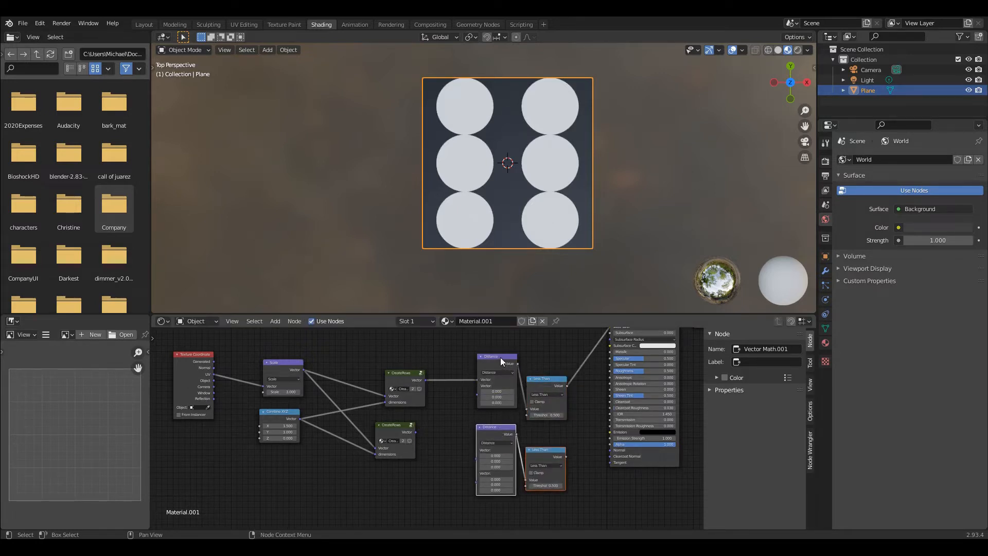
drag(459, 349, 570, 421)
drag(488, 353, 469, 355)
drag(449, 413, 570, 508)
drag(495, 429, 478, 436)
drag(511, 391, 485, 369)
drag(445, 426, 564, 515)
key(x)
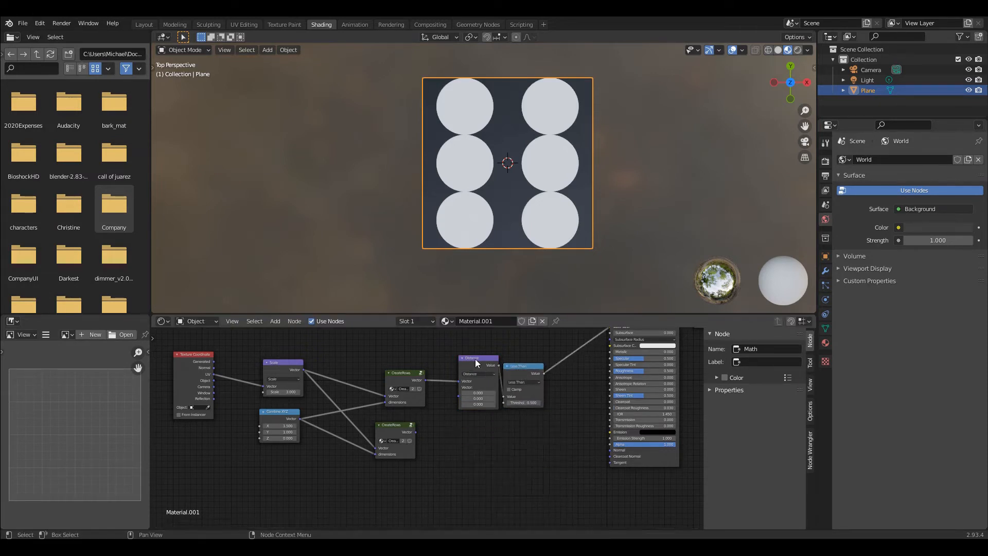
Step: Group the Distance and Less Than nodes and expose the Less Than threshold as a group input
drag(447, 341, 539, 416)
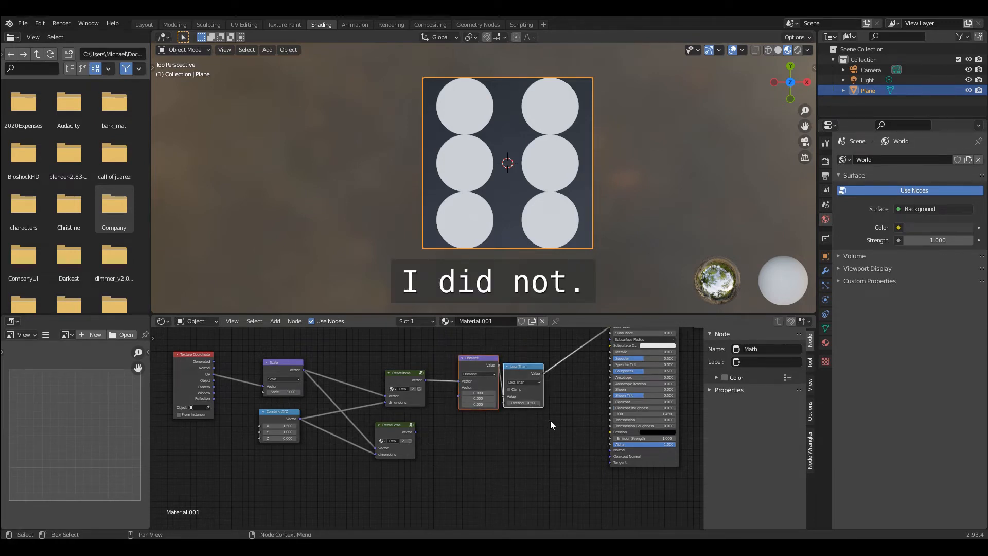
key(ctrl+g)
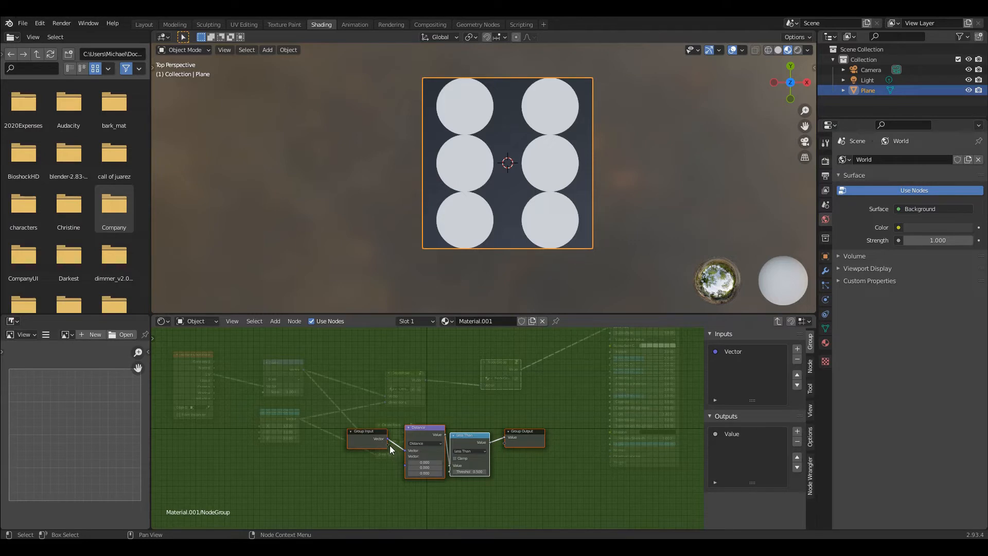
drag(388, 445, 450, 471)
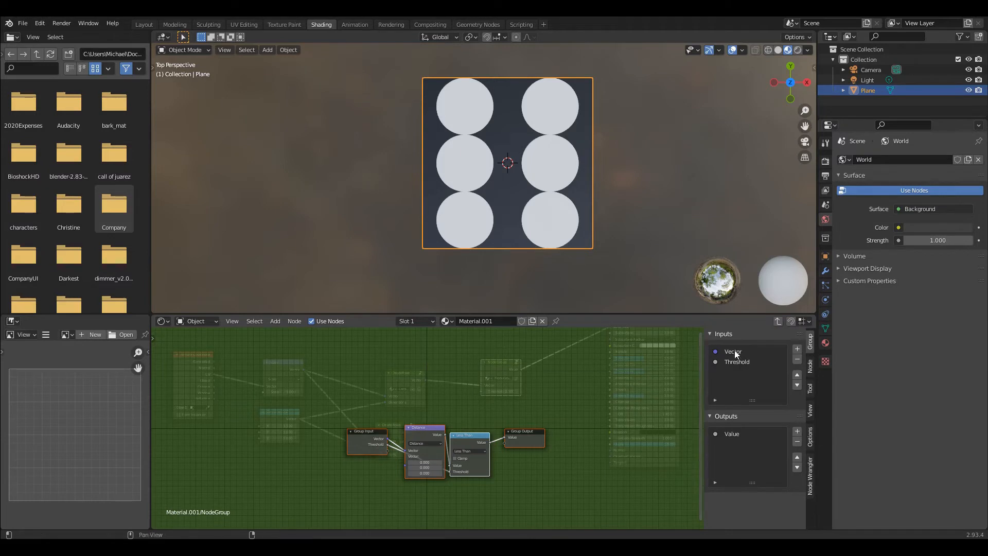
Step: Rename both the new group's Value output and its Threshold input to radius
drag(703, 342, 776, 335)
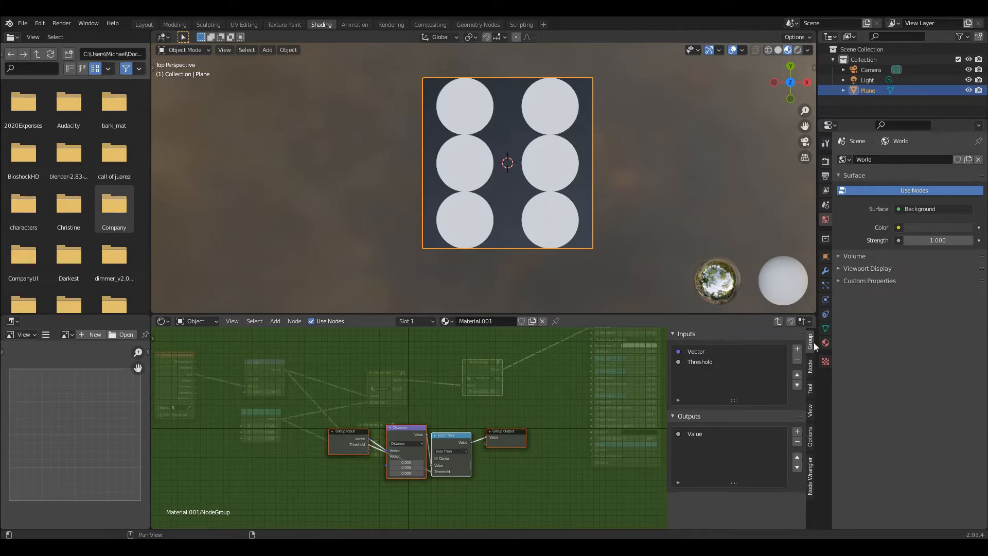
click(693, 361)
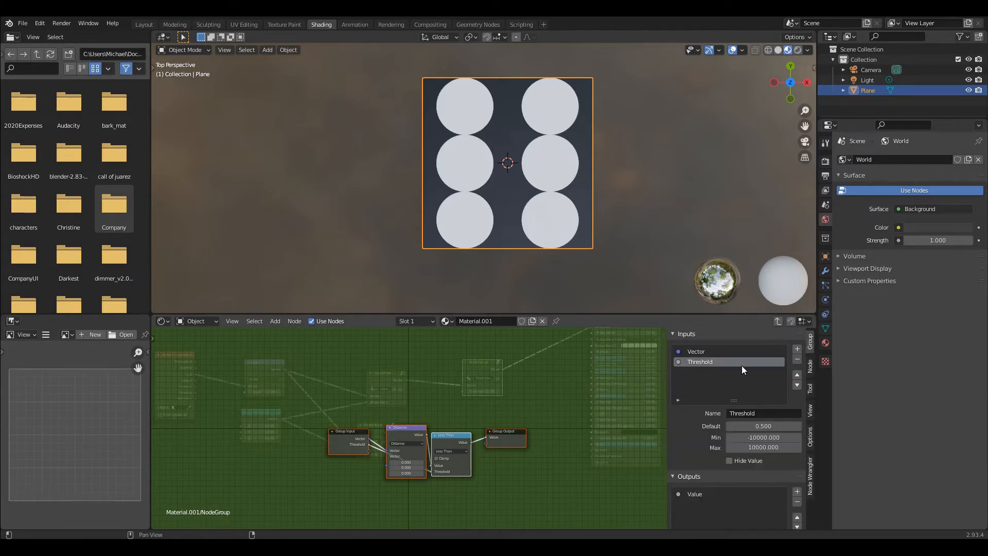
double_click(714, 493)
text(radius)
key(Return)
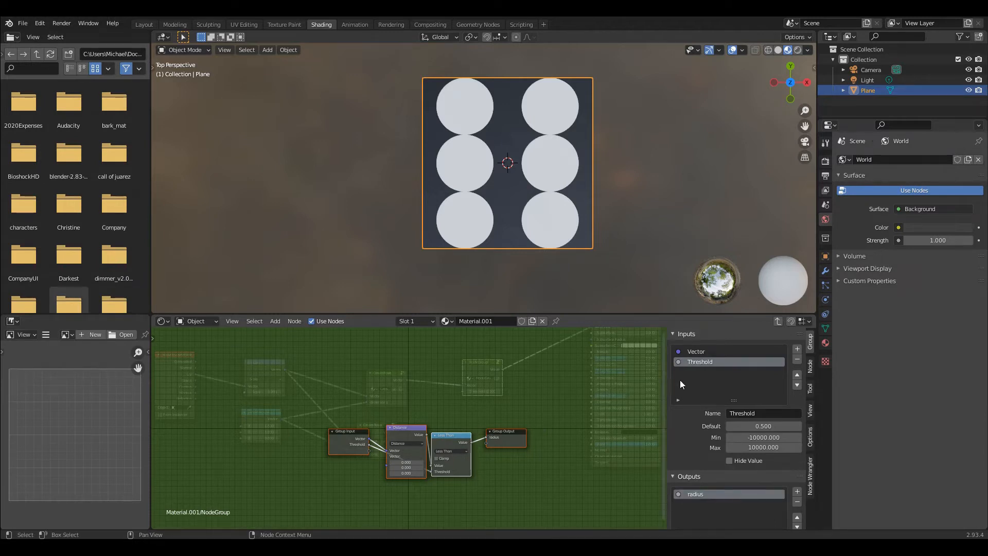
text(radio)
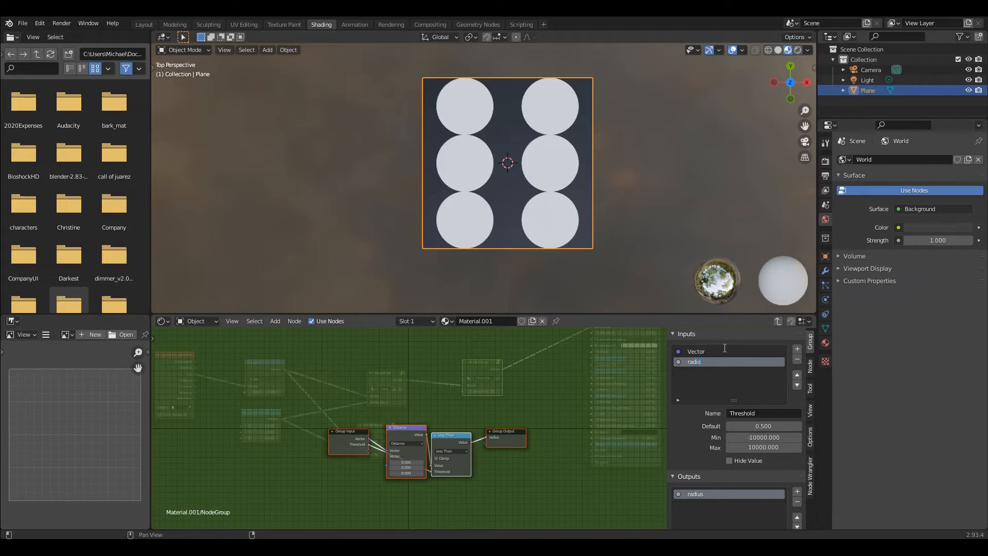
key(Return)
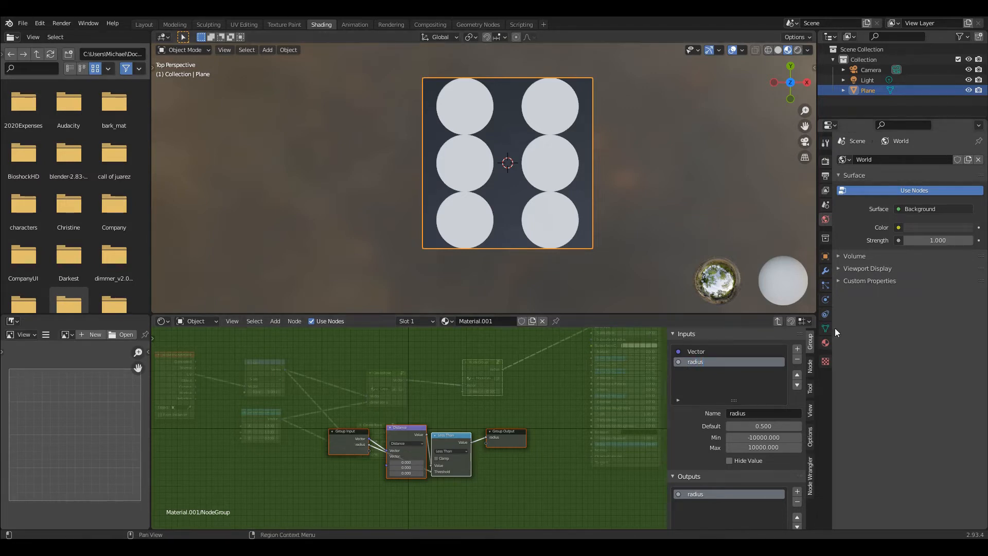
Step: Return to the material's main node tree and rename the new node group to circle
click(779, 320)
double_click(489, 377)
click(489, 377)
key(ctrl+a)
text(c)
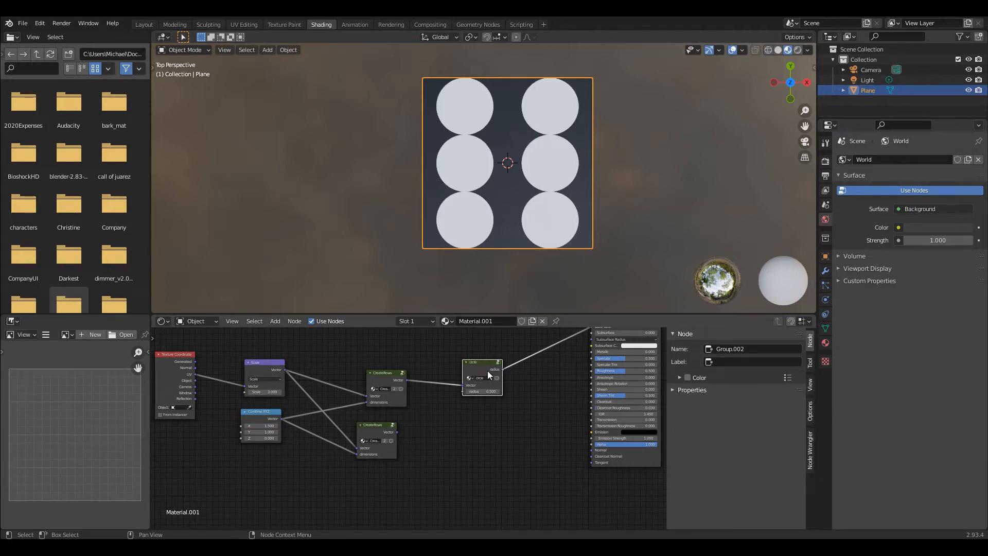
Step: Duplicate the circle group below the original, feed it the second CreateRows vector, and line up both circle groups
key(shift+d)
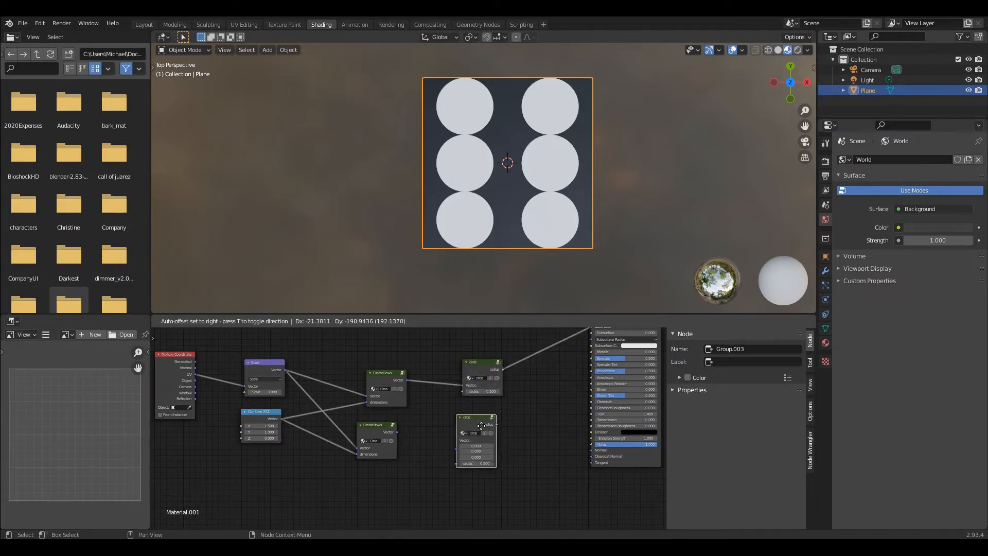
click(481, 425)
drag(397, 431, 455, 448)
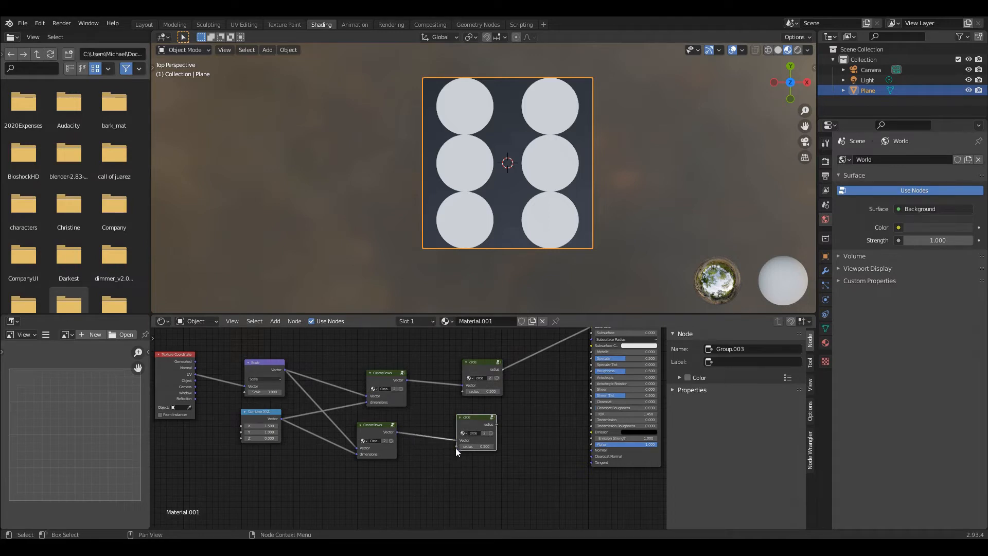
drag(480, 367, 470, 370)
drag(473, 418, 474, 417)
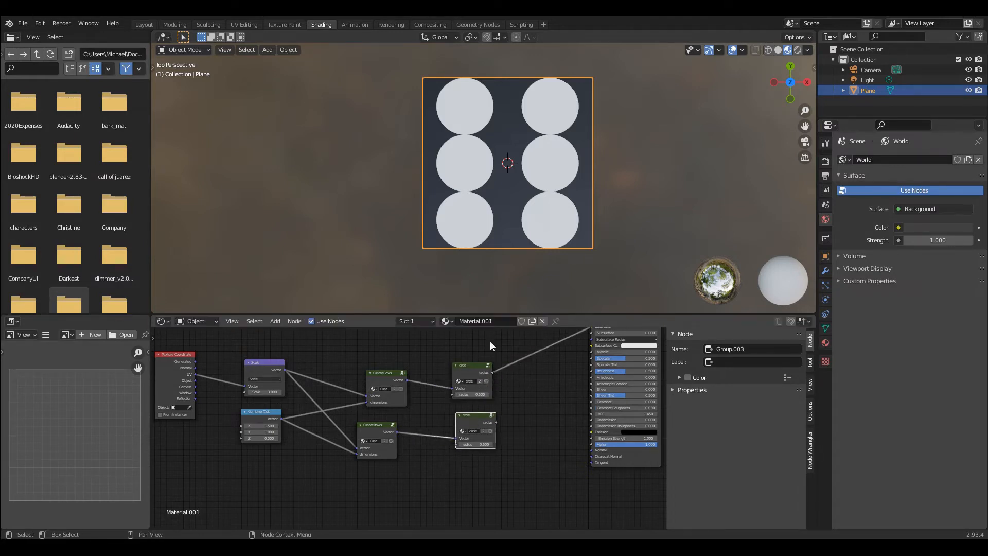
Step: Add a Math node set to Maximum after the first circle group and connect the second circle's output to its other value
click(277, 321)
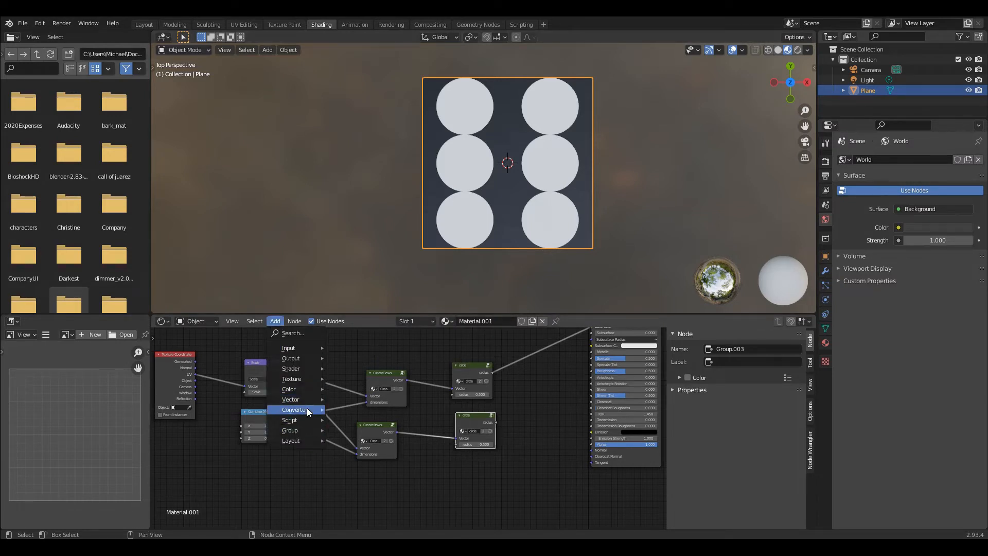
mouse_move(307, 408)
click(355, 329)
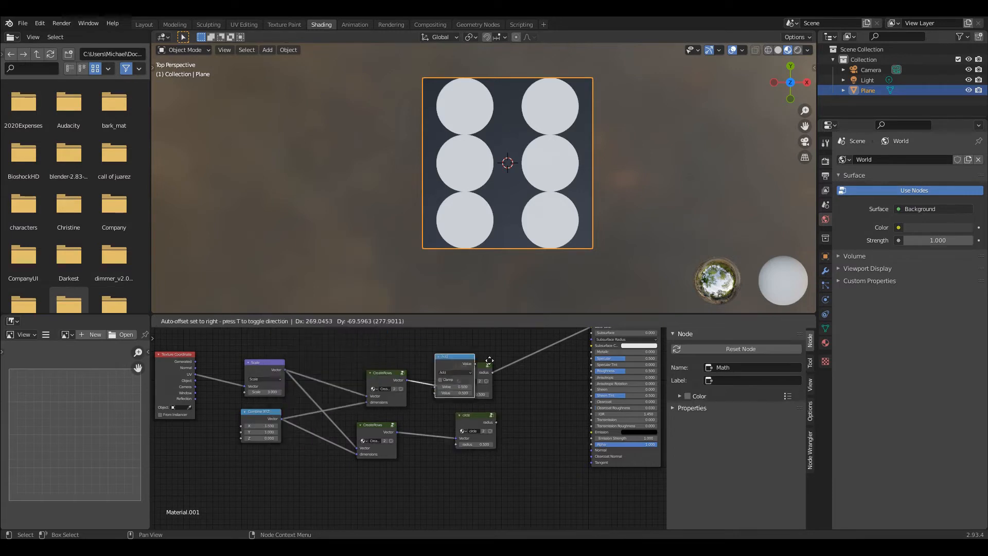
click(539, 362)
click(539, 363)
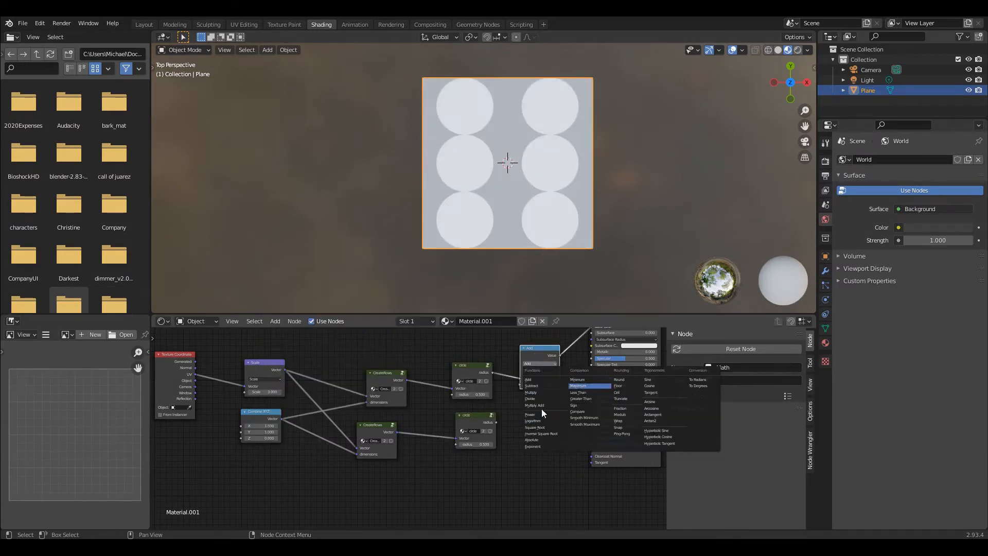
click(583, 386)
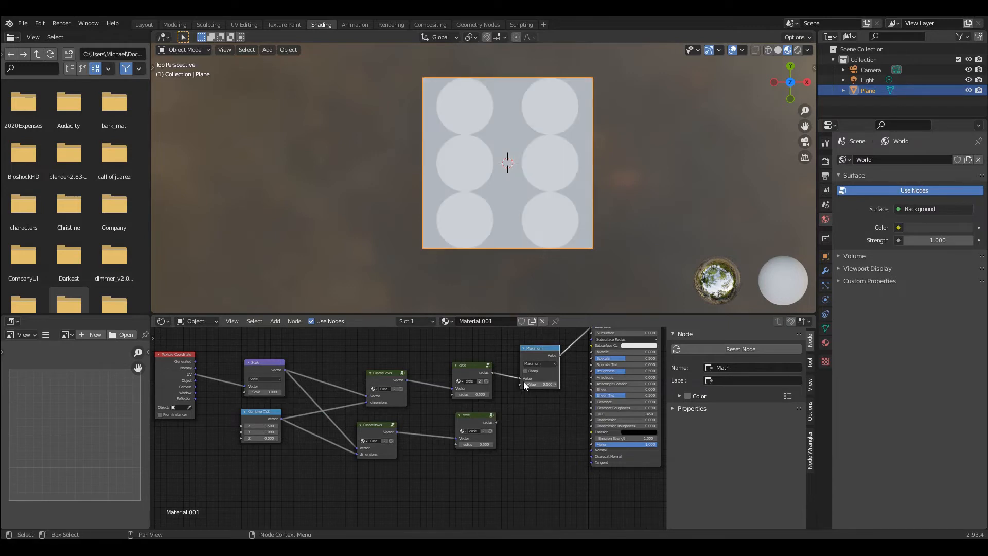
drag(496, 422, 523, 382)
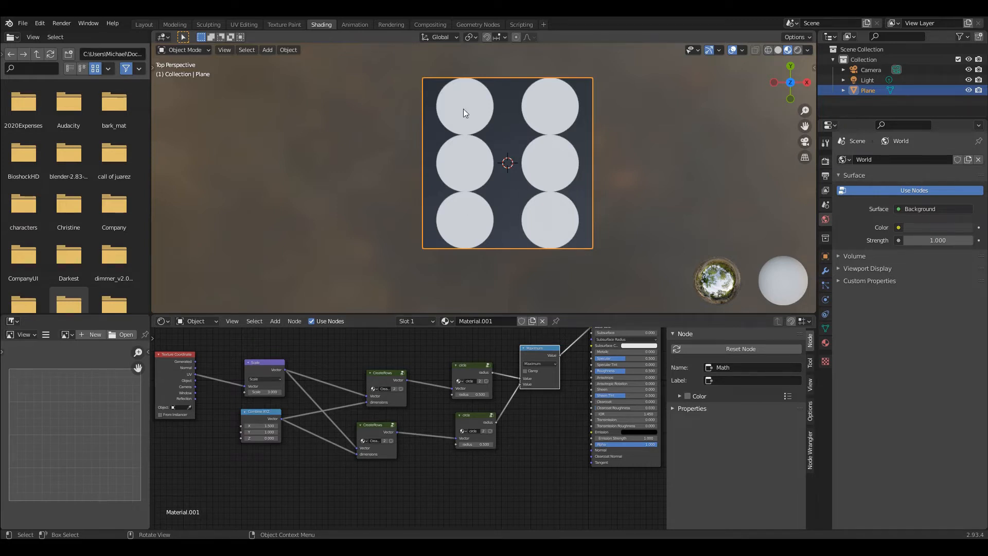
Step: Spread out the Combine XYZ, Scale and second CreateRows nodes to make room between them
middle_drag(316, 469, 376, 458)
scroll(375, 458, up, 1)
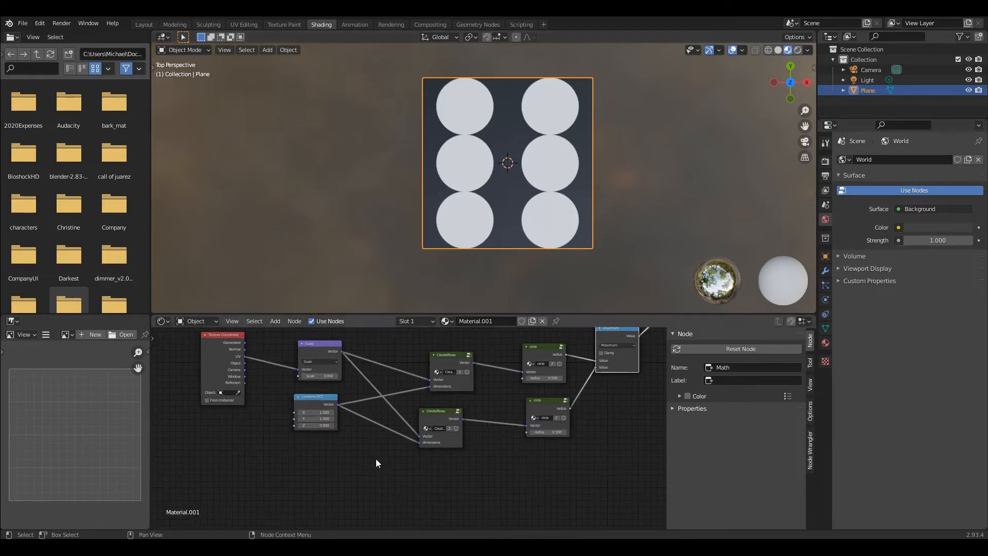
drag(320, 400, 296, 415)
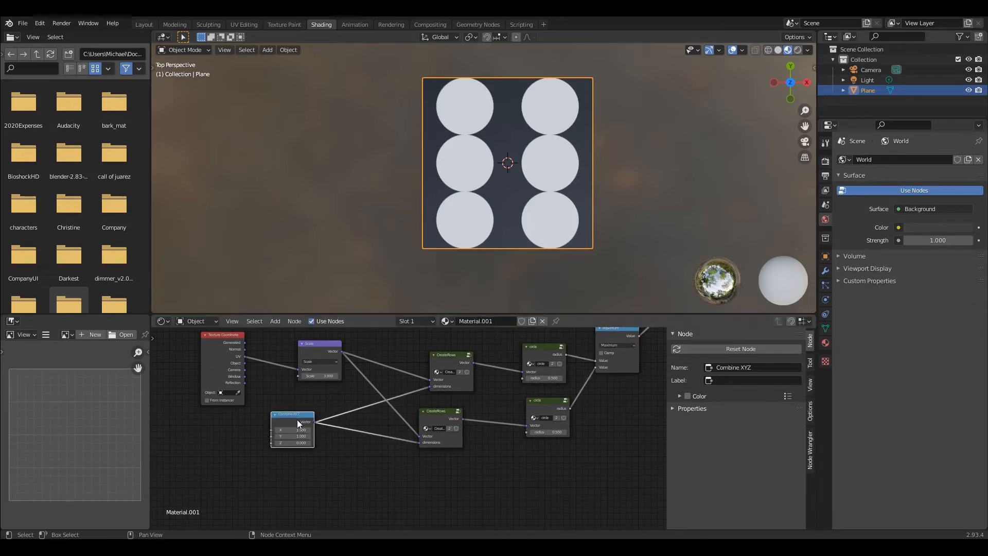
drag(316, 347, 317, 350)
drag(428, 411, 447, 421)
Step: Insert a Vector Math Add node between the Scale output and the second CreateRows group's vector input
click(275, 321)
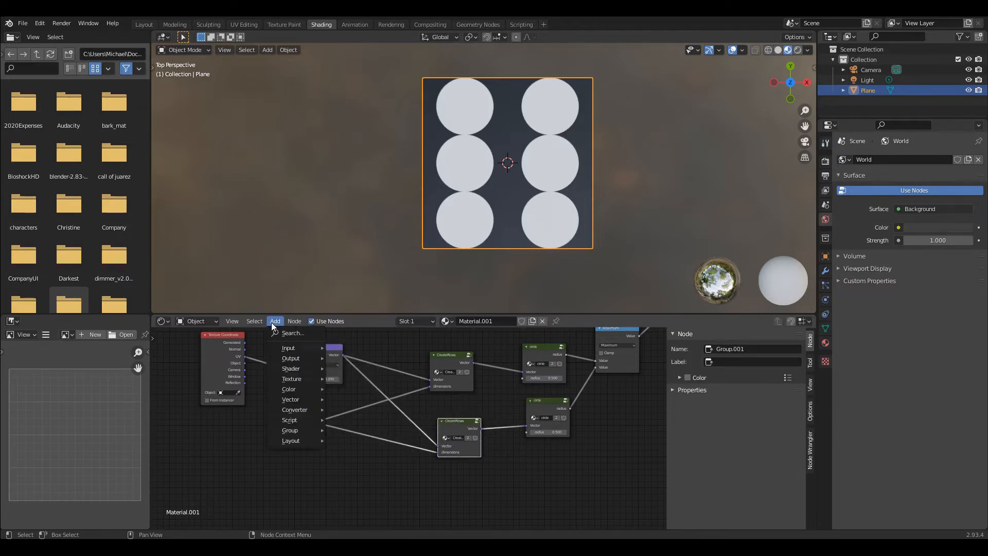
mouse_move(295, 411)
click(356, 398)
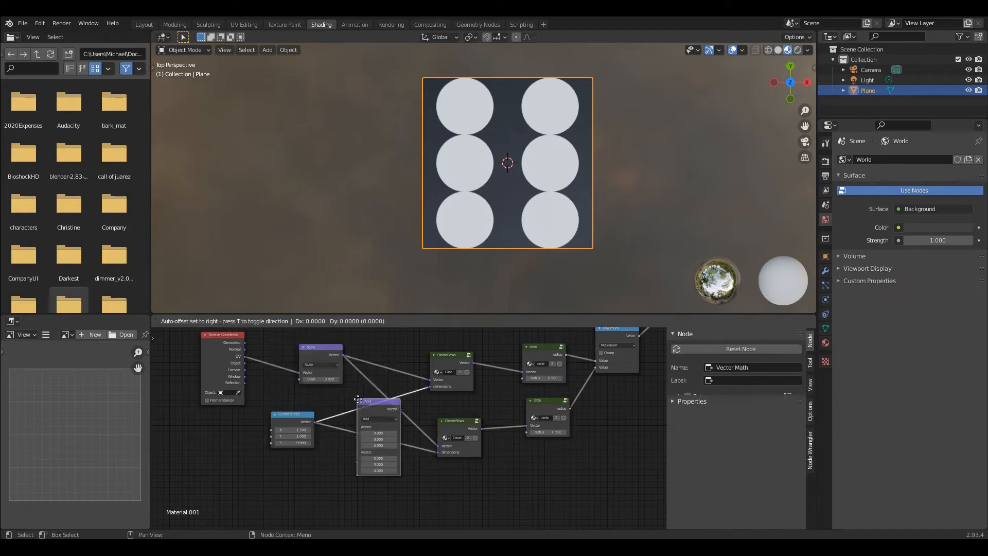
drag(392, 411, 401, 474)
Step: Set the Add node's X and Y offsets to 0.5 each
scroll(425, 466, up, 2)
click(401, 473)
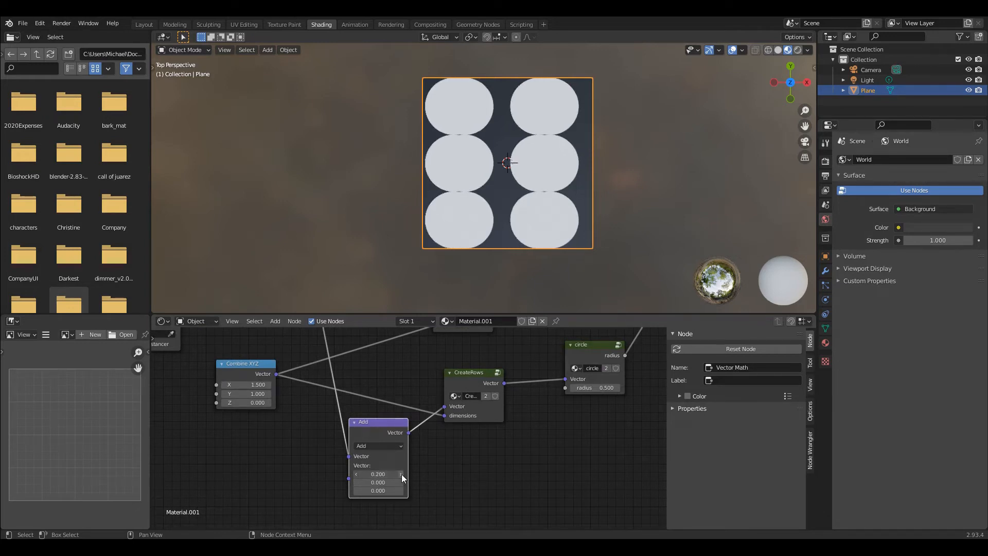
click(402, 473)
click(401, 474)
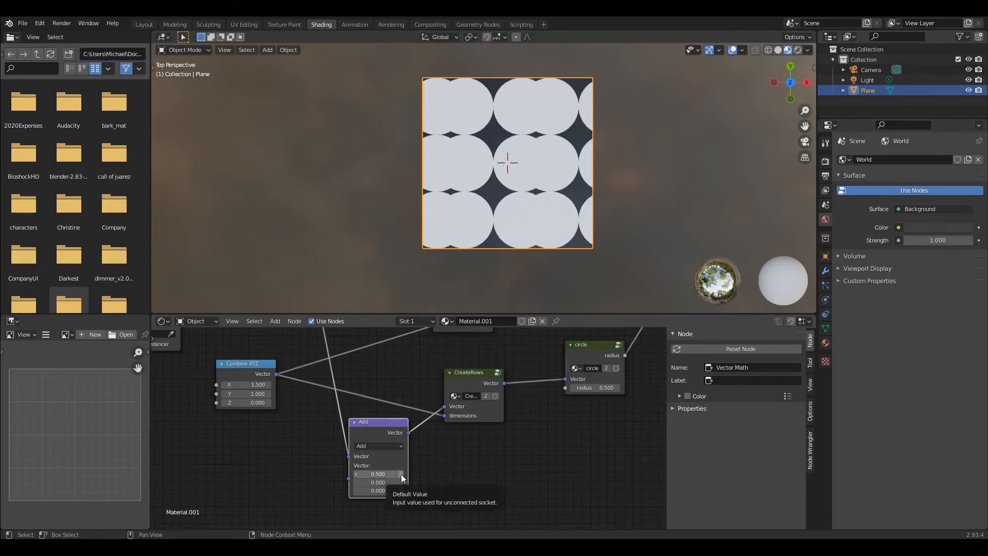
click(402, 481)
click(402, 481)
click(402, 482)
click(402, 482)
click(402, 482)
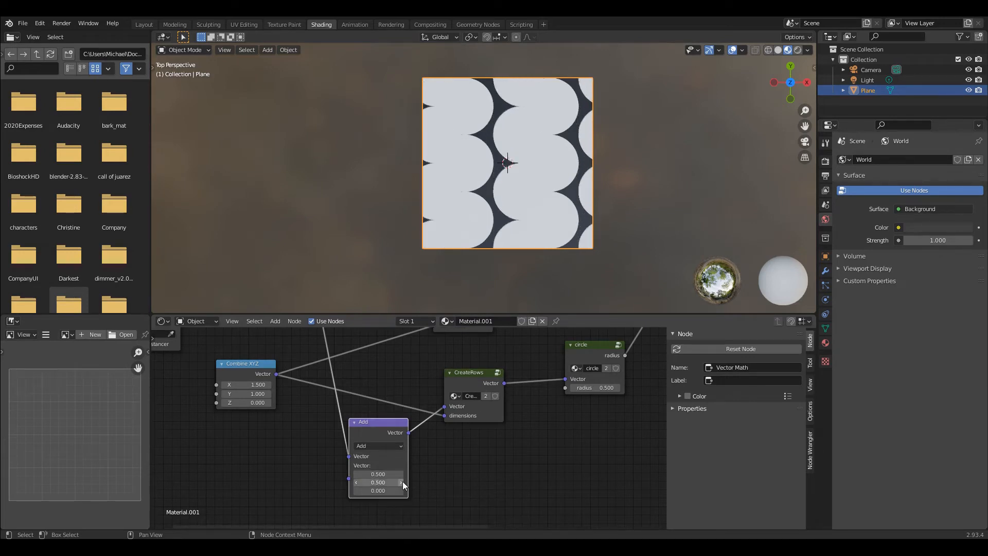
Step: Set the radius of both circle groups to 0.2
scroll(418, 403, down, 3)
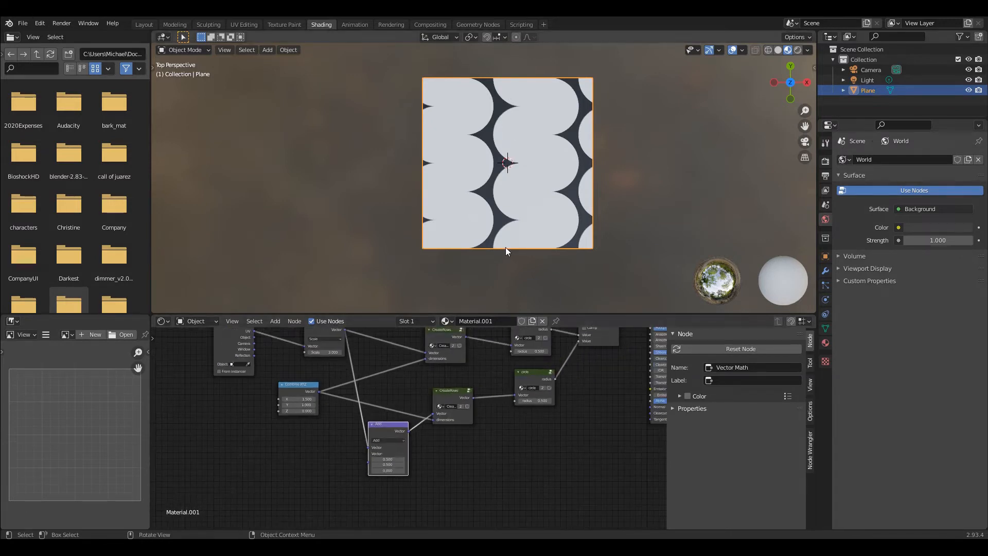
middle_drag(477, 371, 443, 416)
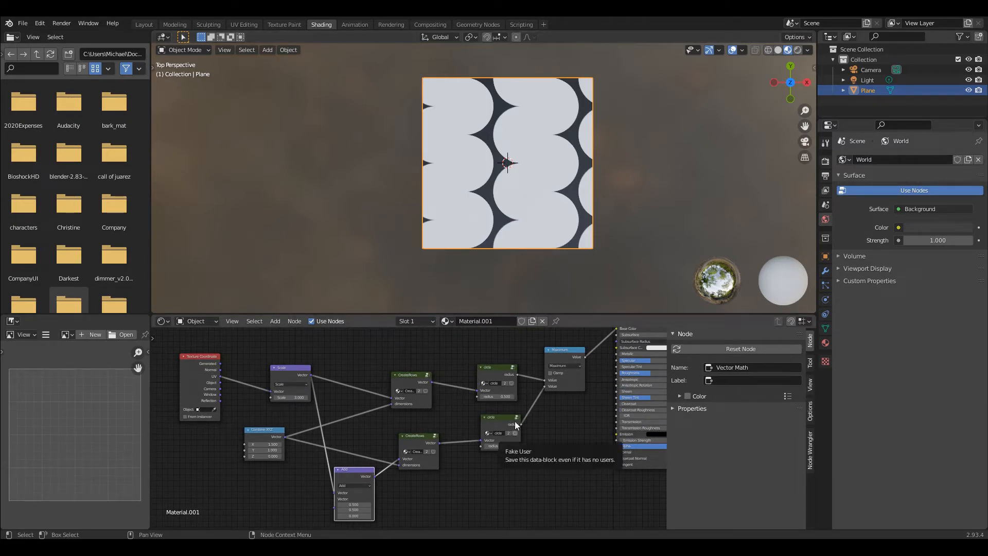
mouse_move(480, 396)
mouse_down()
mouse_move(468, 397)
mouse_move(480, 408)
mouse_up()
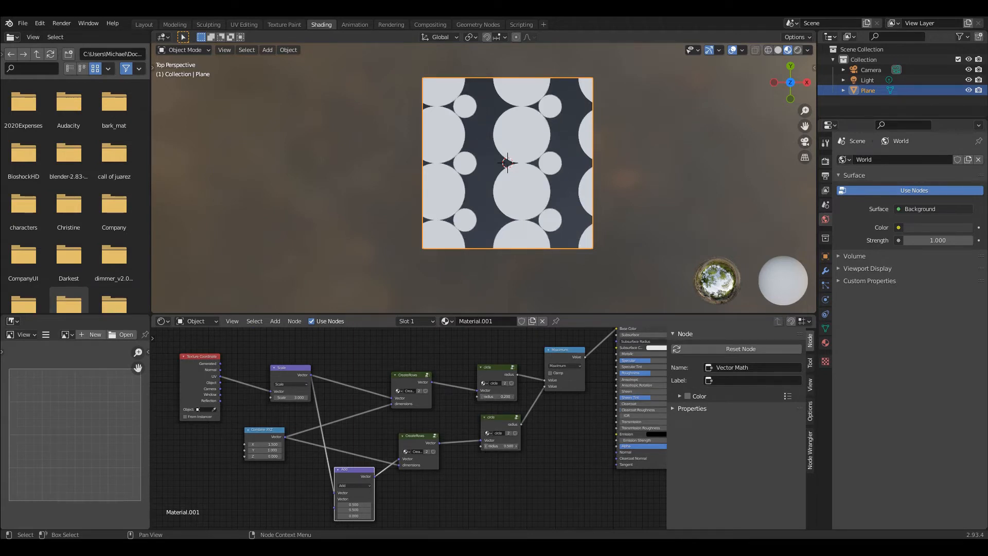
drag(485, 446, 486, 445)
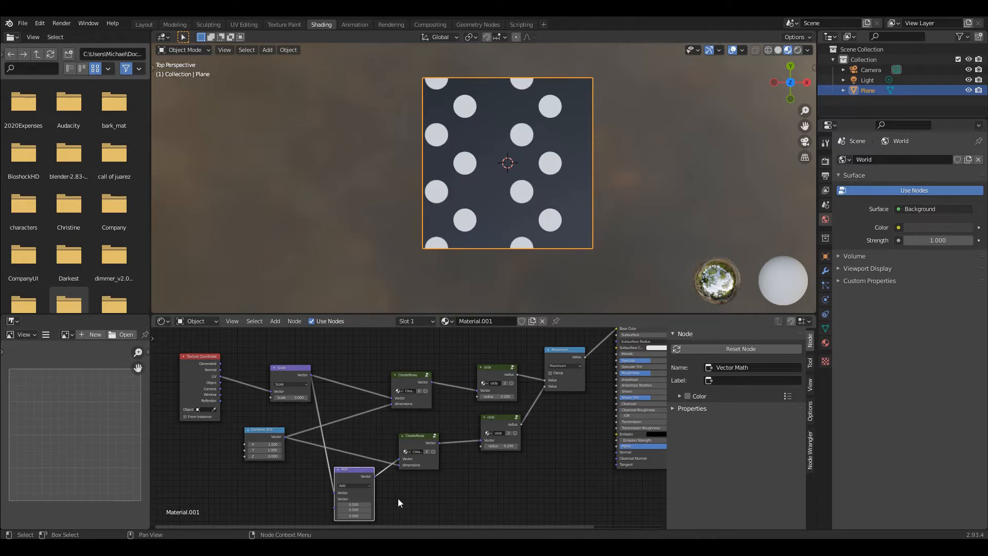
Step: Set the Combine XYZ node's X dimension to 1
click(273, 443)
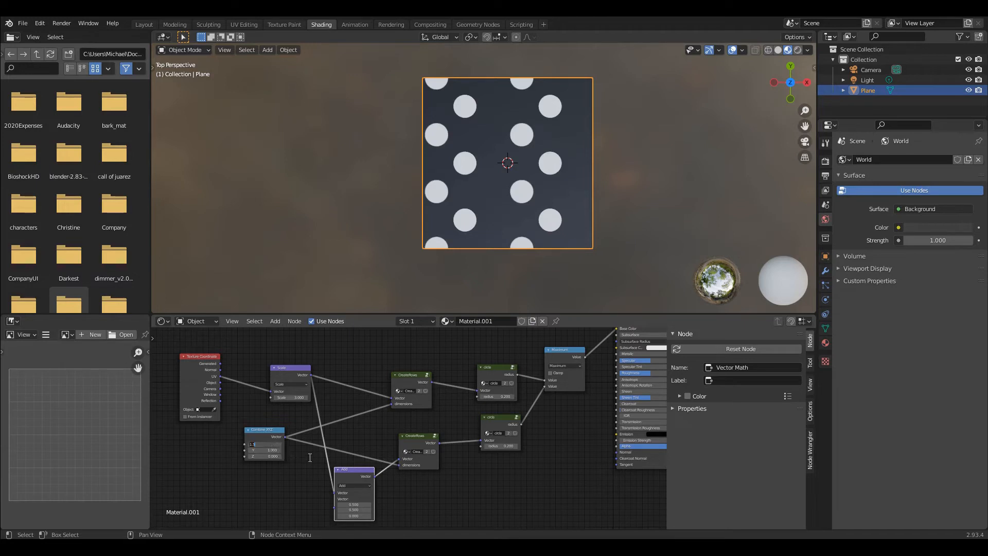
text(1)
key(Return)
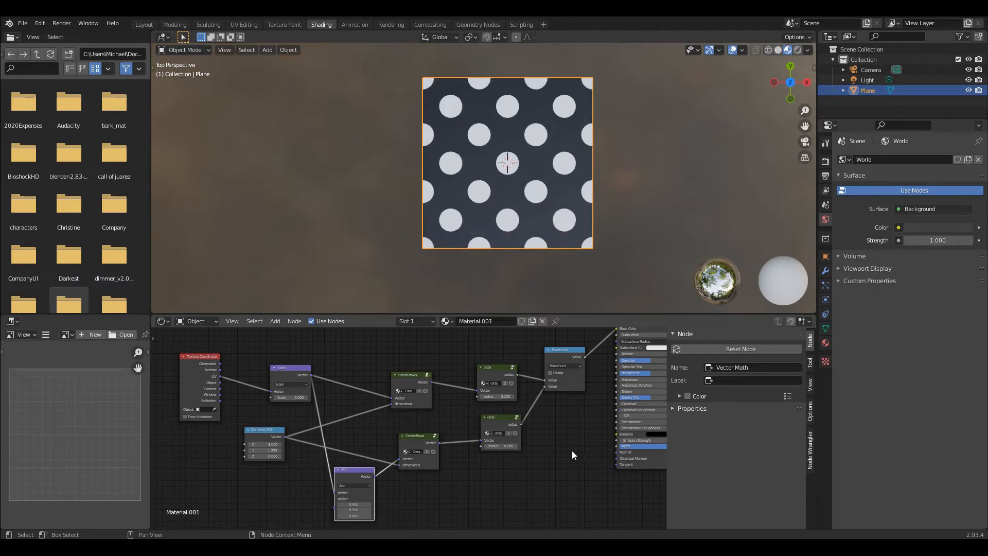
Step: Move the Principled BSDF and Material Output nodes farther from the Maximum node to make room in the node tree
middle_drag(573, 446, 486, 466)
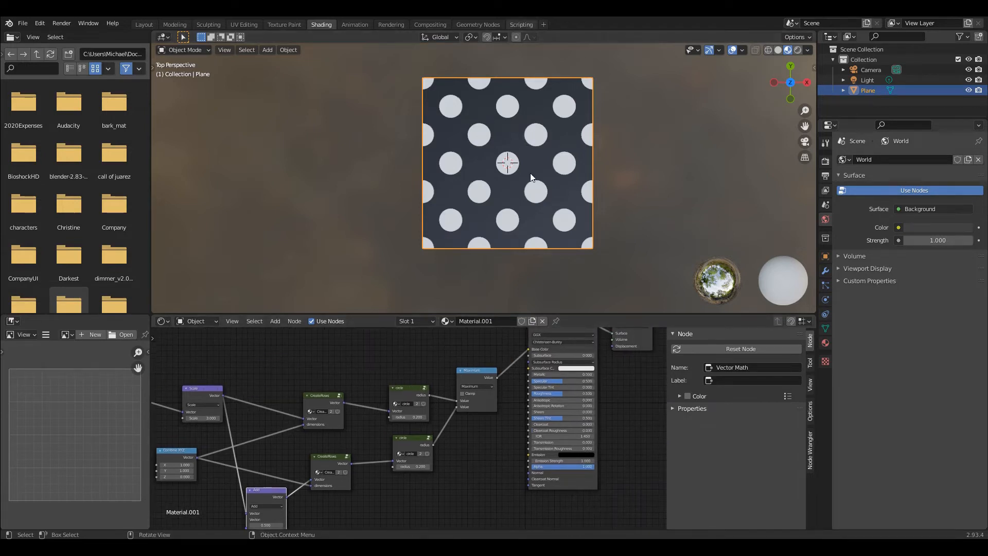
drag(483, 377, 493, 402)
key(Home)
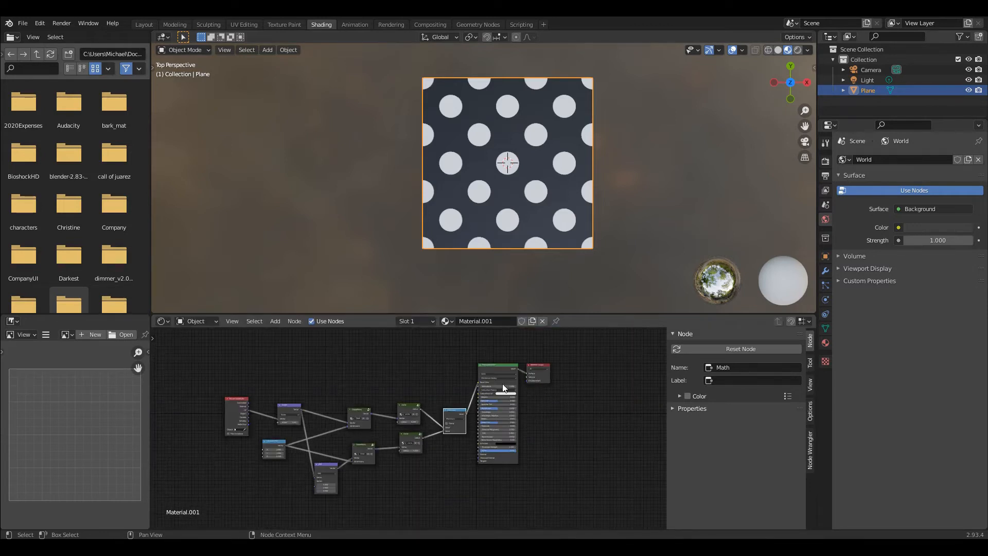
drag(497, 365, 542, 370)
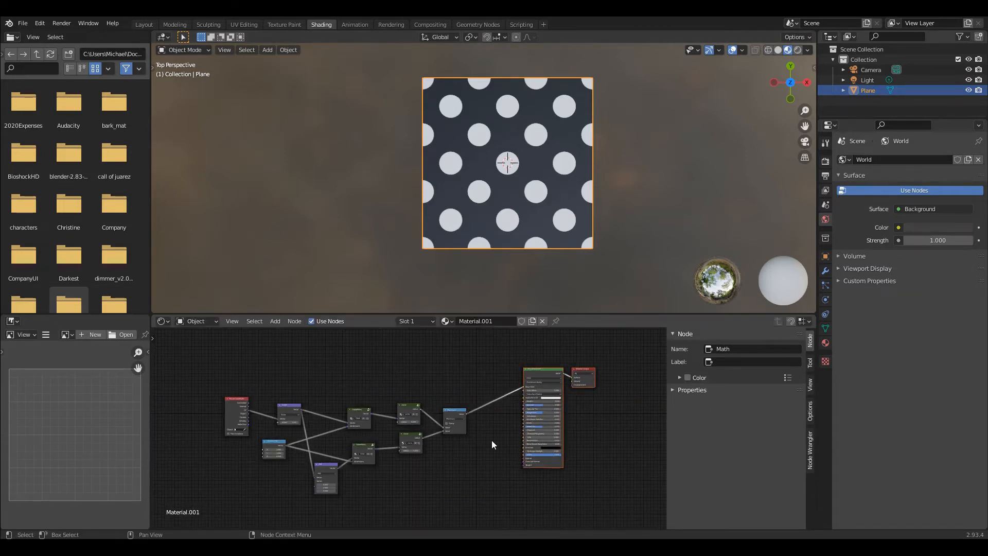
scroll(492, 440, up, 3)
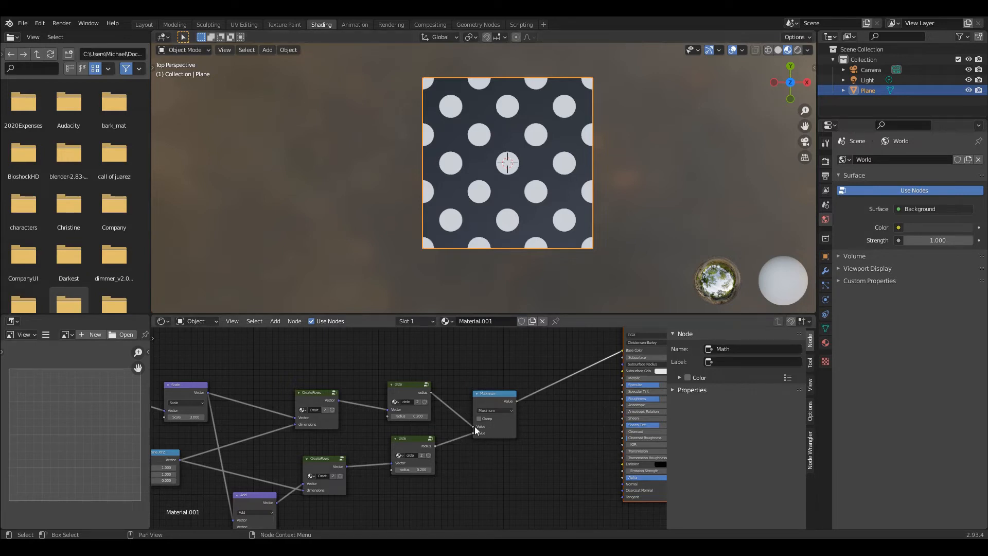
Step: Delete the Maximum math node that combines the two circle groups
drag(489, 397, 516, 398)
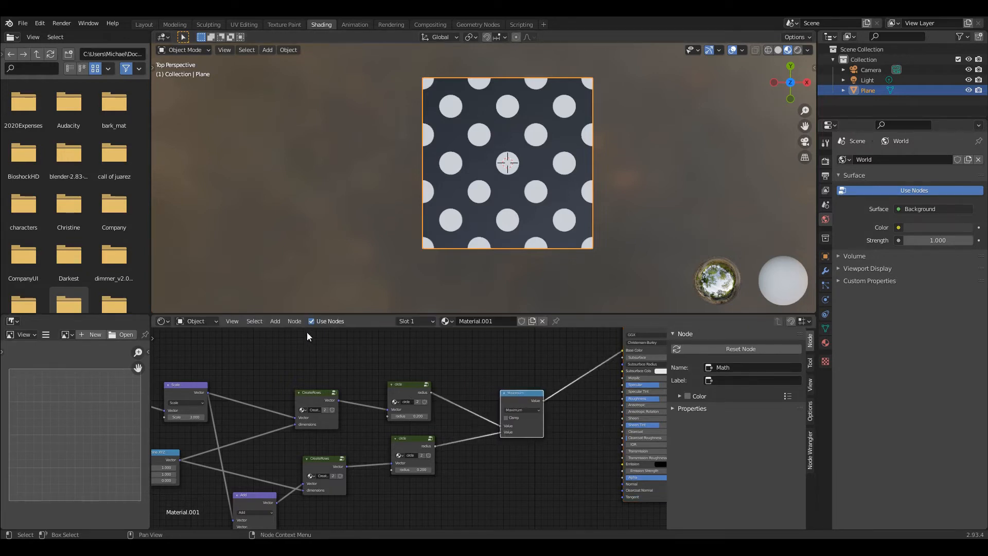
right_click(520, 397)
right_click(526, 393)
click(470, 410)
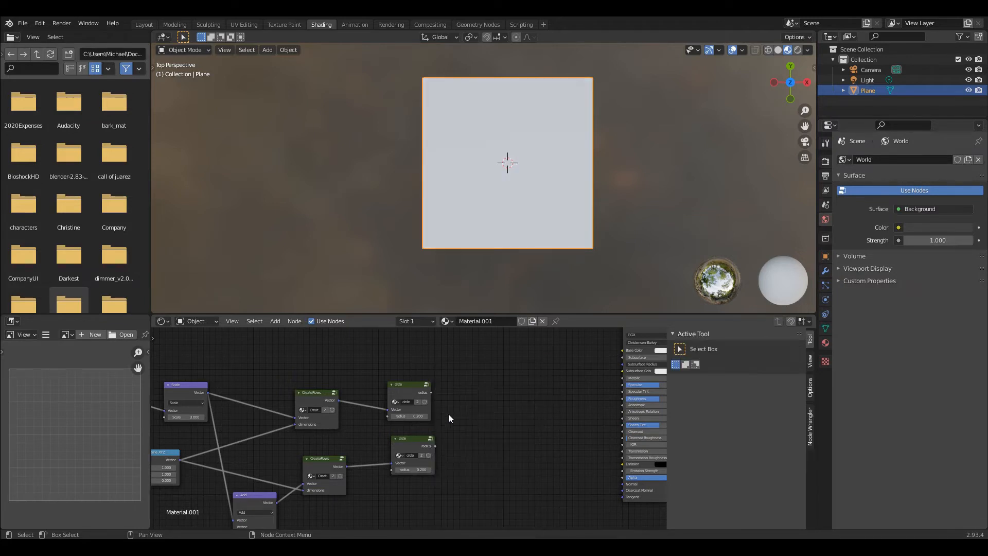
Step: Add a MixRGB node and link the first circle group's output to Color1 and the second's to Color2
click(274, 324)
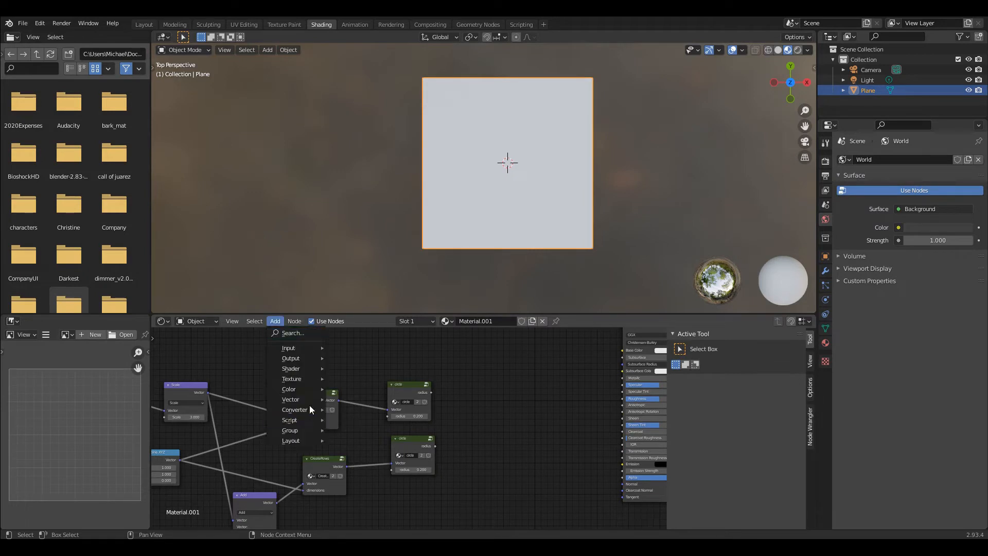
mouse_move(301, 390)
mouse_move(300, 409)
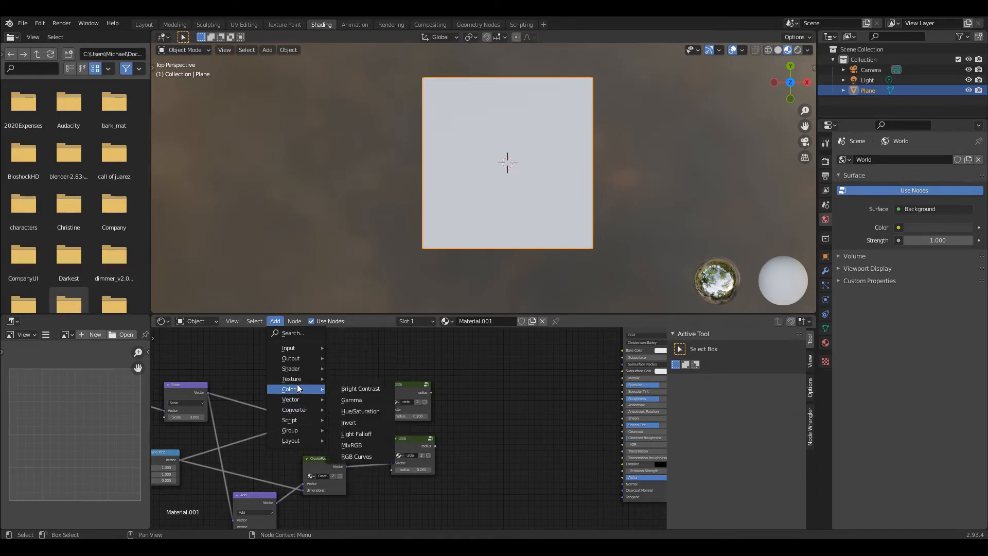
click(351, 445)
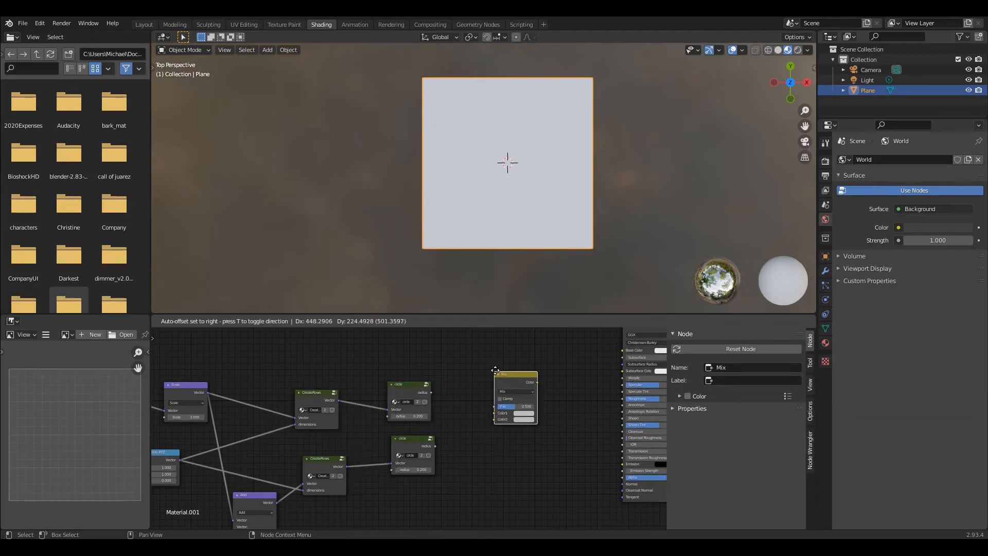
drag(430, 392, 495, 411)
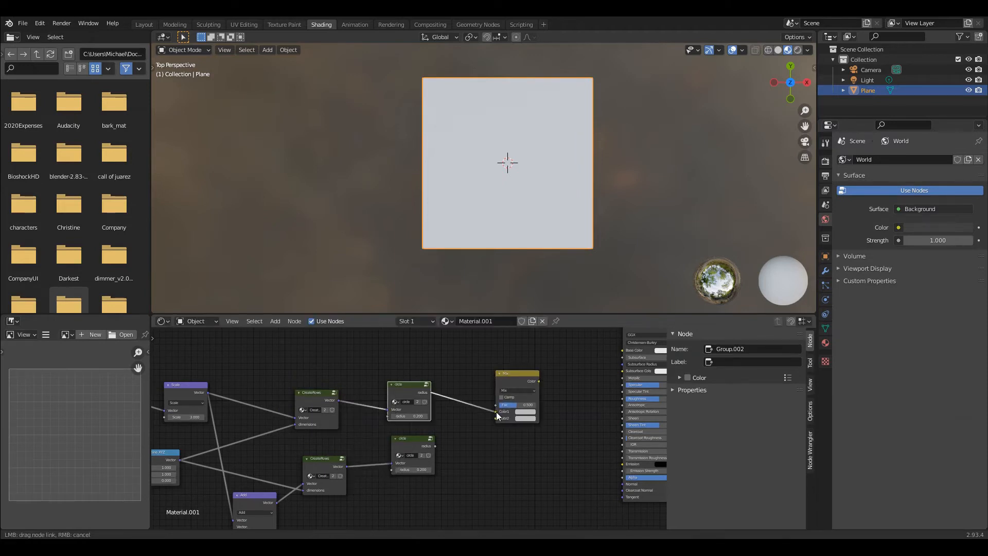
drag(433, 446, 495, 417)
Step: Set the Mix node to Lighten with a factor of 1 and link its Color output to the shader's Base Color
click(520, 391)
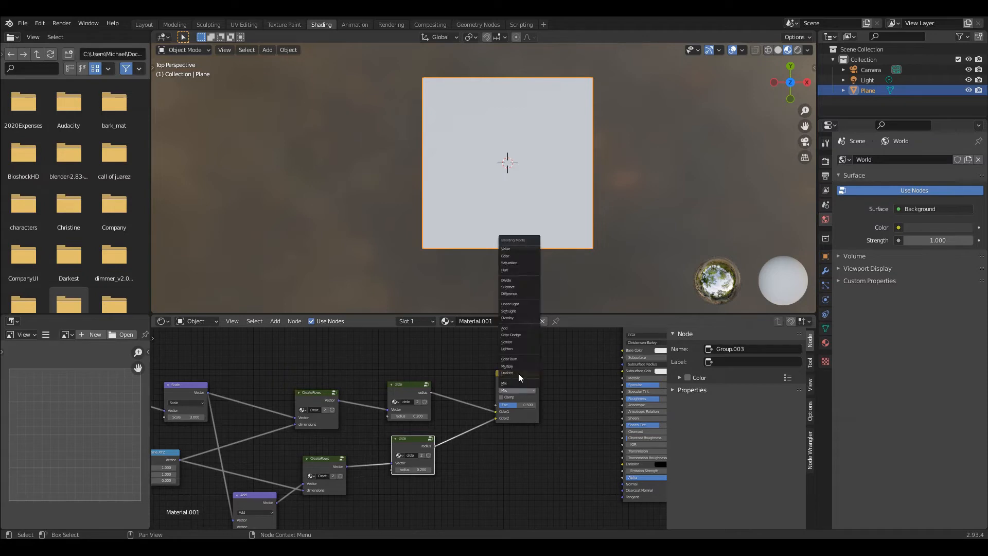
click(519, 349)
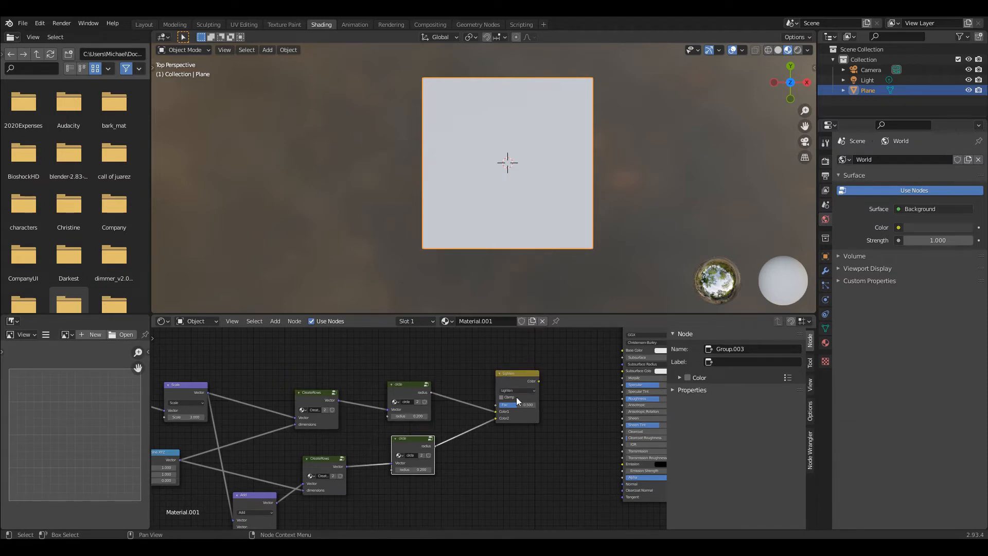
drag(516, 406, 535, 406)
drag(539, 381, 622, 350)
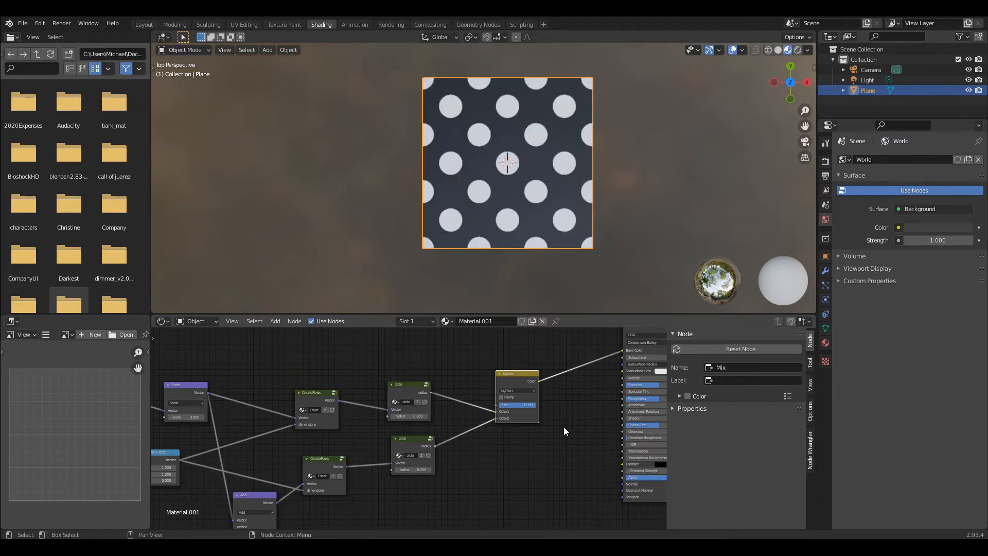
click(499, 373)
drag(504, 373, 522, 390)
click(523, 390)
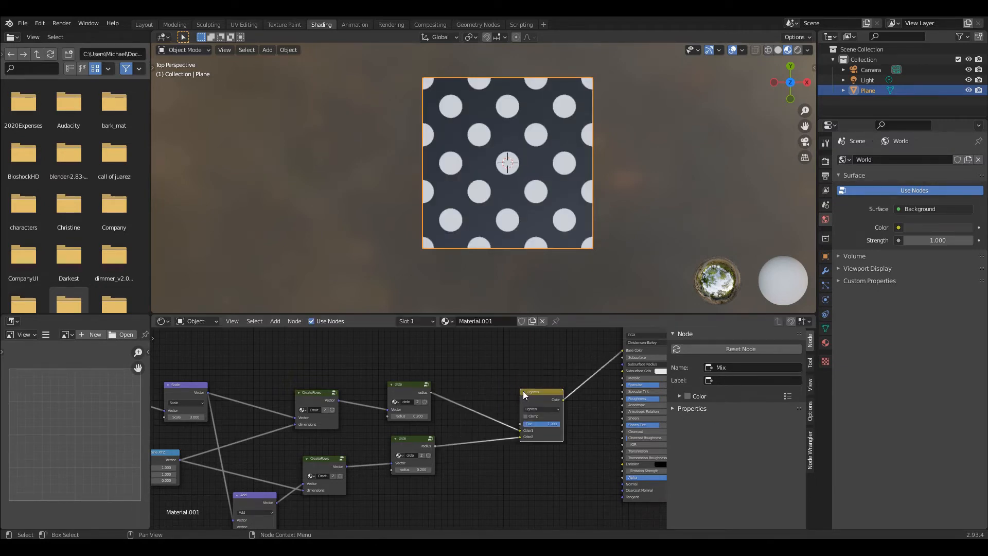
Step: Insert another MixRGB node between the first circle group and the Lighten node's Color1, then detach the circle output from it
click(276, 321)
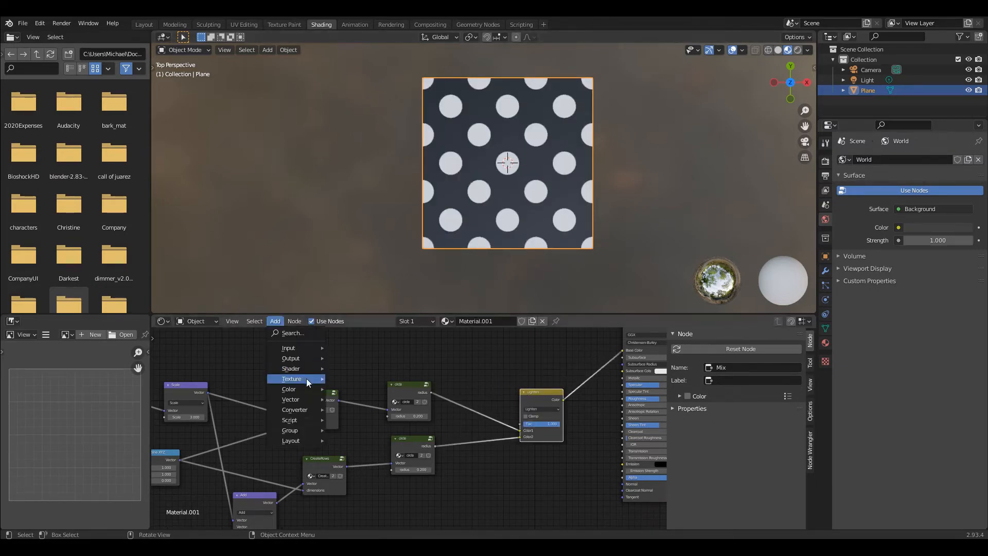
mouse_move(305, 388)
click(351, 444)
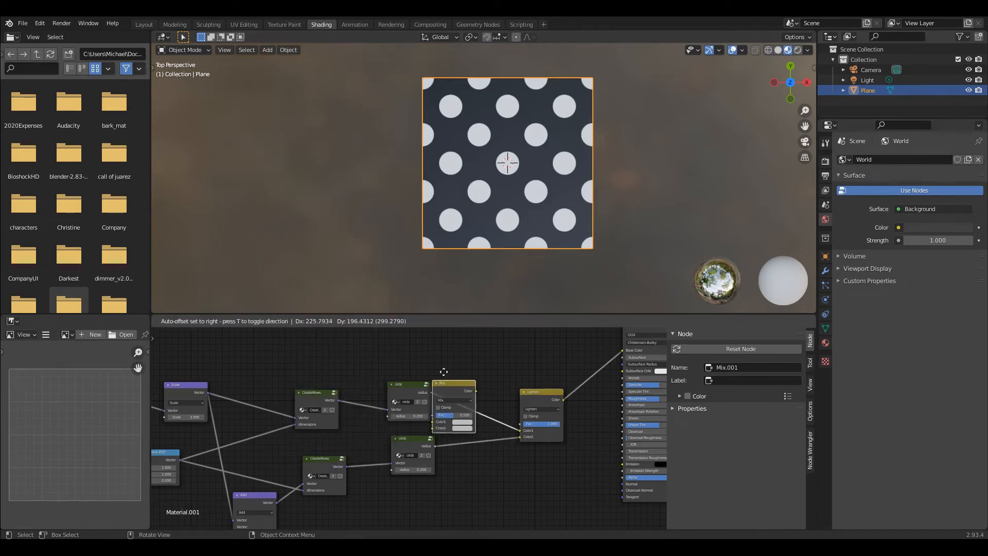
click(446, 406)
mouse_move(461, 408)
mouse_down()
mouse_move(446, 393)
mouse_move(463, 402)
mouse_up()
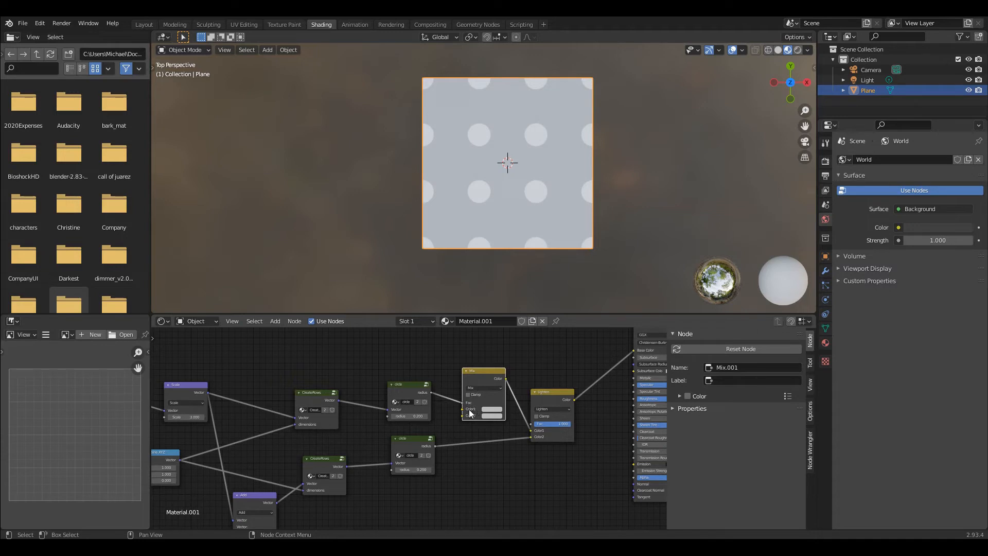
mouse_move(460, 403)
mouse_down()
mouse_move(423, 402)
mouse_move(455, 405)
mouse_up()
Step: Set the new Mix node's Color1 to black, its Color2 to bright red and its factor to 1
click(486, 410)
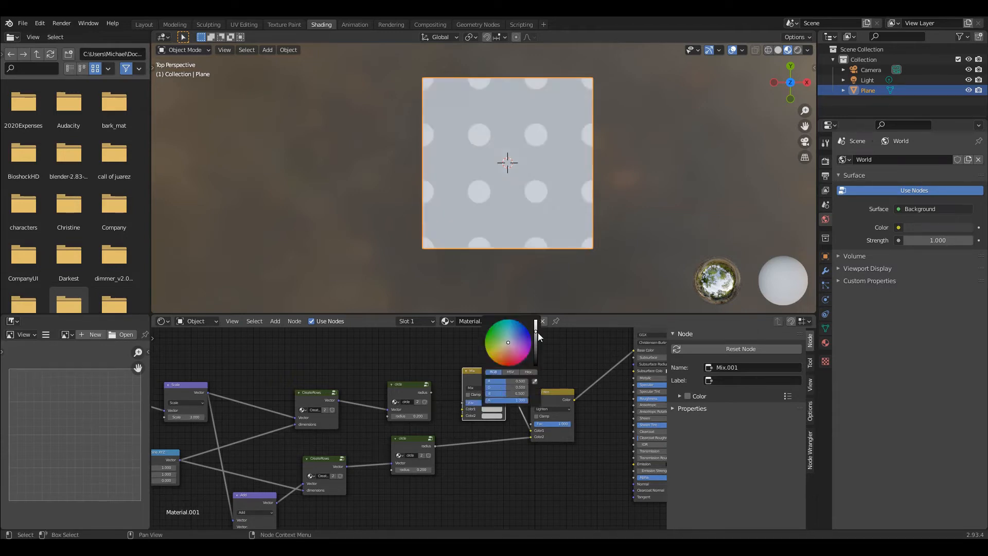
mouse_move(536, 333)
mouse_down()
mouse_move(536, 366)
mouse_move(508, 371)
mouse_up()
click(541, 375)
click(496, 414)
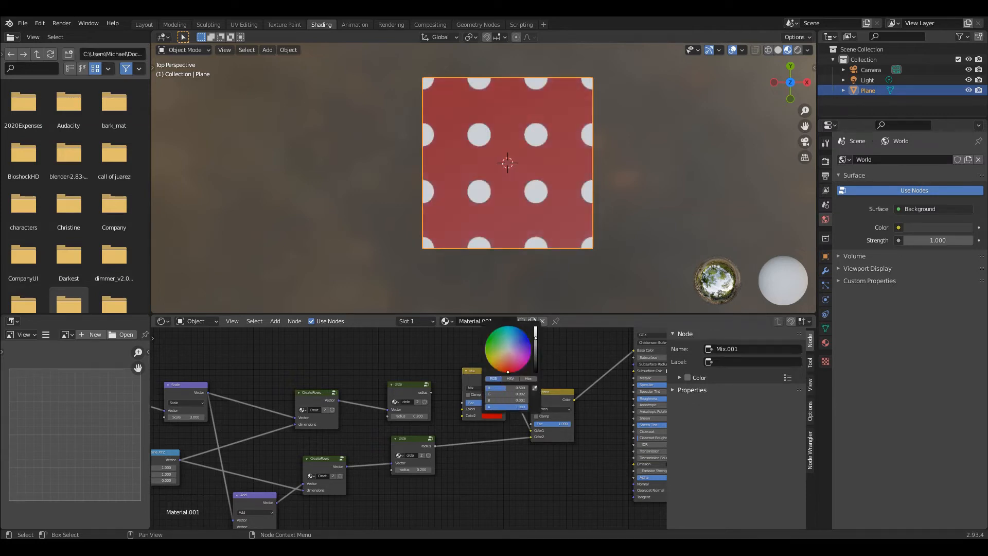
drag(536, 338, 536, 326)
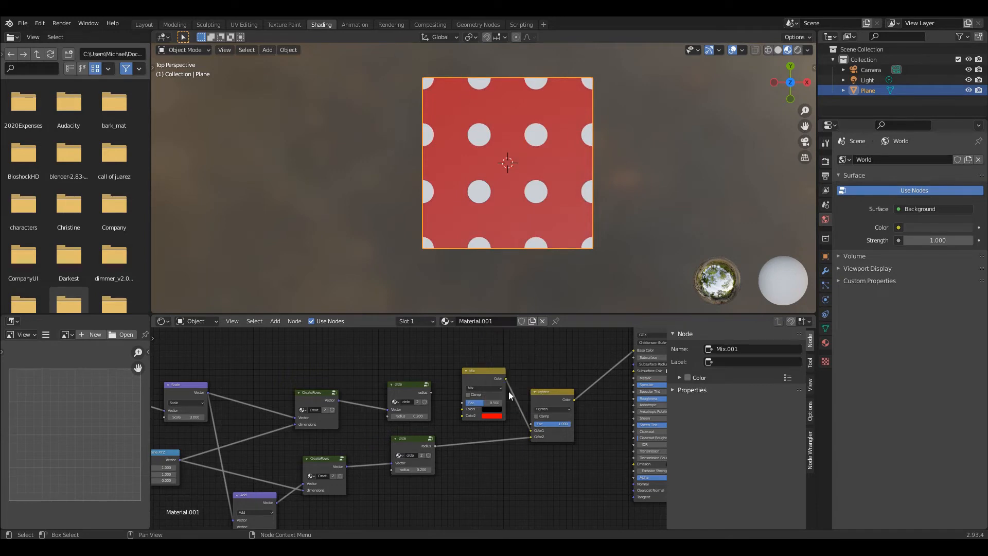
drag(480, 403, 502, 403)
Step: Rename the circle group's output to mask and link the first circle's mask output to the red Mix node's Fac input
click(412, 384)
drag(431, 392, 451, 402)
key(Tab)
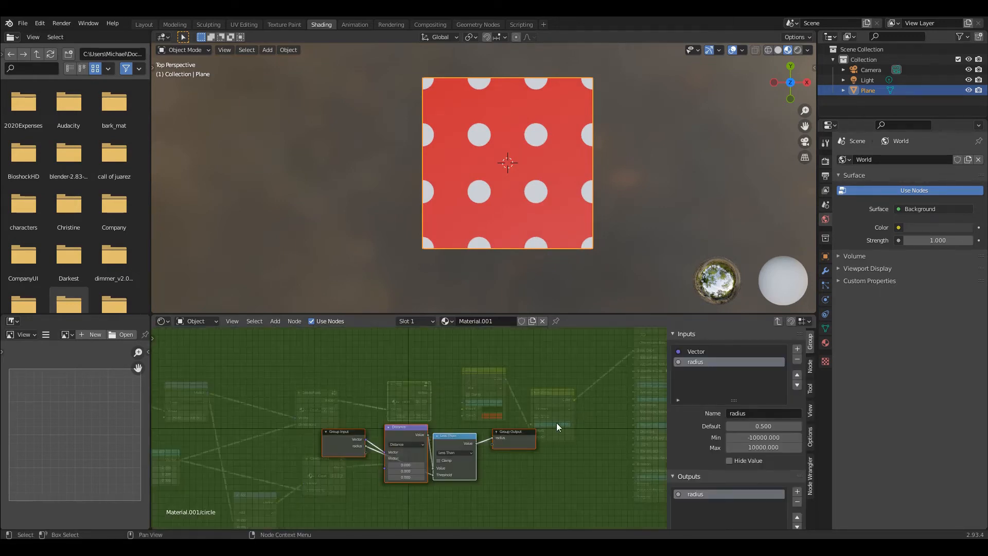
double_click(695, 494)
text(ve)
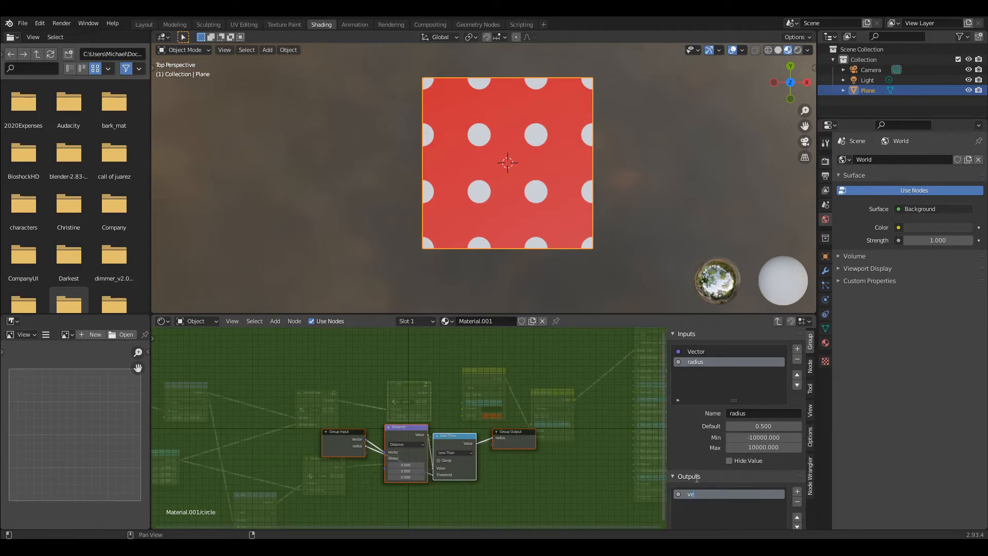
text(ctor)
key(Return)
text(mask)
key(Return)
click(778, 320)
drag(432, 392, 481, 408)
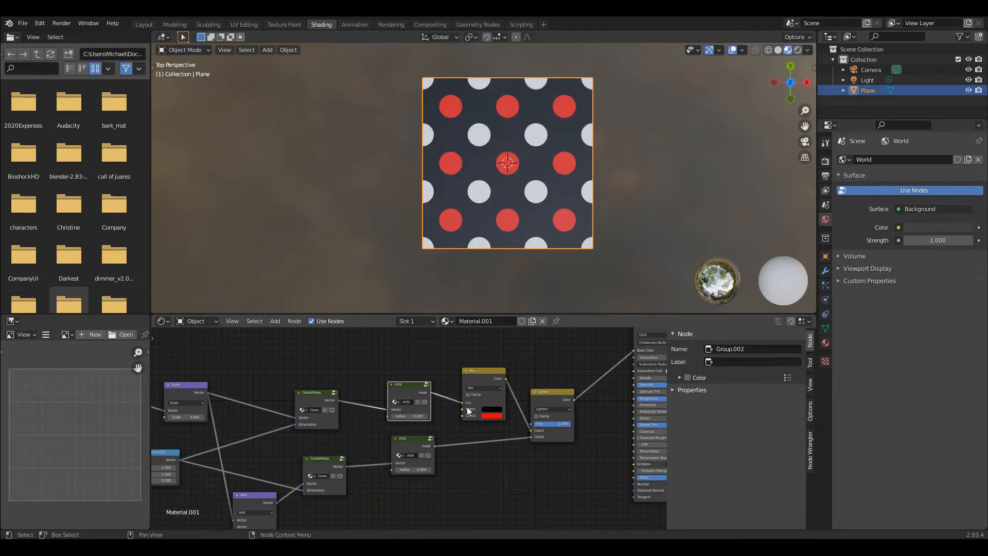
Step: Duplicate the red Mix node between the second circle group and Lighten's Color2, link mask to its Fac, and set its Color2 to green
click(483, 381)
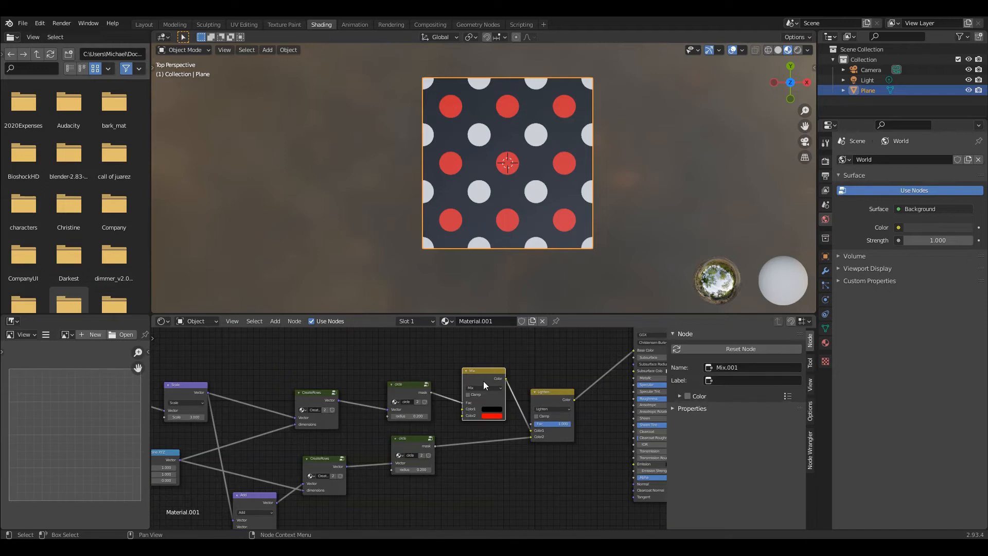
key(shift+d)
click(485, 452)
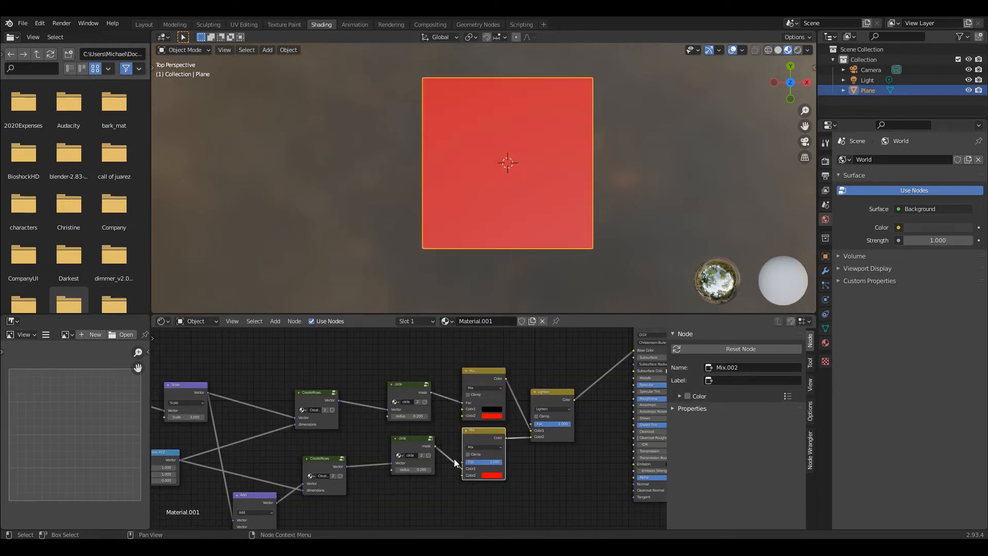
drag(462, 468, 463, 461)
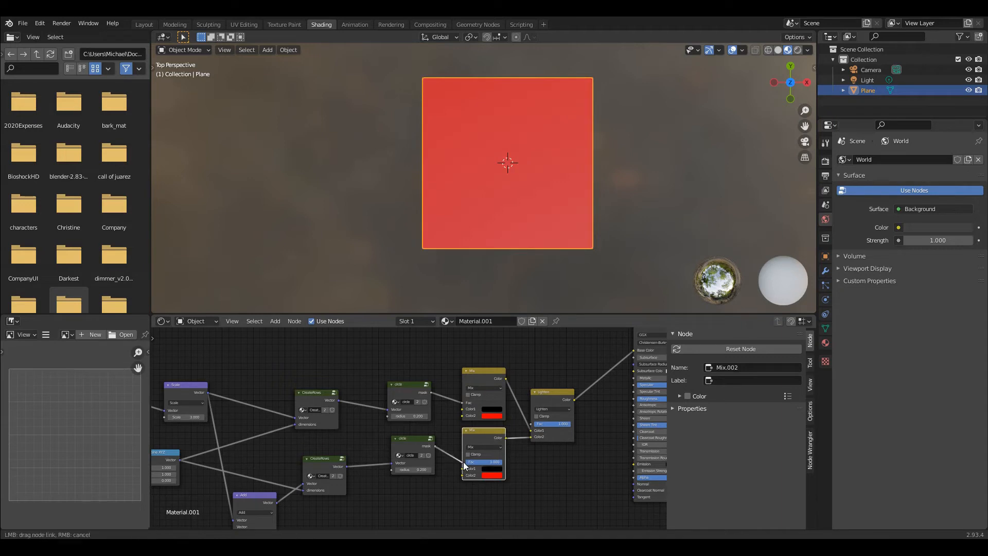
click(492, 475)
drag(507, 428, 486, 401)
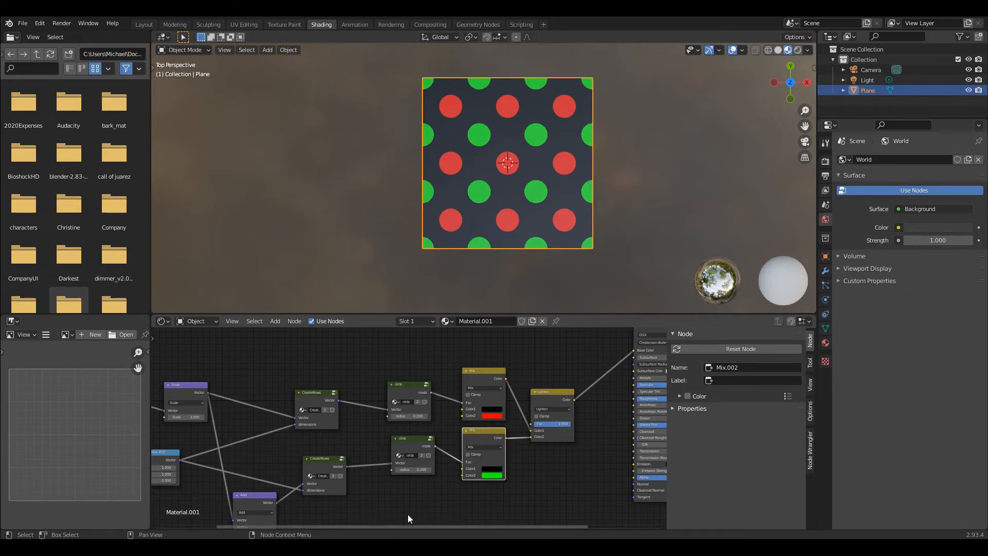
Step: Set the radius of both circle groups to 0.3
middle_drag(384, 515, 404, 474)
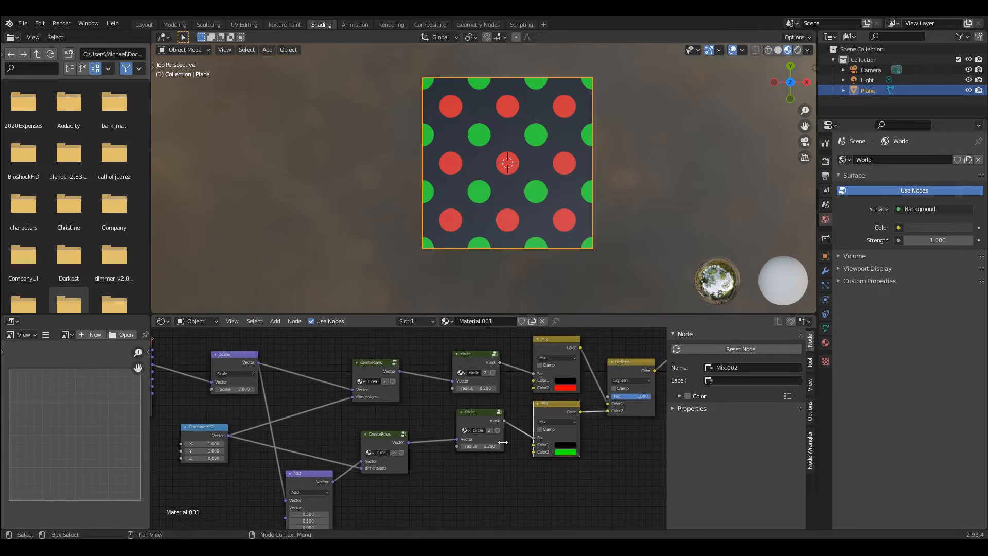
click(499, 446)
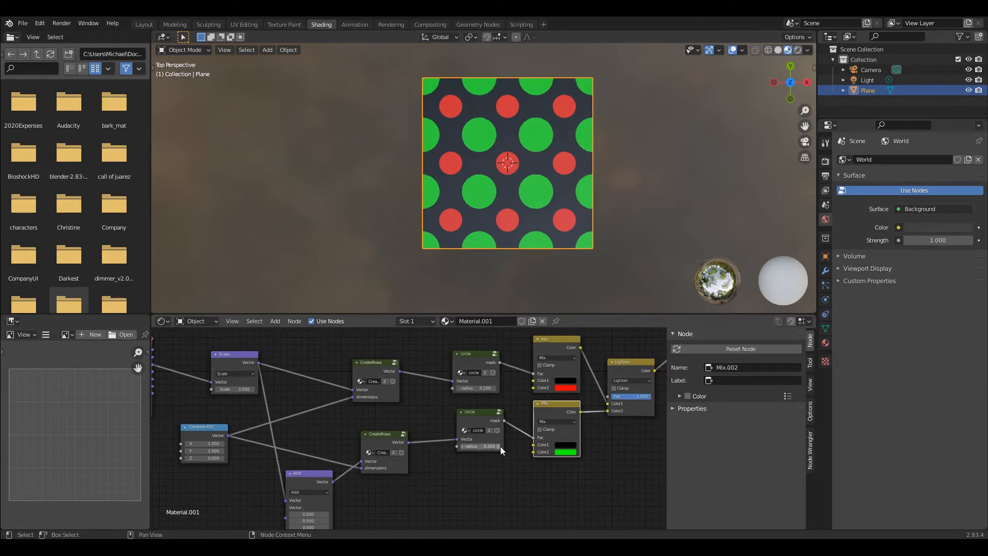
click(494, 389)
Step: Set the Combine XYZ node's Y dimension to 0.8
middle_drag(401, 496, 423, 480)
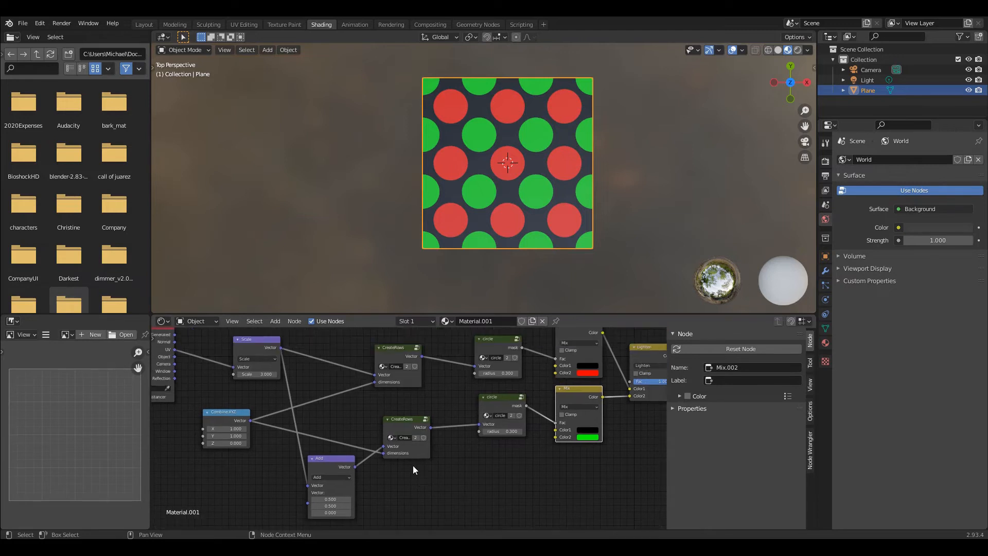
click(221, 436)
text(0.9)
key(Return)
click(208, 436)
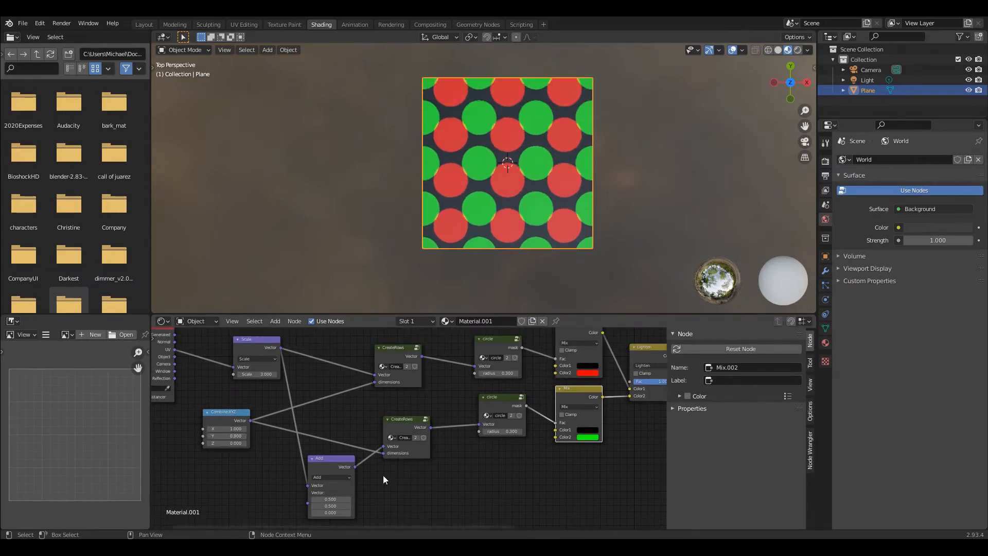
Step: Set the radius of both circle groups to 0.4 and shift the second circle node slightly away from its Mix node
click(520, 431)
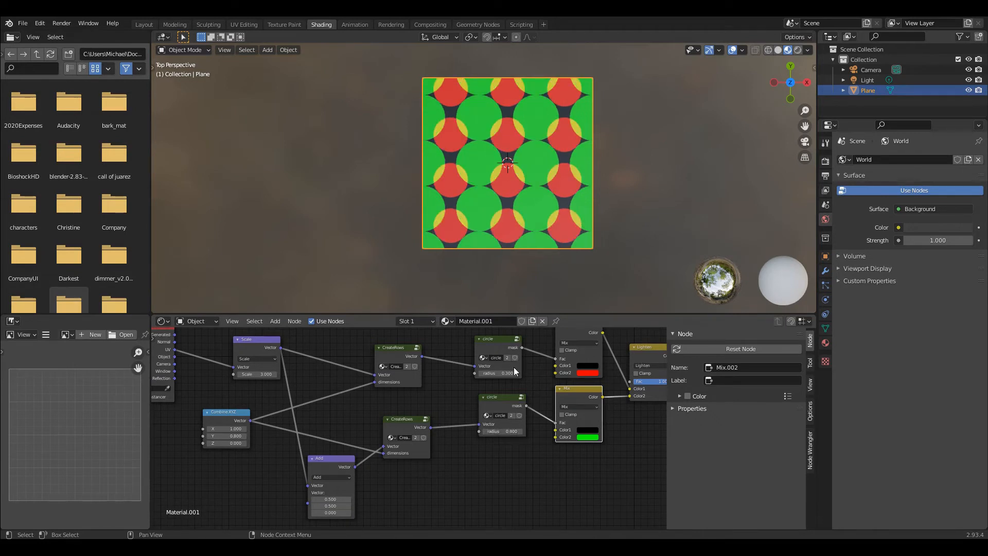
click(517, 373)
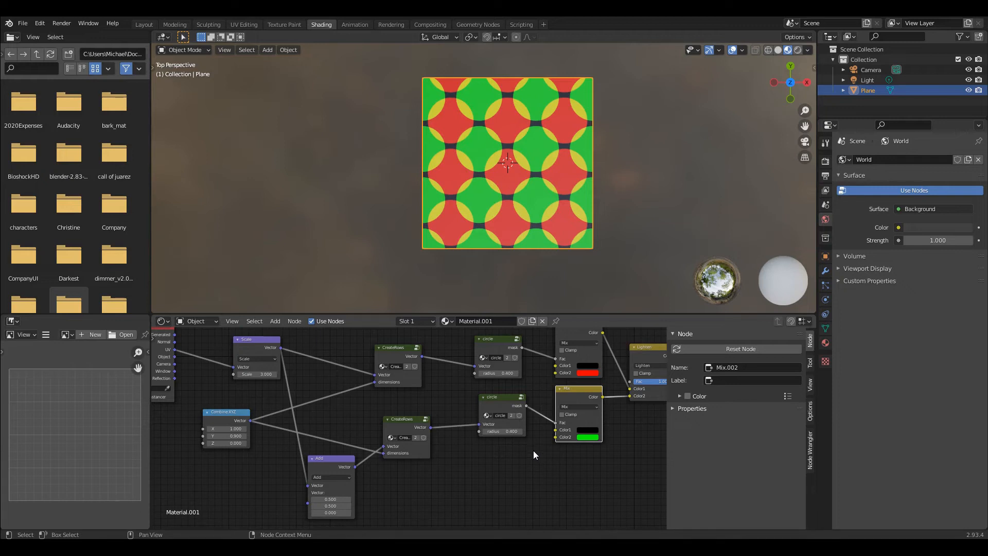
scroll(533, 449, down, 2)
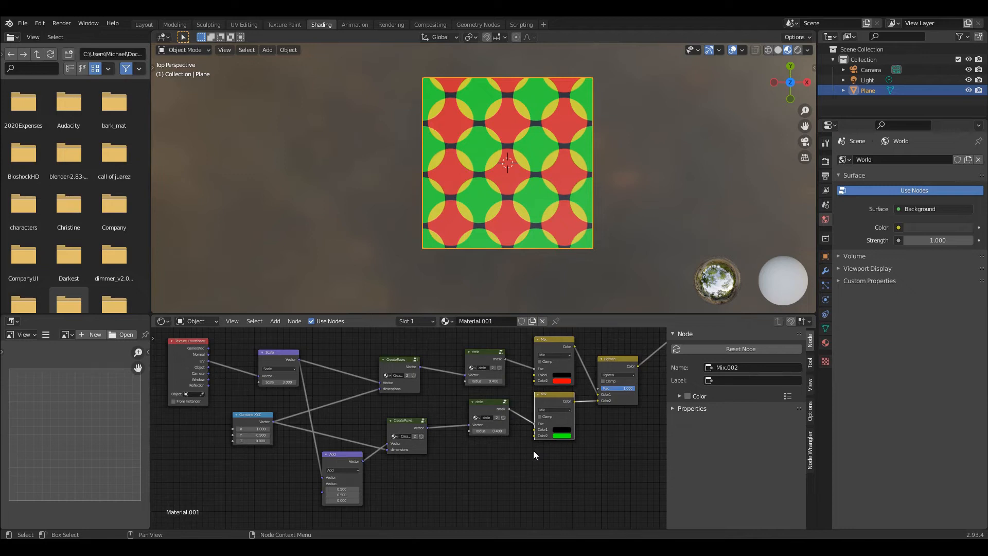
drag(483, 403, 479, 403)
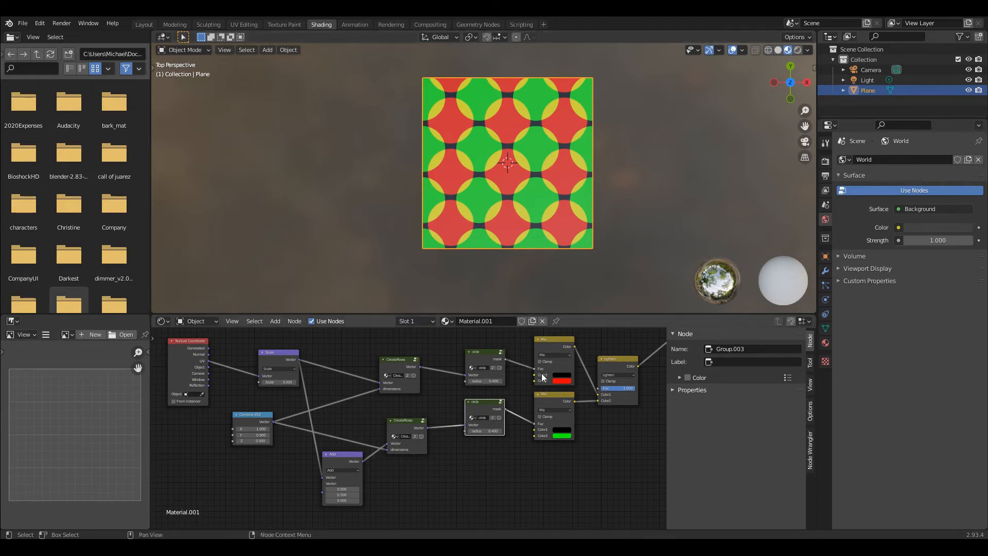
Step: Line up the second CreateRows node beneath the first and open the CreateRows group for editing
drag(404, 421, 396, 410)
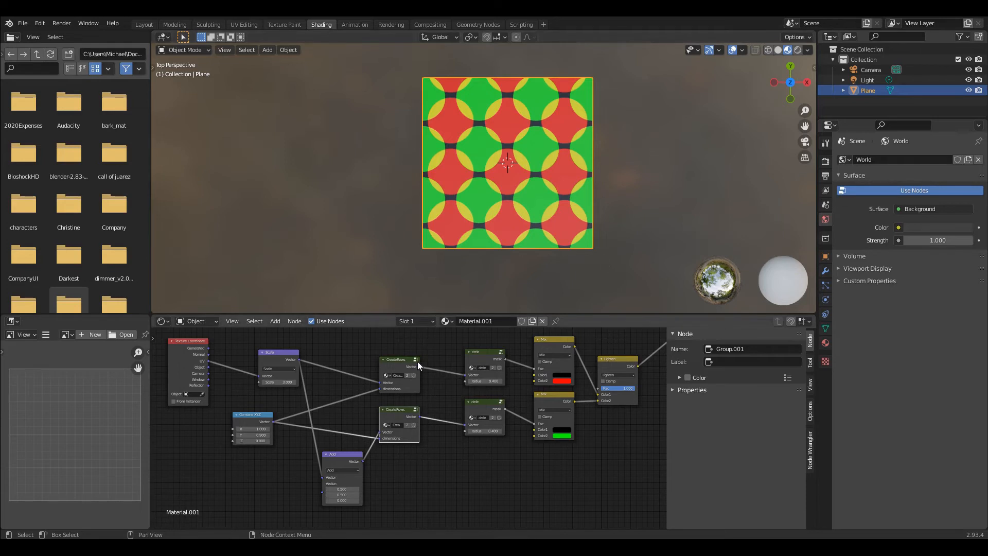
click(399, 365)
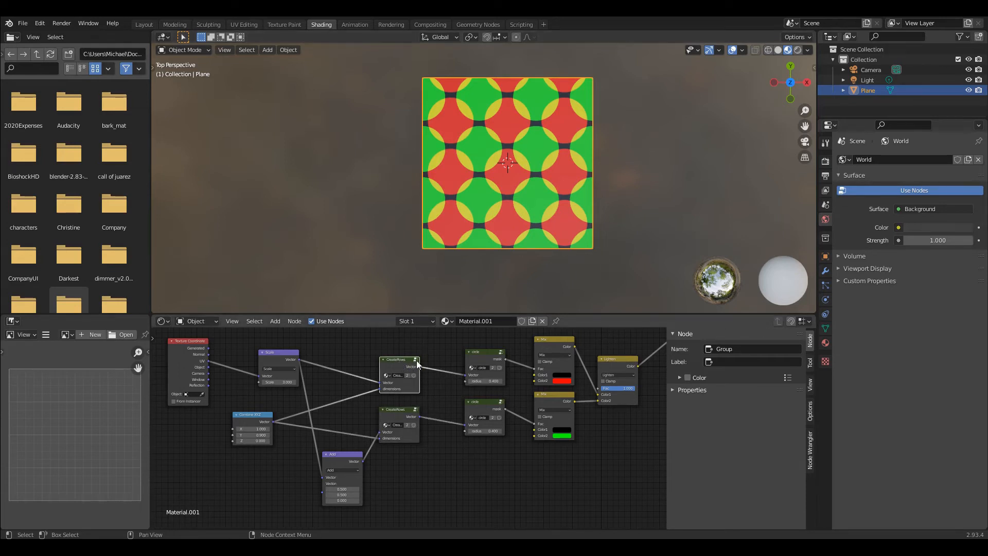
click(416, 360)
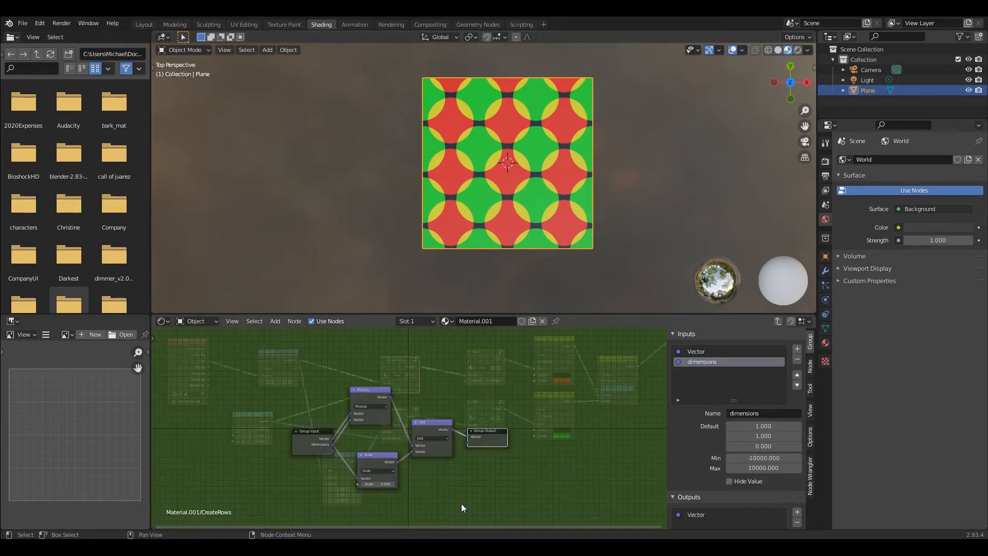
Step: Move the Modulo, Scale and Add nodes away from Group Input and upward, shifting Group Output outward to free space below
scroll(463, 500, up, 1)
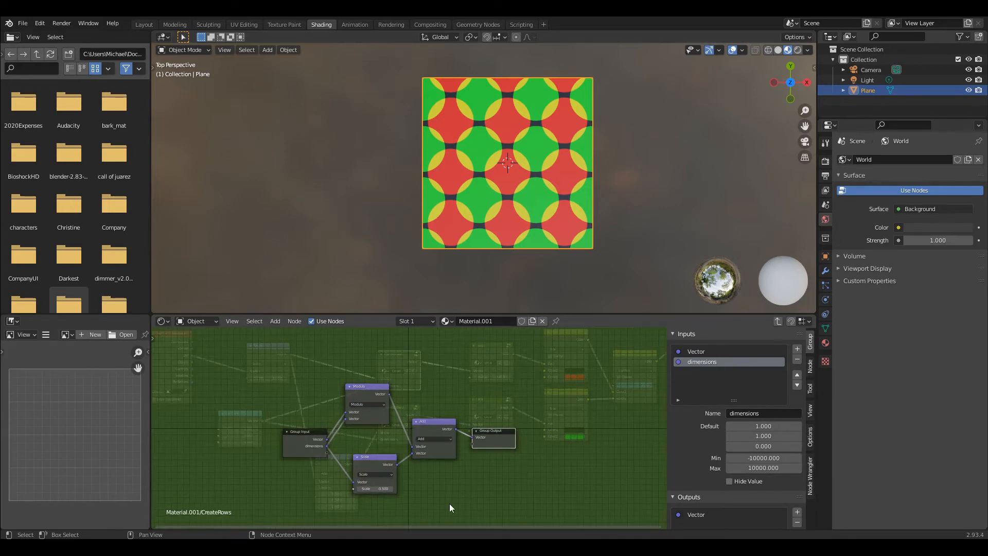
drag(473, 500, 346, 384)
drag(504, 434, 549, 421)
click(523, 422)
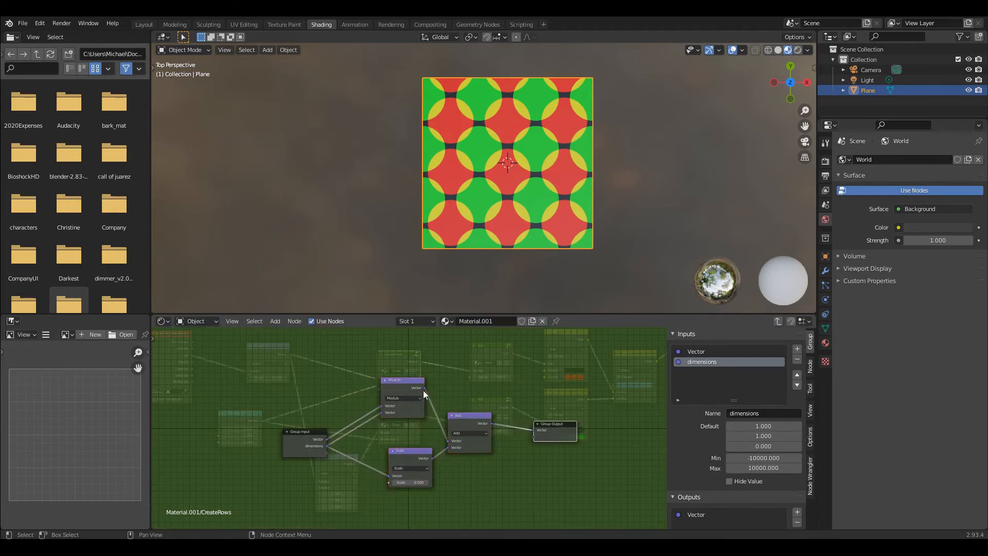
drag(378, 360, 501, 511)
drag(384, 383, 383, 357)
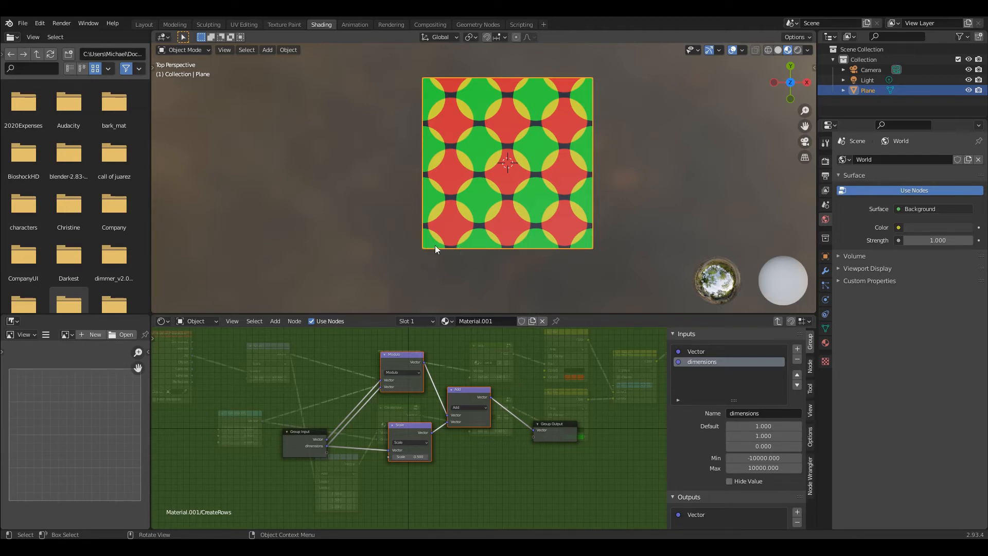
Step: Add a Vector Math node below the Add node inside CreateRows and set its operation to Subtract
click(279, 322)
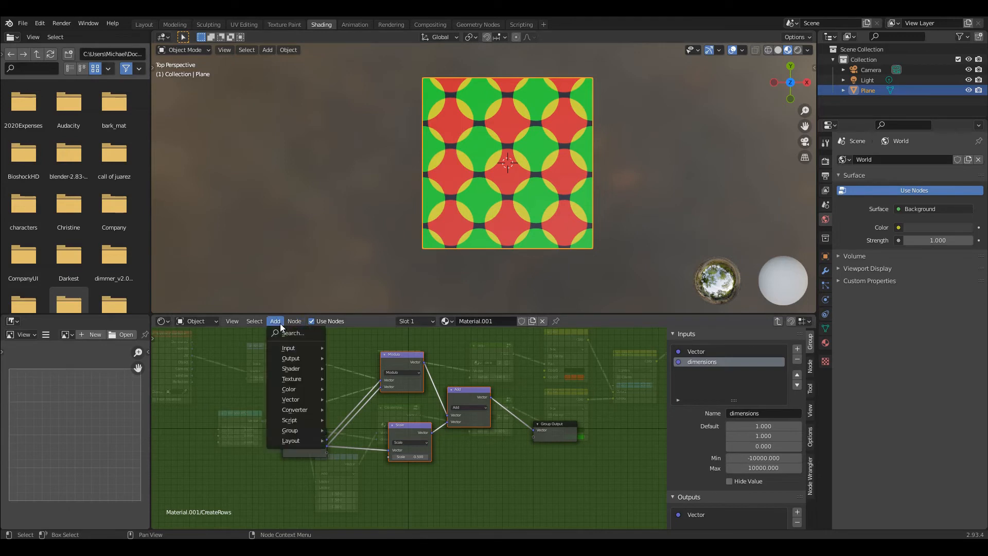
mouse_move(315, 410)
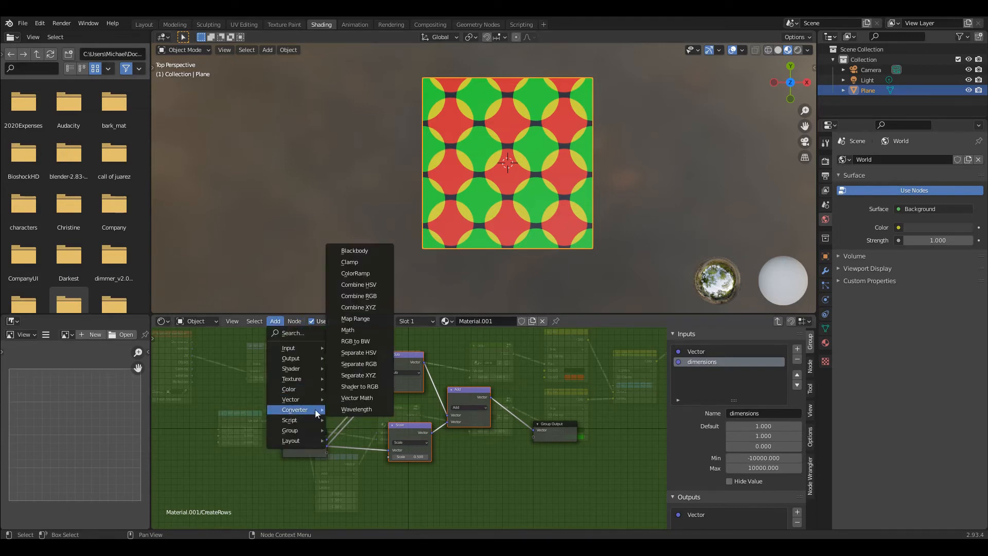
click(352, 398)
click(459, 462)
click(470, 469)
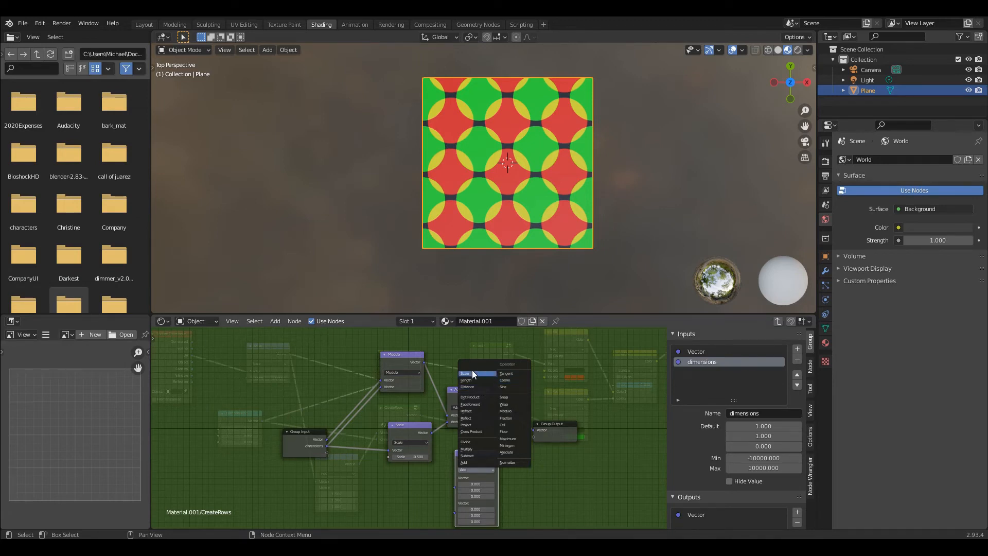
click(476, 456)
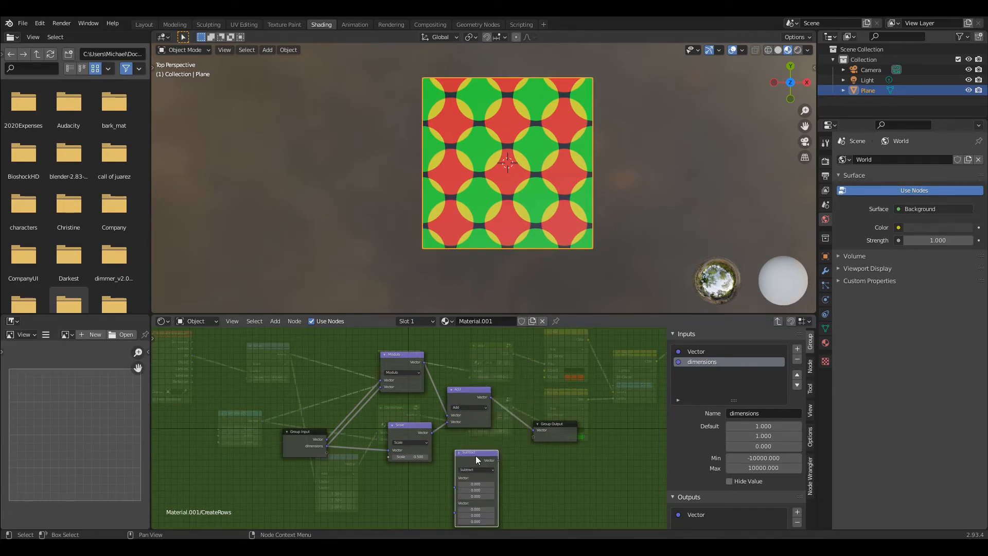
Step: Link Group Input's Vector to the new Subtract node's first input and Modulo's output to its second, and place the node slightly lower
drag(423, 362, 454, 515)
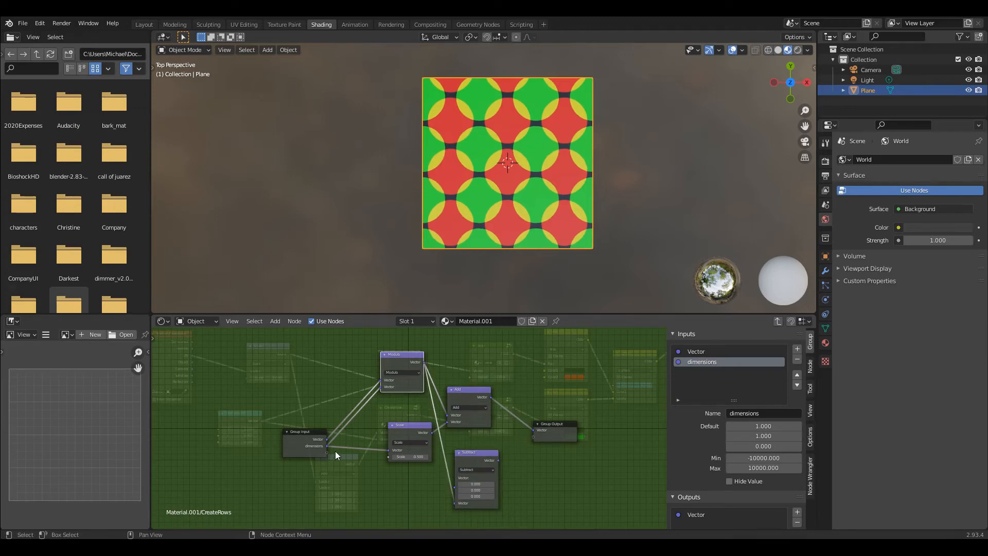
drag(324, 439, 455, 479)
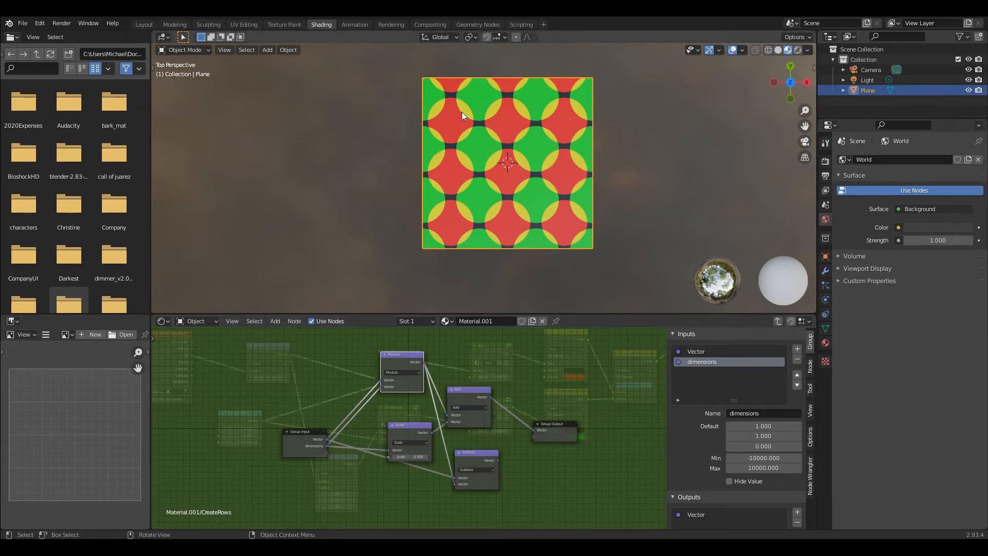
click(486, 455)
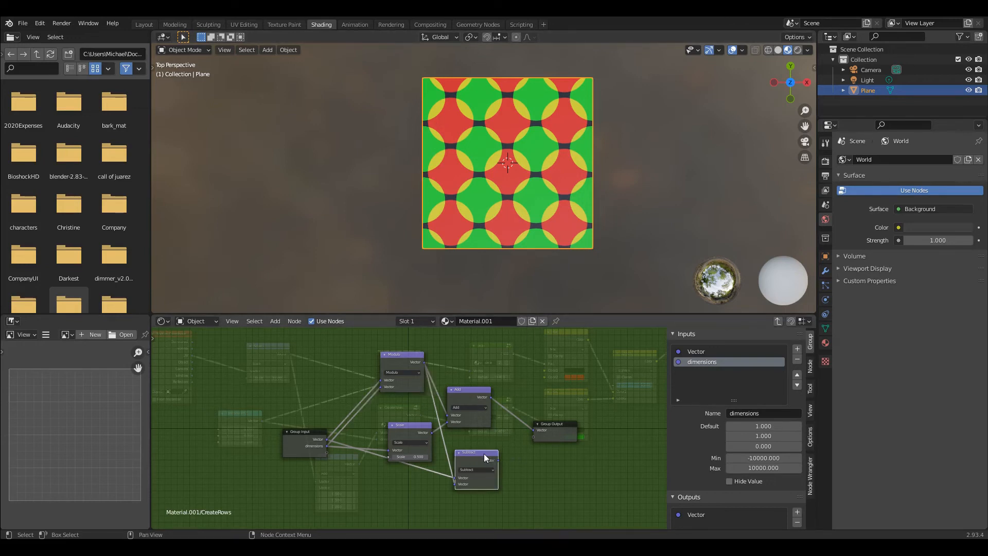
drag(483, 455, 484, 467)
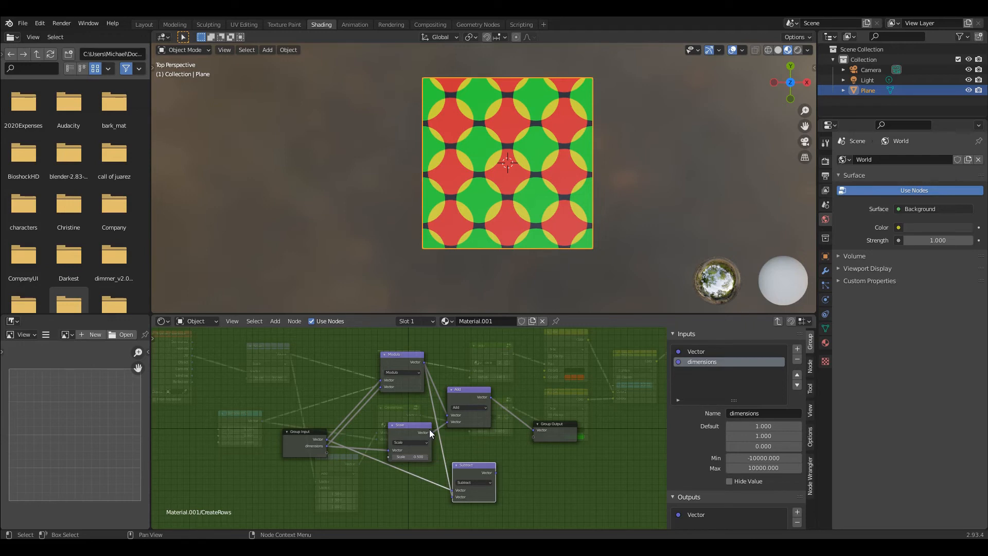
Step: Set the Scale node's factor to 5 inside the CreateRows group
click(419, 456)
text(5)
key(Return)
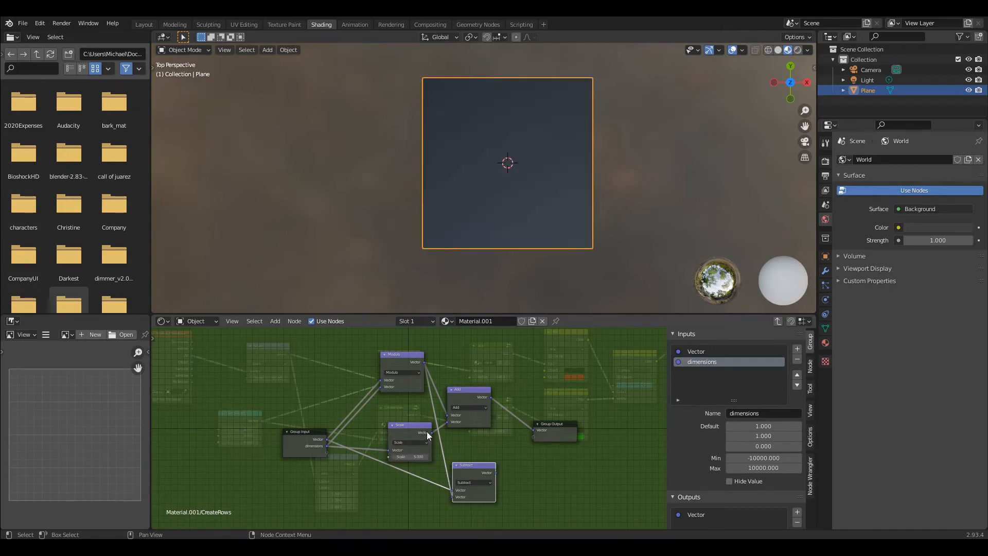
Step: Change the Add node feeding Group Output to Subtract and set the Scale node's factor to 0.5
click(482, 407)
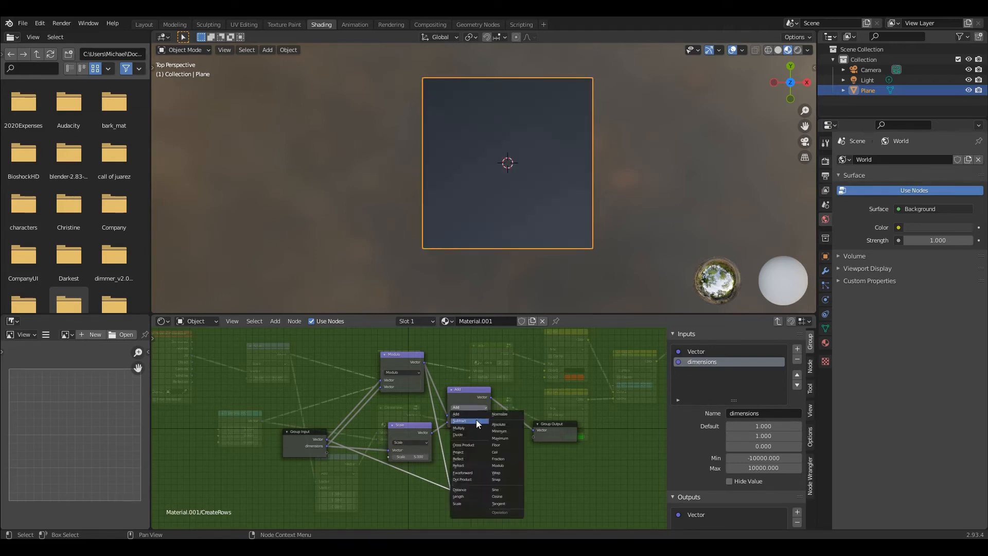
click(476, 419)
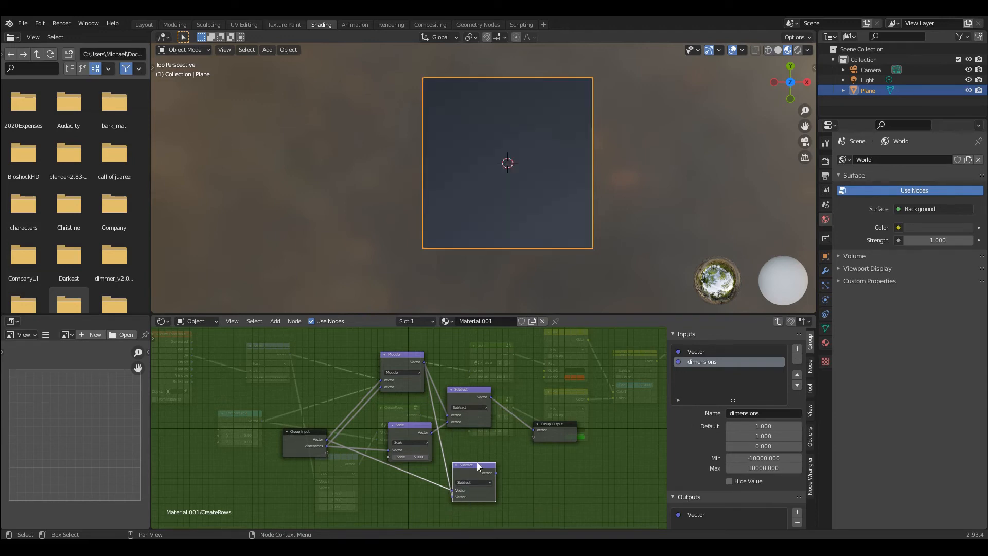
click(417, 456)
text(2)
key(Return)
click(415, 457)
key(Return)
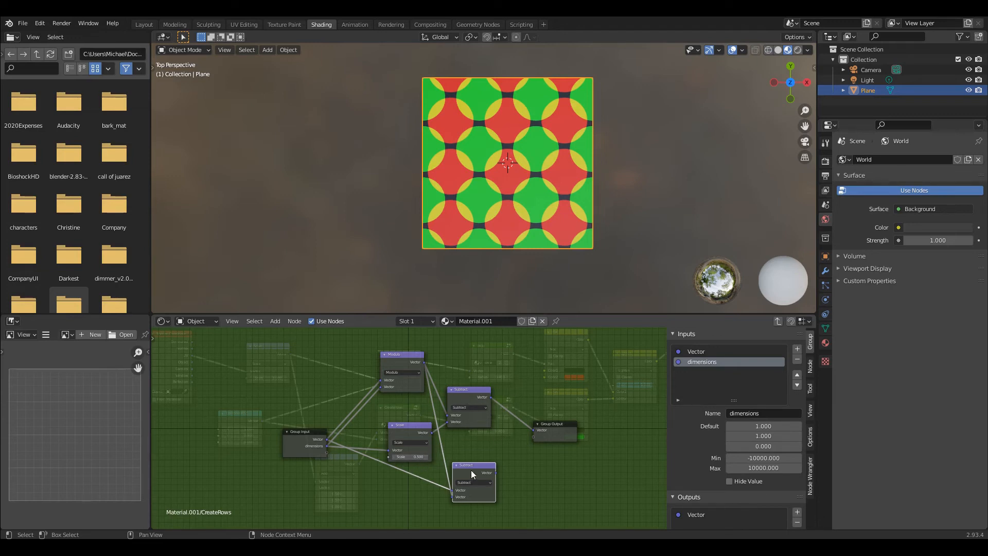
Step: Insert a Vector Math Add node that sums the Scale output and the lower Subtract output, and place Subtract beneath Scale
click(470, 397)
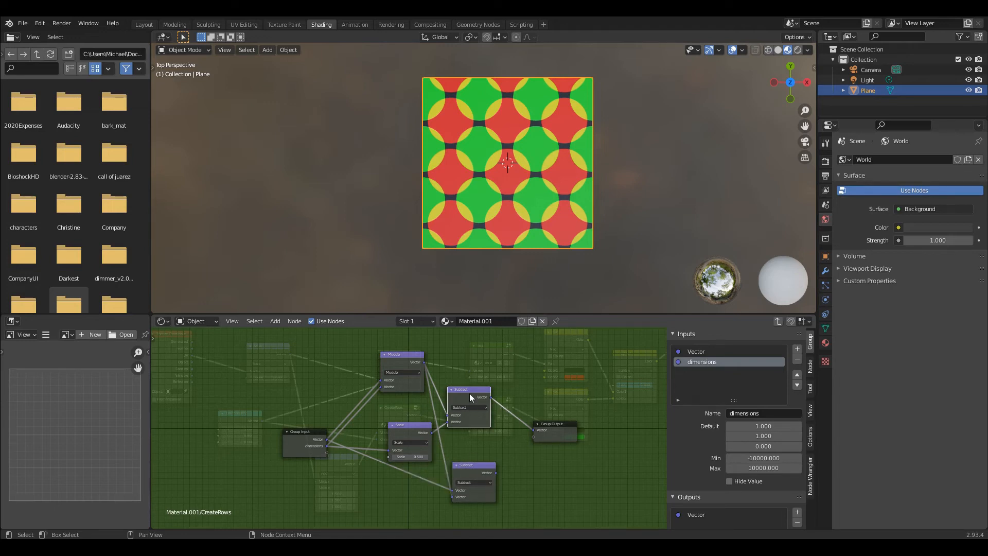
click(275, 320)
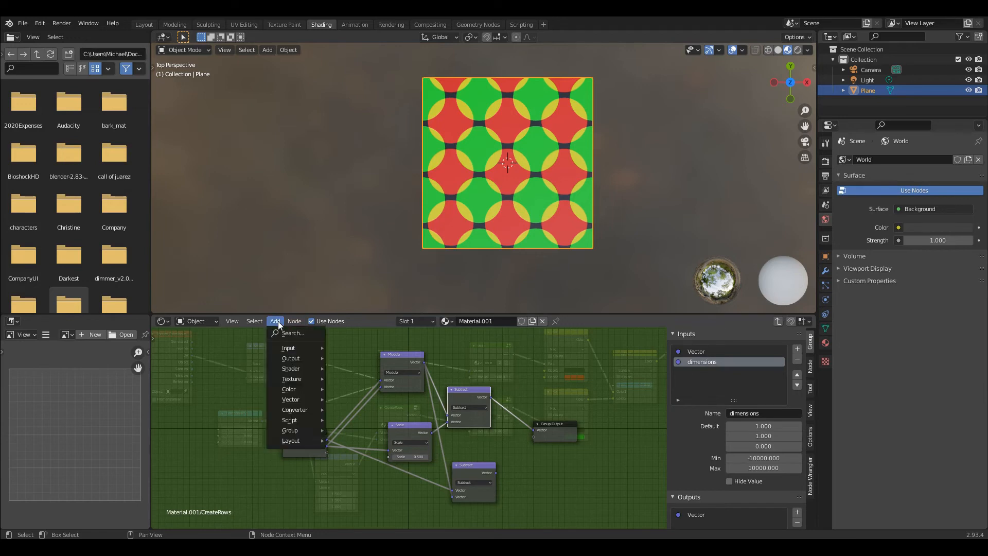
mouse_move(318, 414)
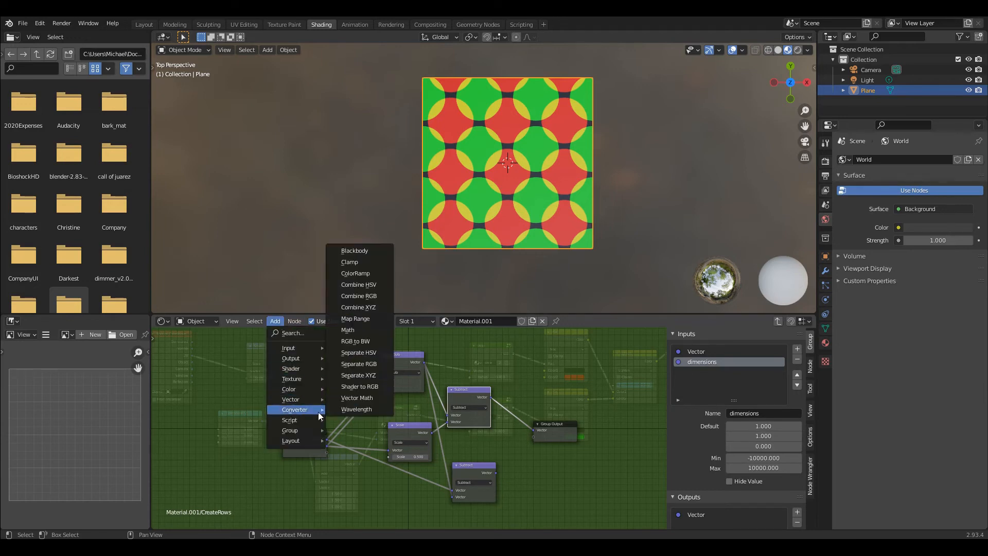
click(360, 396)
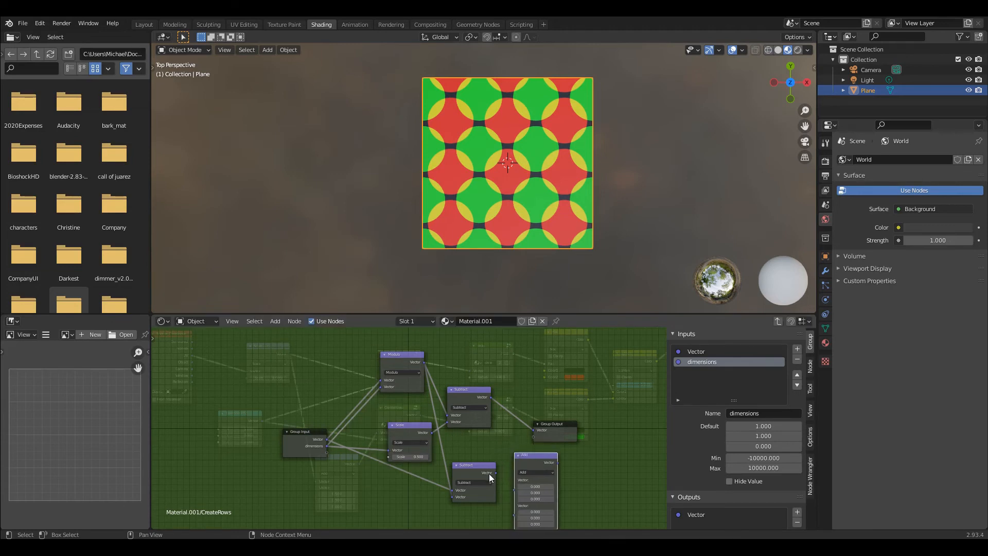
drag(494, 472, 514, 515)
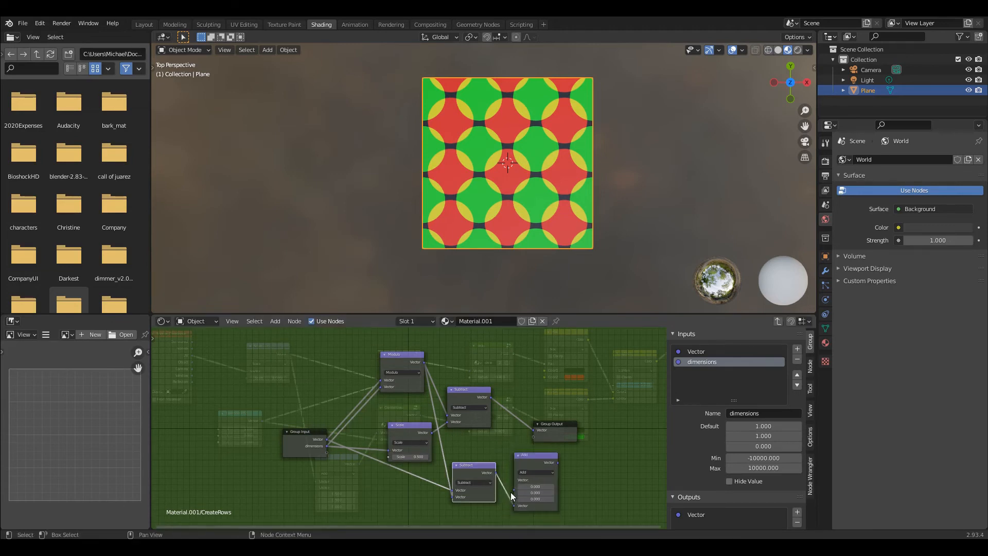
drag(433, 433, 442, 482)
drag(521, 456, 447, 482)
drag(495, 454, 480, 454)
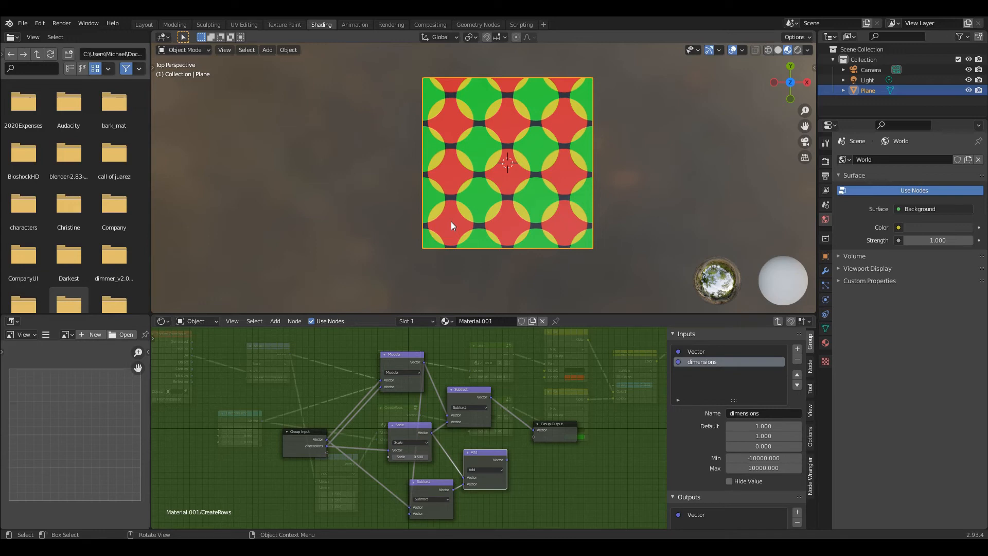
Step: Connect the new Add node to a new group output named pos and leave the CreateRows group
drag(506, 460, 534, 437)
click(704, 523)
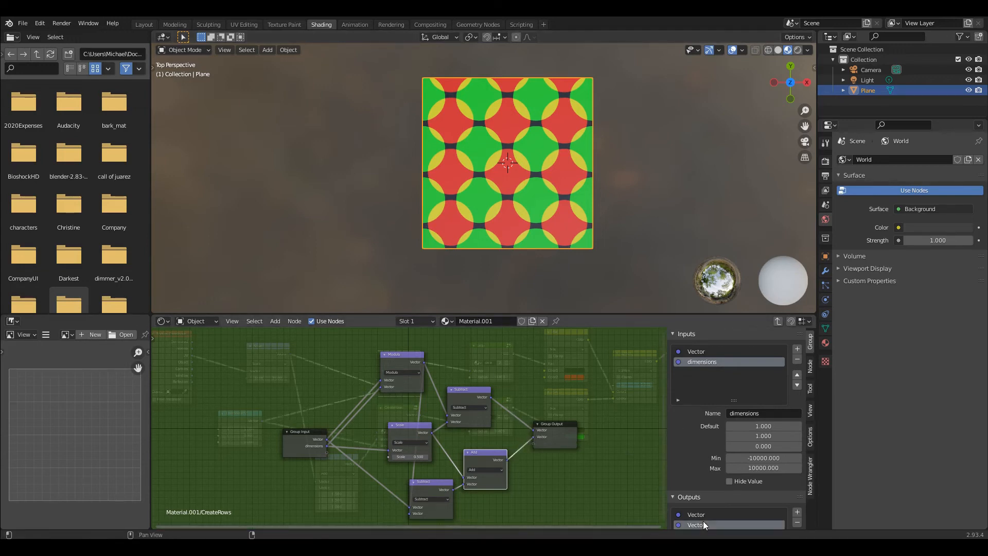
text(pos)
key(Return)
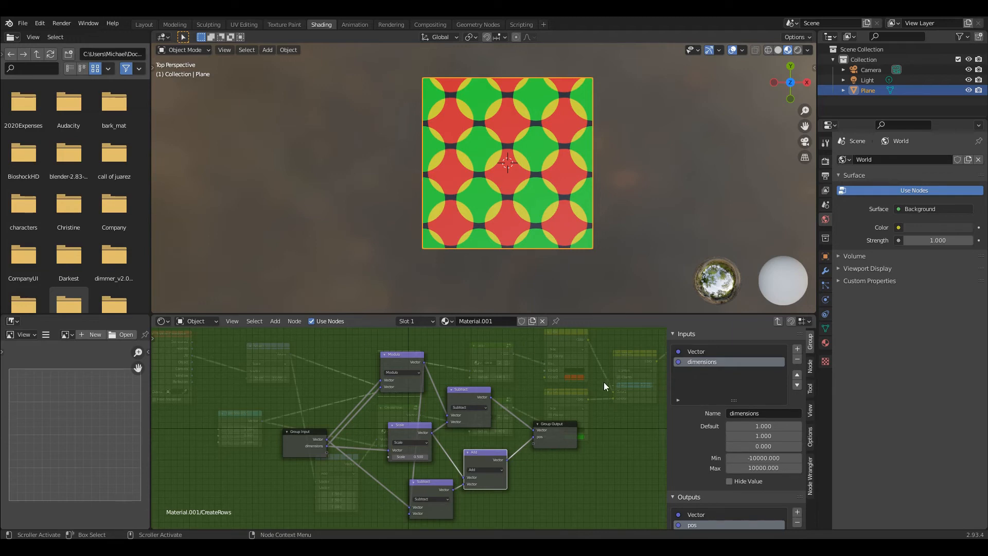
click(777, 320)
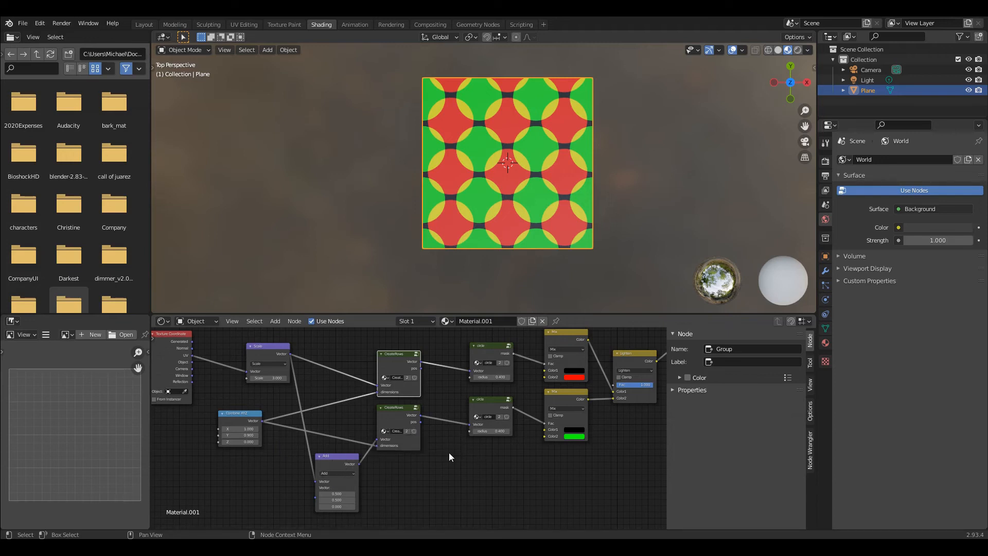
Step: Duplicate the offset Add node as Subtract, link the second CreateRows group's pos to its first input, and place it below that group
click(339, 461)
key(shift+d)
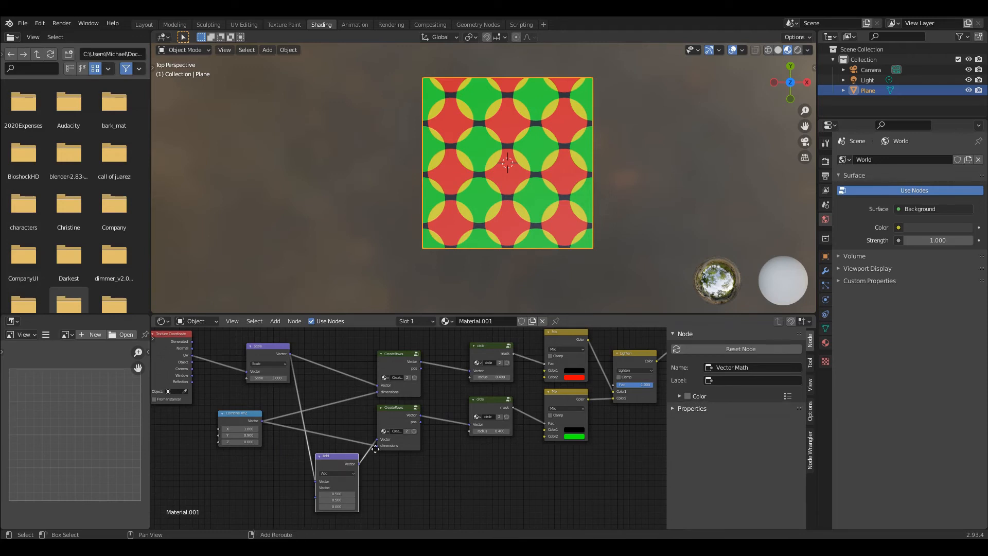
click(459, 450)
click(446, 464)
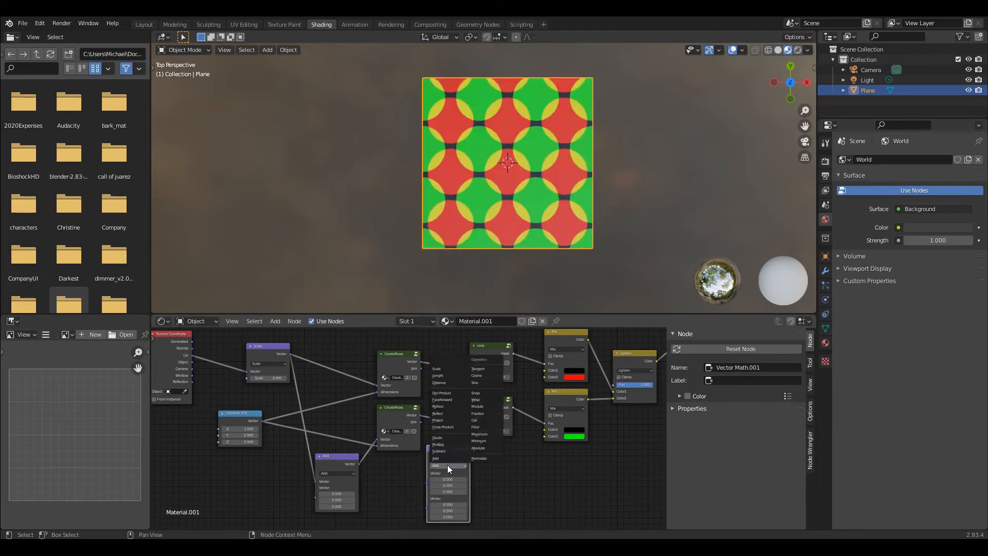
click(447, 451)
drag(419, 422, 427, 482)
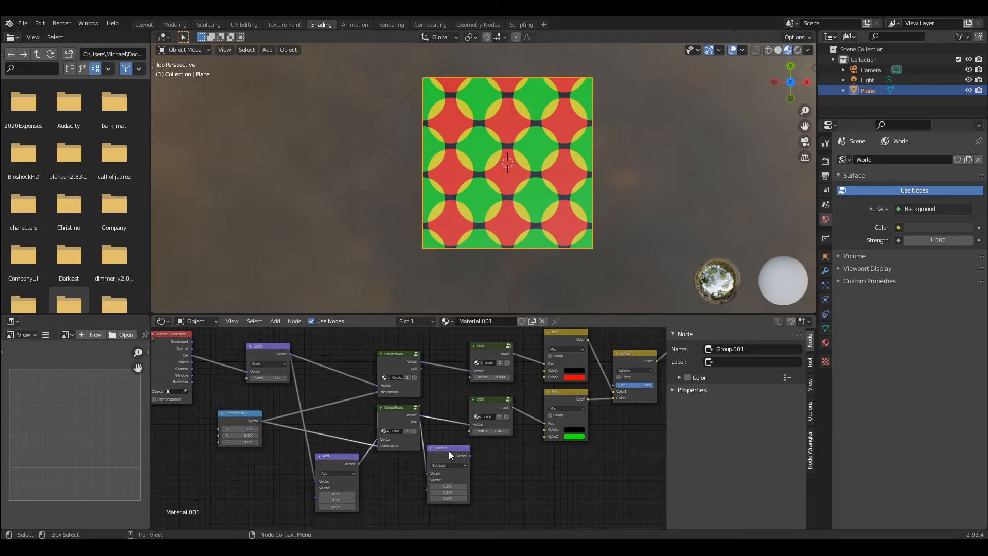
drag(449, 450, 451, 468)
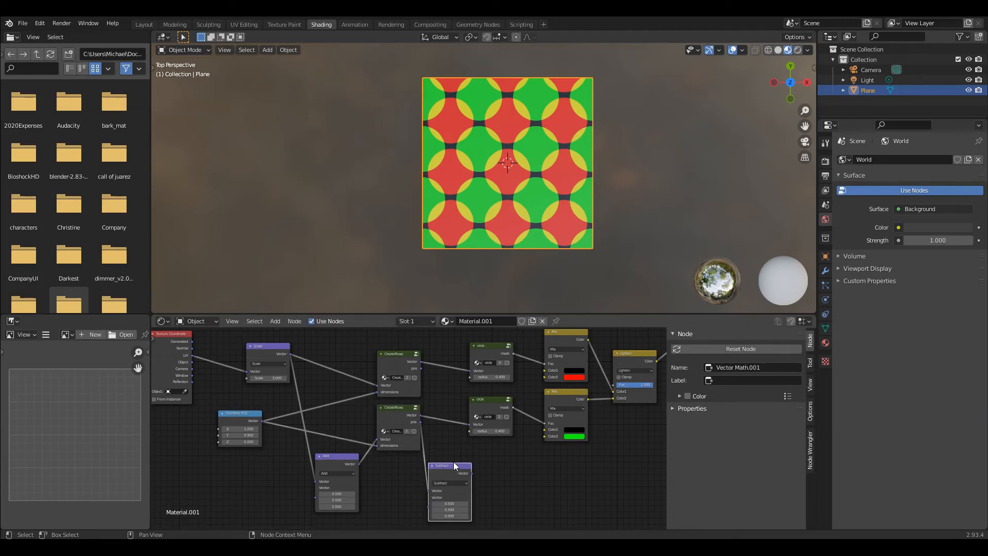
Step: Rearrange the circle, CreateRows and Subtract nodes, moving the upper circle node up and the second CreateRows and Subtract nodes down
scroll(515, 458, down, 2)
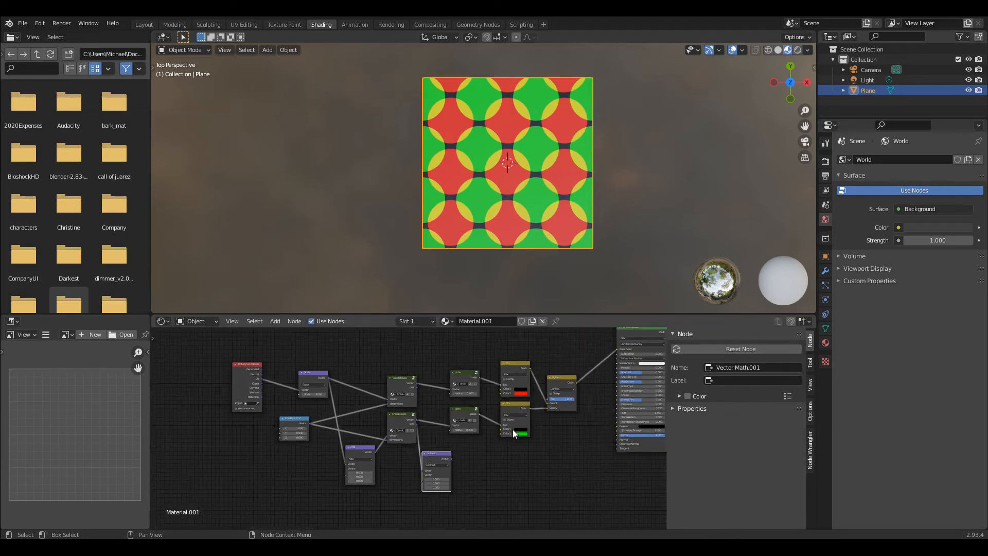
drag(434, 345, 577, 451)
drag(477, 372, 445, 384)
drag(440, 451, 434, 474)
drag(443, 370, 441, 344)
drag(408, 378, 416, 380)
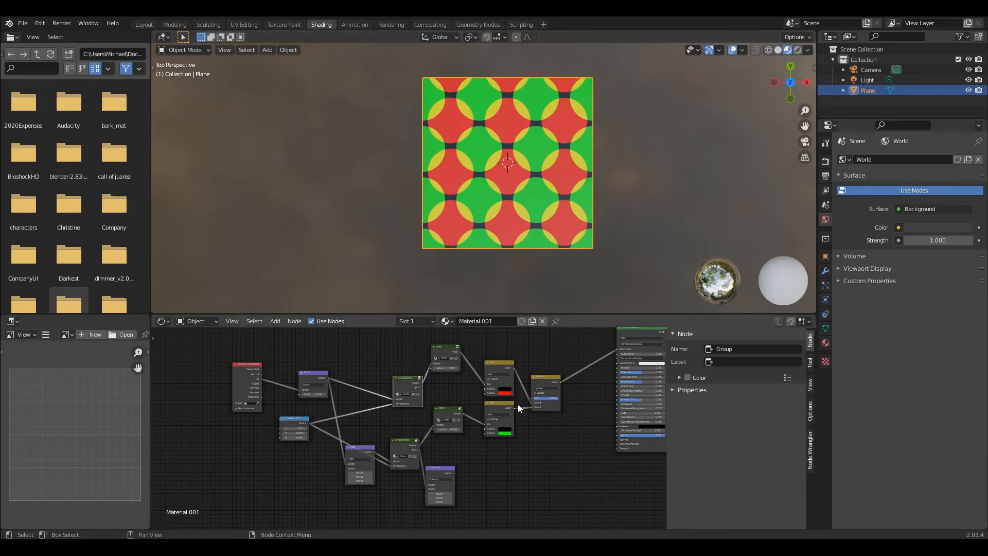
Step: Move the two Mix nodes and the Lighten node together down to the level of the Subtract node
drag(474, 348, 575, 468)
drag(507, 367, 526, 460)
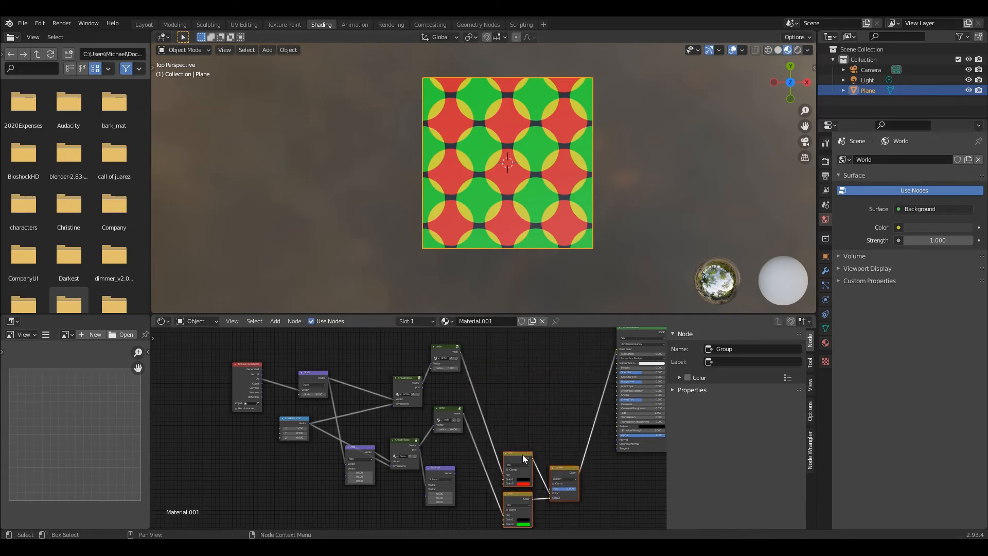
scroll(517, 412, up, 3)
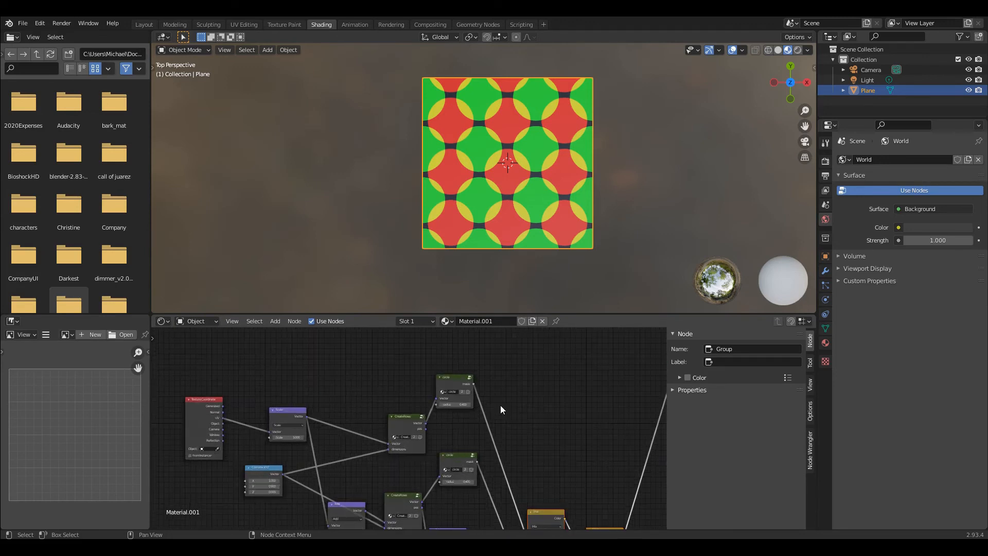
Step: Add a Separate XYZ node beside the first CreateRows group, below its circle node, and link the group's pos output to it
middle_drag(518, 399, 498, 383)
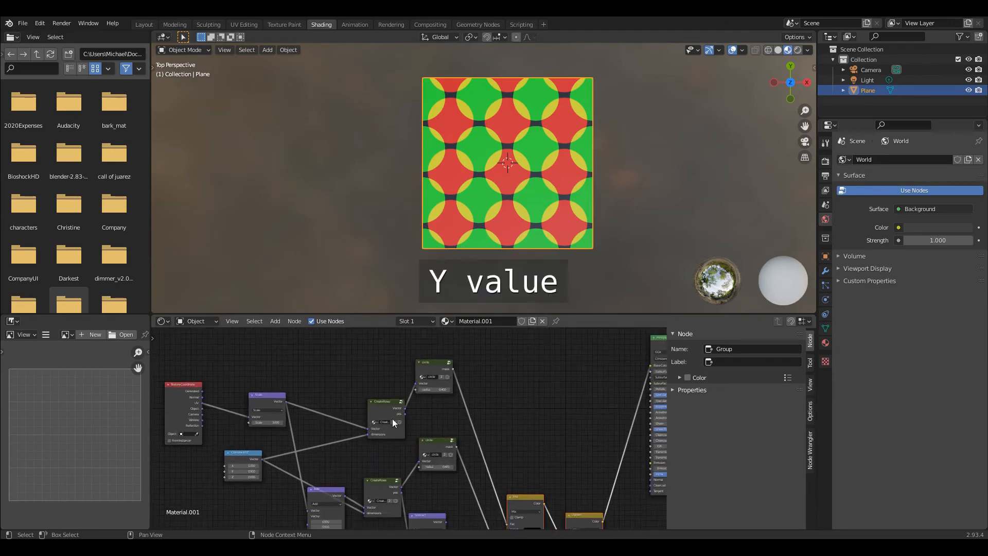
click(275, 321)
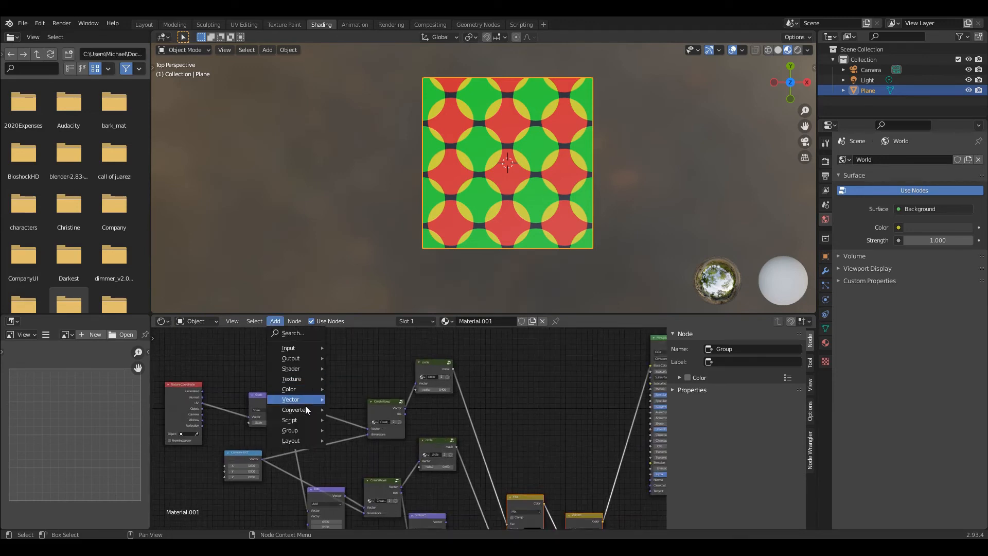
mouse_move(306, 413)
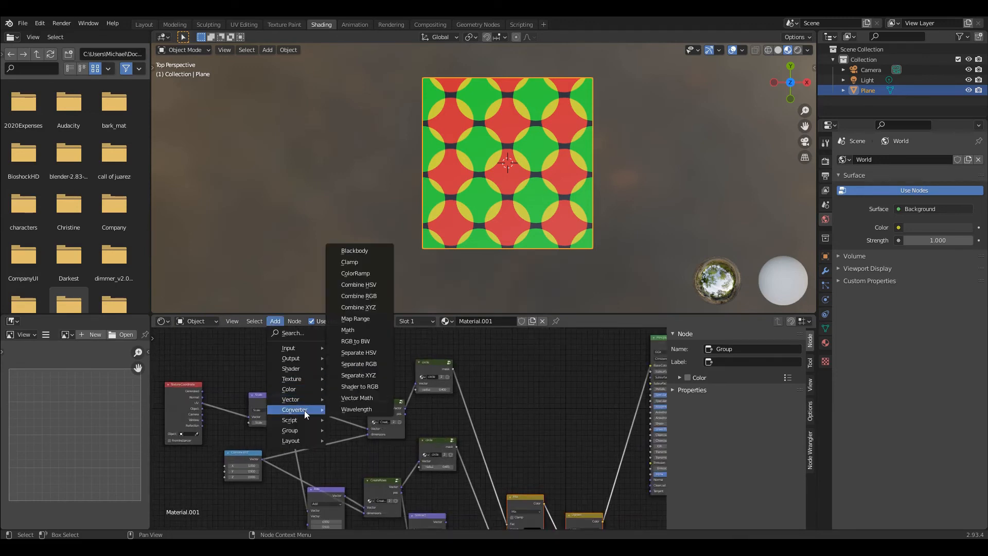
click(363, 375)
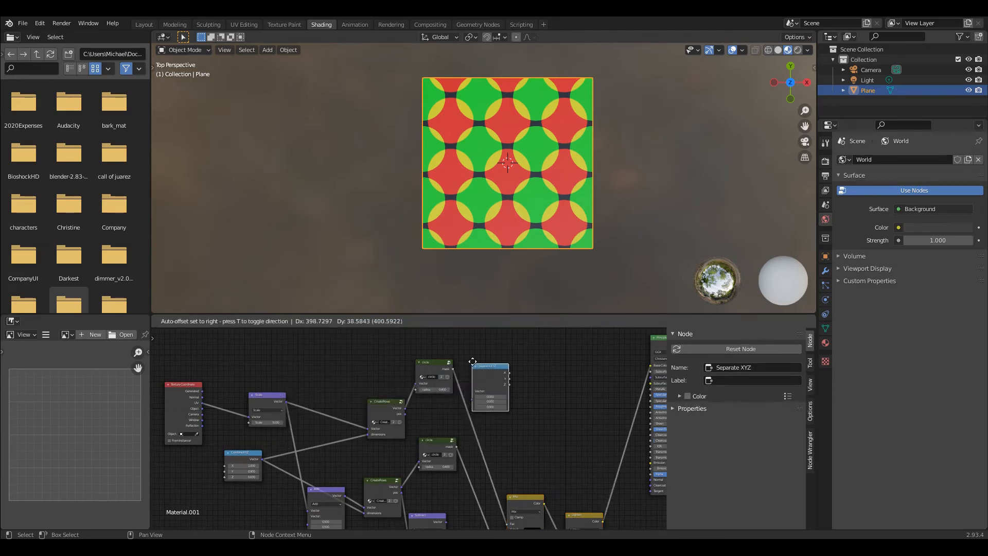
click(493, 356)
click(478, 357)
drag(479, 358, 436, 402)
click(422, 406)
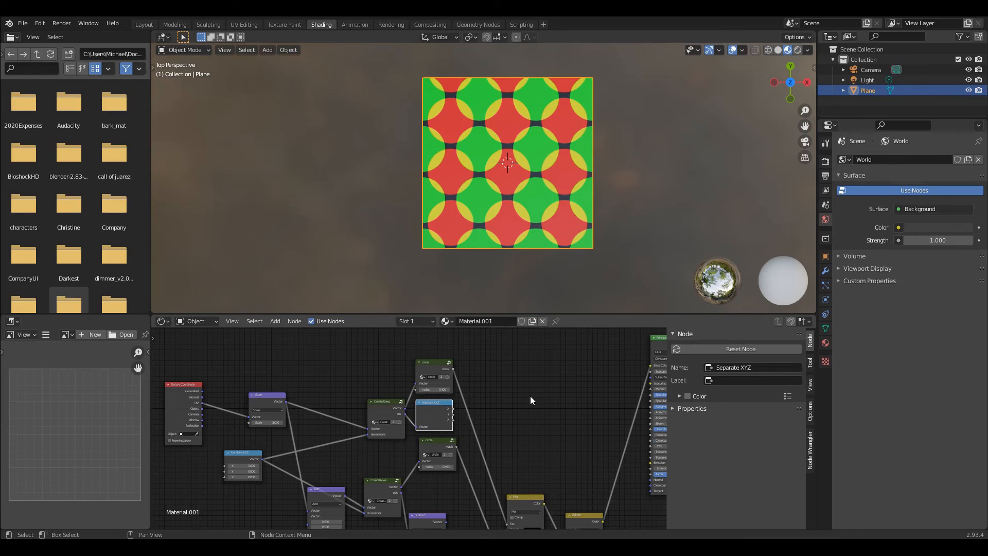
Step: Shift the offset Add node, the second CreateRows group and the Subtract node left to make room beside Subtract
middle_drag(530, 396, 536, 368)
drag(312, 441, 387, 489)
mouse_move(384, 449)
mouse_down()
mouse_move(368, 449)
mouse_move(378, 449)
mouse_up()
drag(311, 437, 381, 517)
drag(377, 452, 349, 456)
drag(425, 487, 400, 461)
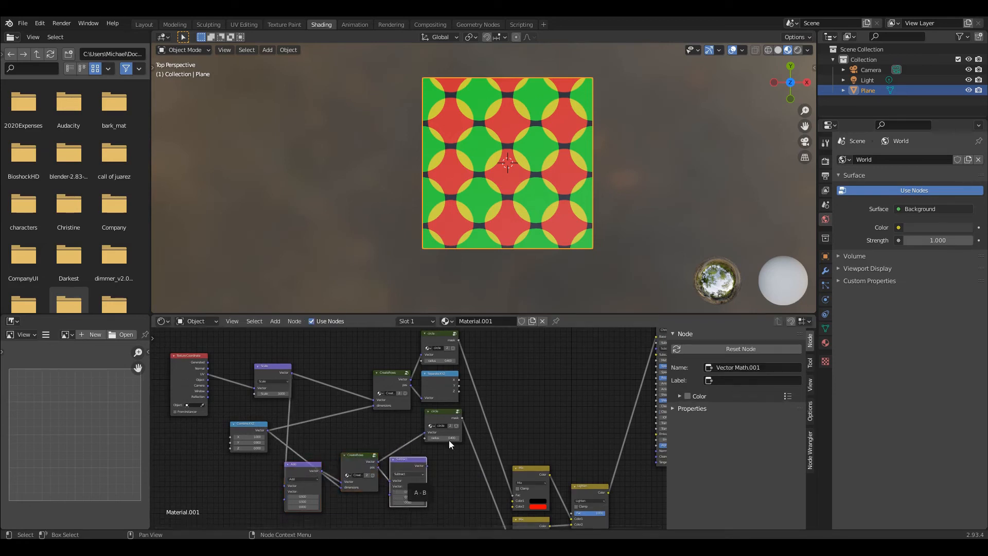
Step: Duplicate the Separate XYZ node, place it beside the Subtract node, and link Subtract's vector output to it
click(439, 380)
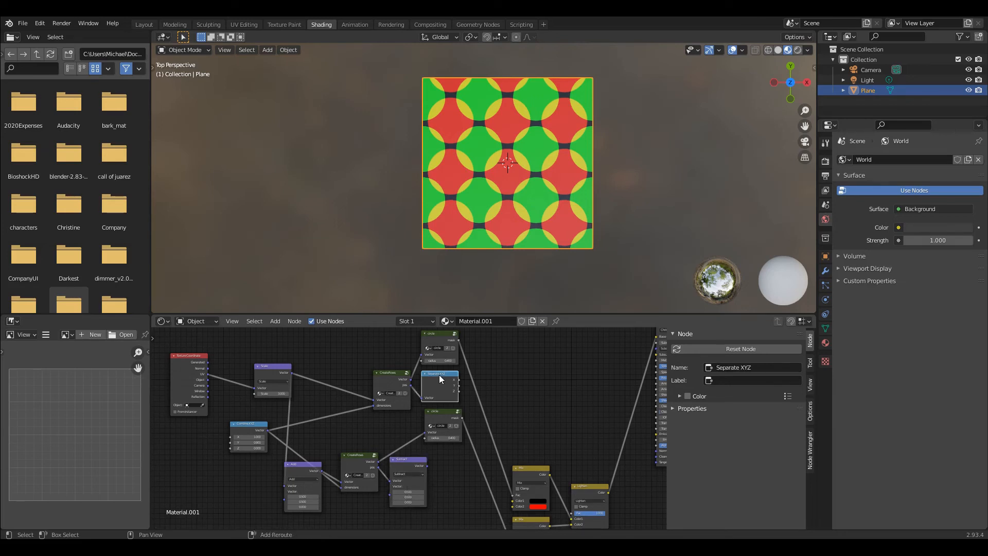
key(shift+d)
click(449, 457)
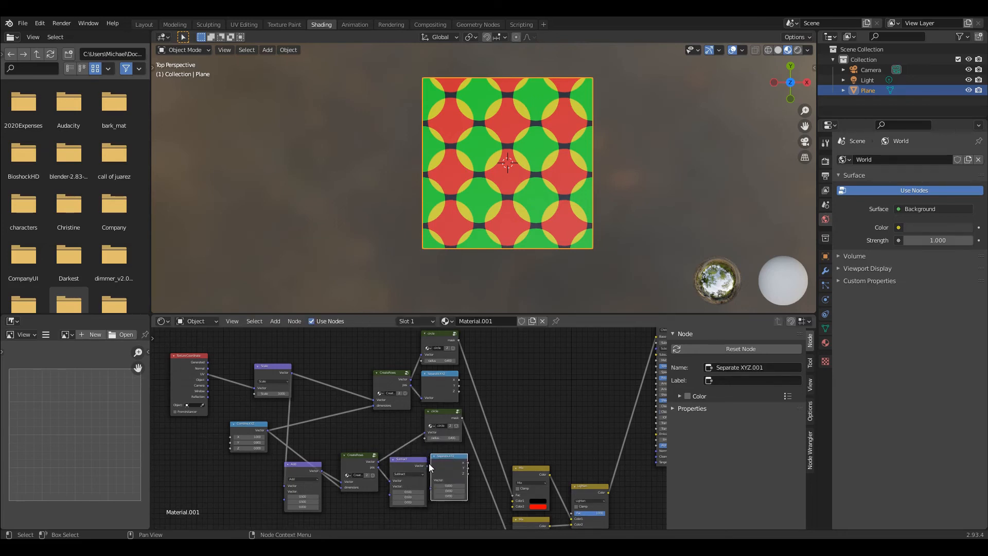
drag(432, 465, 435, 462)
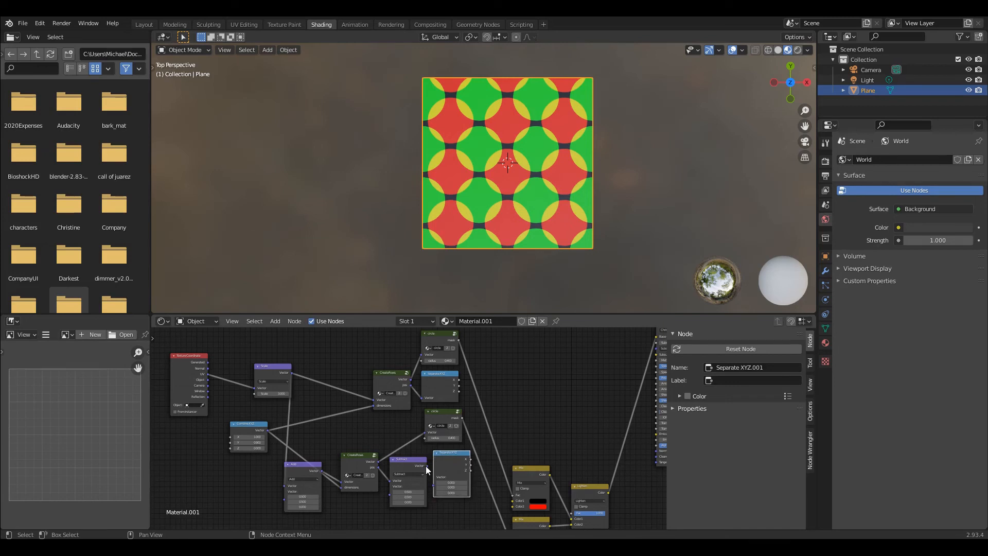
click(422, 465)
mouse_move(425, 465)
mouse_down()
mouse_move(434, 486)
mouse_move(412, 472)
mouse_move(434, 457)
mouse_up()
click(440, 458)
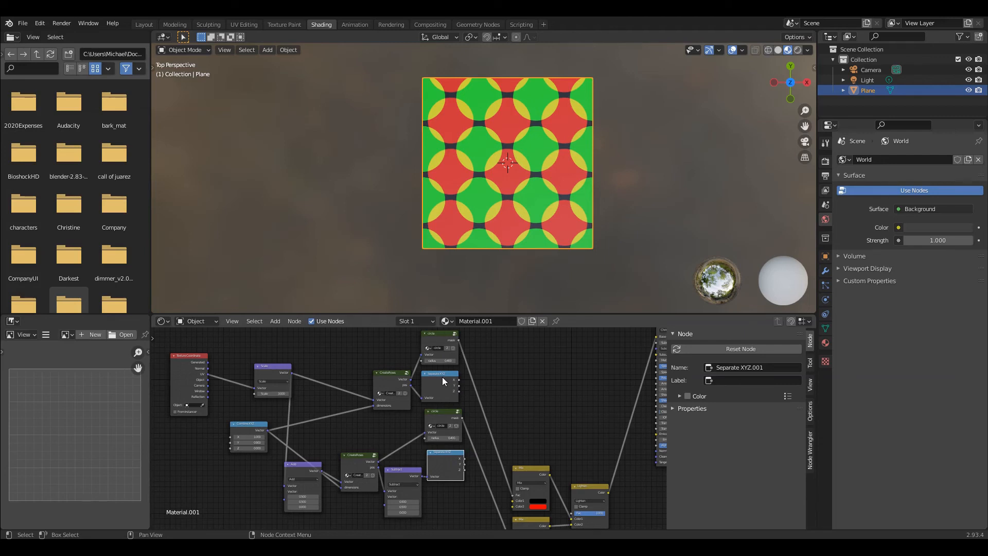
Step: Add a Math node and link the upper circle's output and the first Separate XYZ's Y output to its two values
click(278, 320)
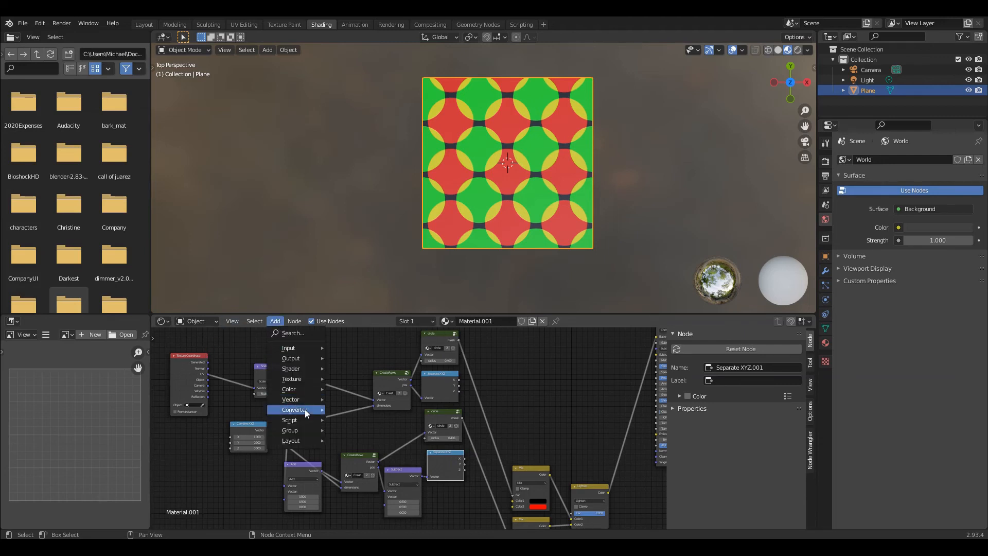
mouse_move(304, 409)
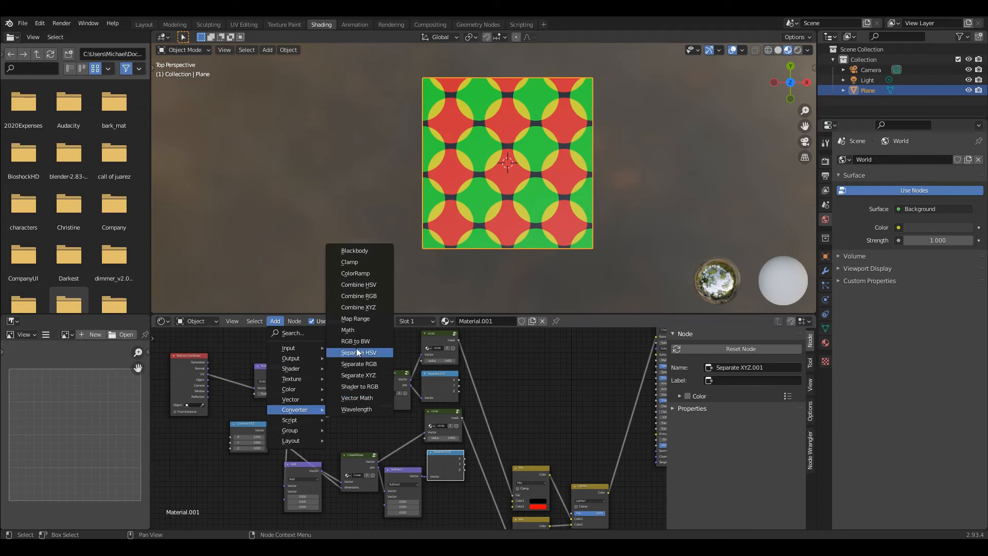
click(357, 330)
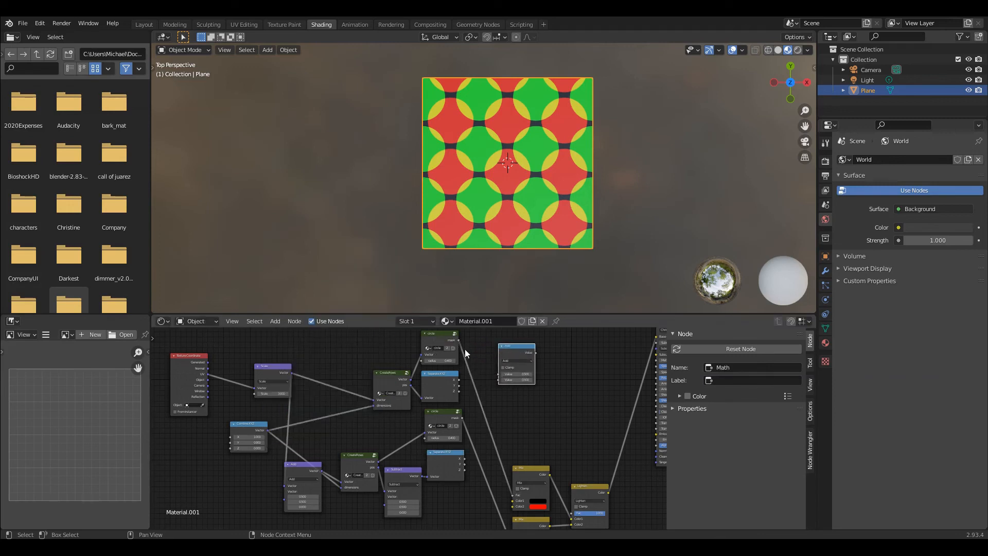
drag(459, 339, 501, 346)
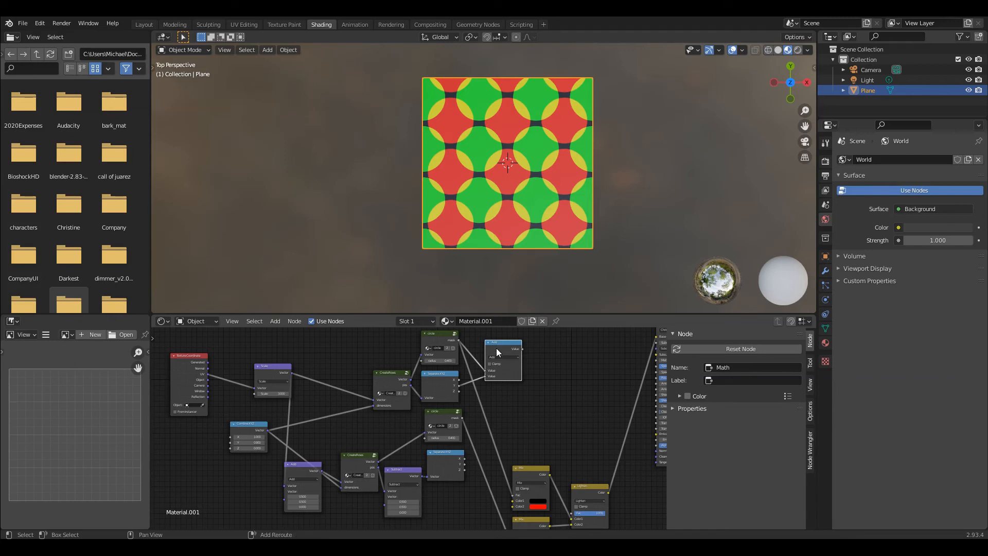
Step: Duplicate the Math node for the lower circle's output and the second Separate XYZ's Y, and align the two Math nodes
key(shift+d)
click(511, 398)
drag(462, 418, 500, 420)
drag(467, 462, 500, 424)
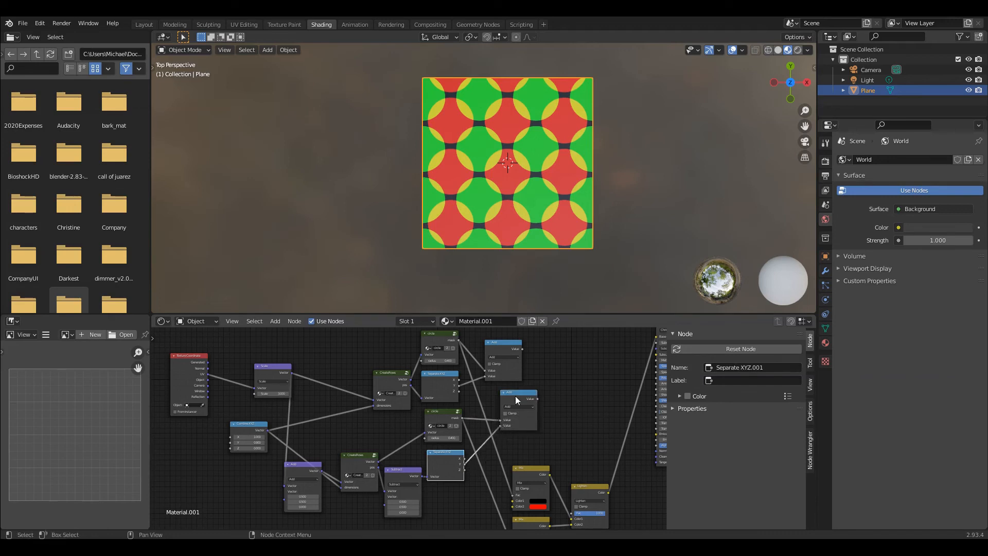
click(499, 344)
drag(499, 344, 514, 341)
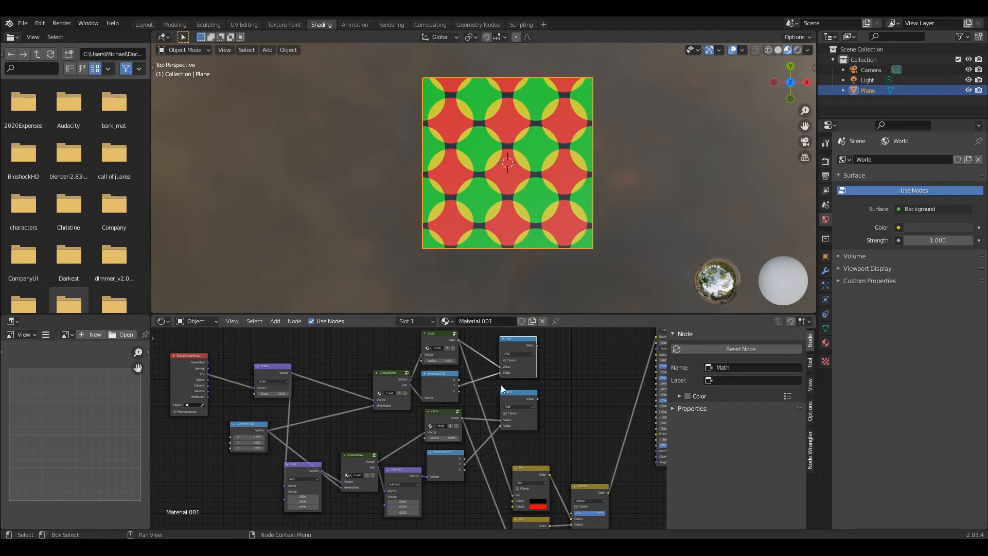
Step: Set the operation of both Math nodes to Multiply
click(518, 353)
click(513, 383)
click(517, 406)
click(521, 434)
Step: Add a Greater Than Math node with the upper Multiply as its value and the lower Multiply as its threshold
middle_drag(366, 345, 301, 351)
click(275, 321)
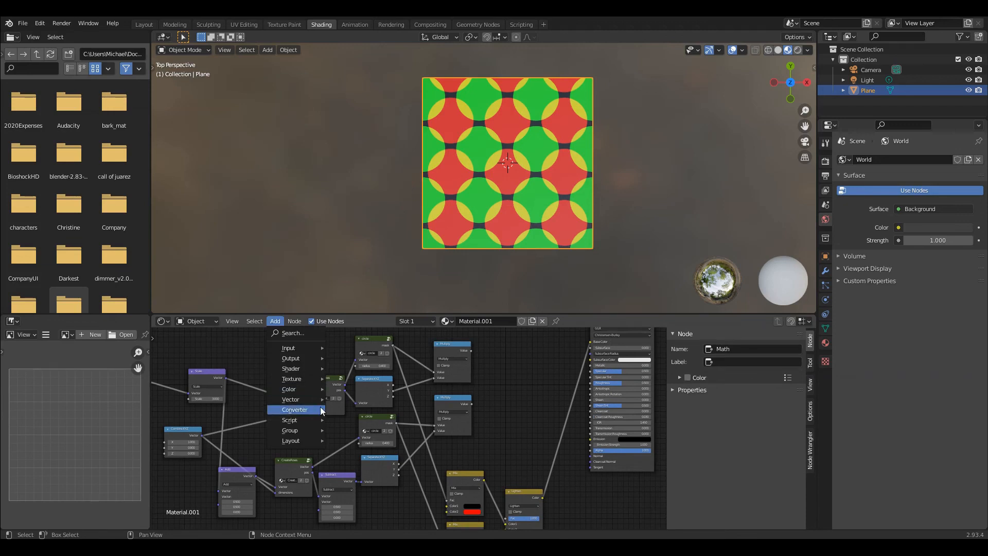
mouse_move(305, 409)
click(350, 330)
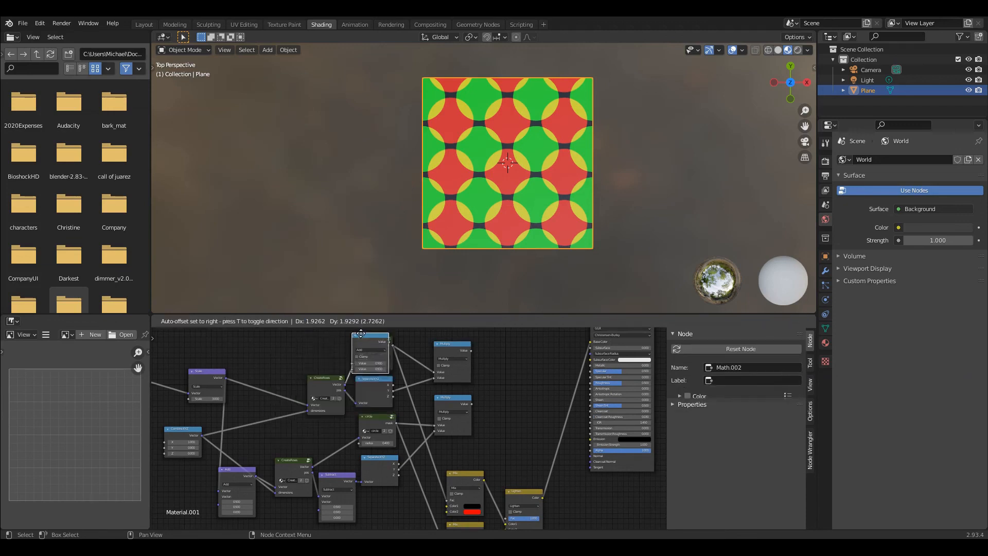
click(509, 365)
click(510, 364)
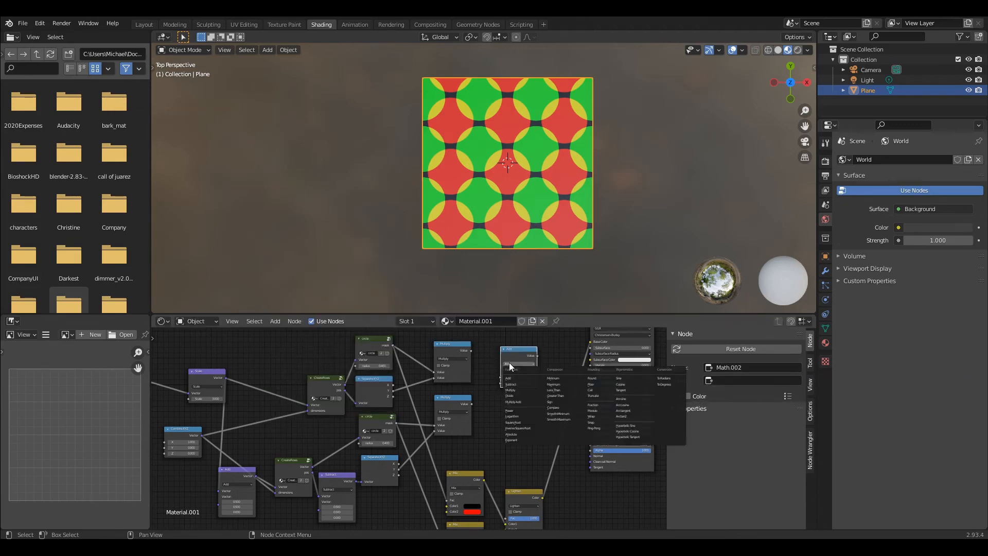
click(551, 395)
drag(471, 404, 500, 382)
drag(471, 350, 504, 384)
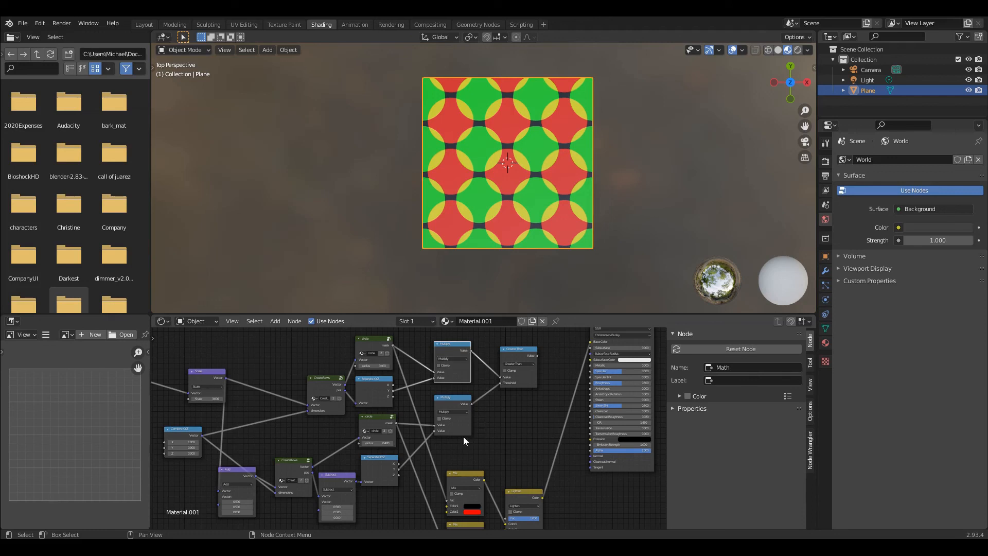
drag(511, 349, 504, 349)
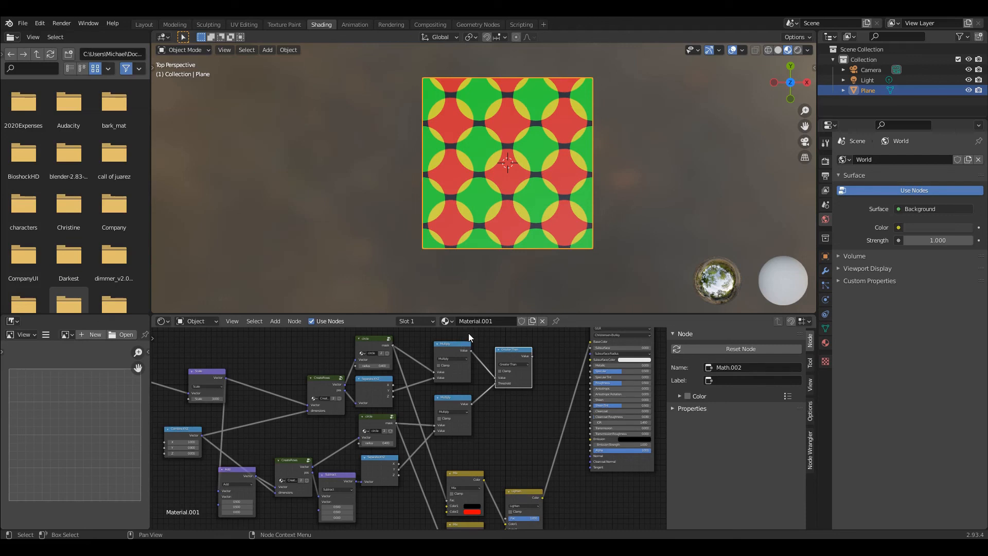
Step: Move the Principled BSDF and Material Output nodes to the right to free space after the Greater Than node
key(Home)
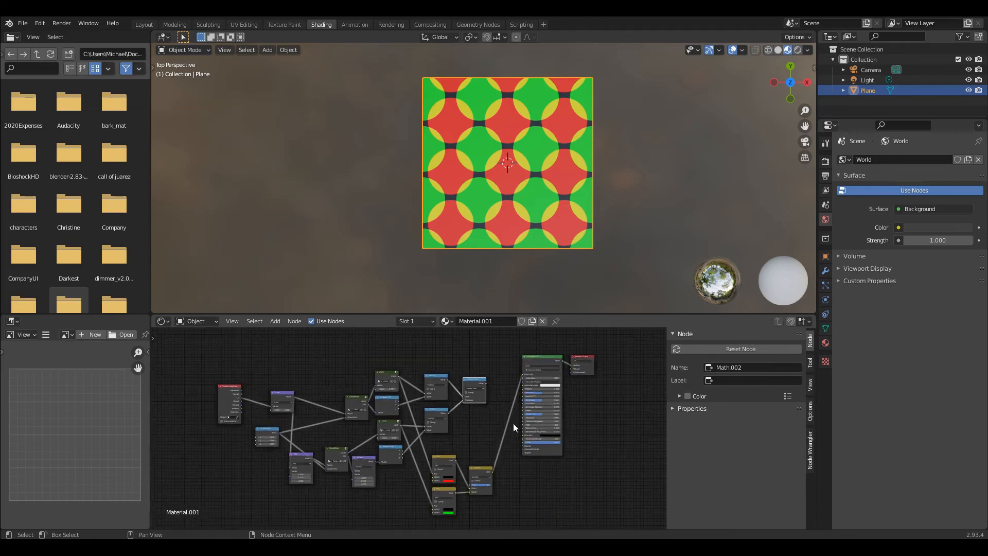
drag(514, 354, 570, 361)
scroll(496, 422, up, 1)
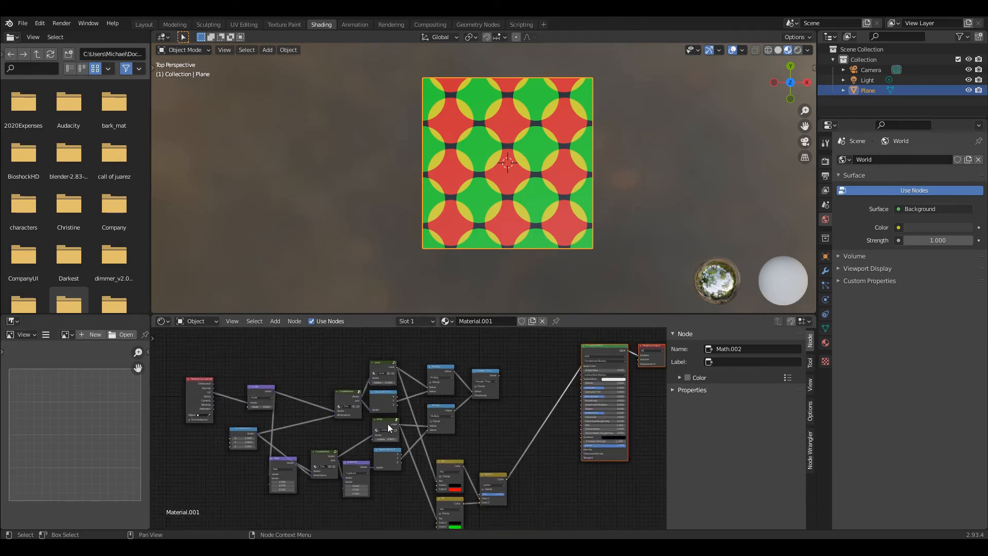
Step: Add a MixRGB node between the Greater Than node and the Principled BSDF
scroll(451, 434, up, 2)
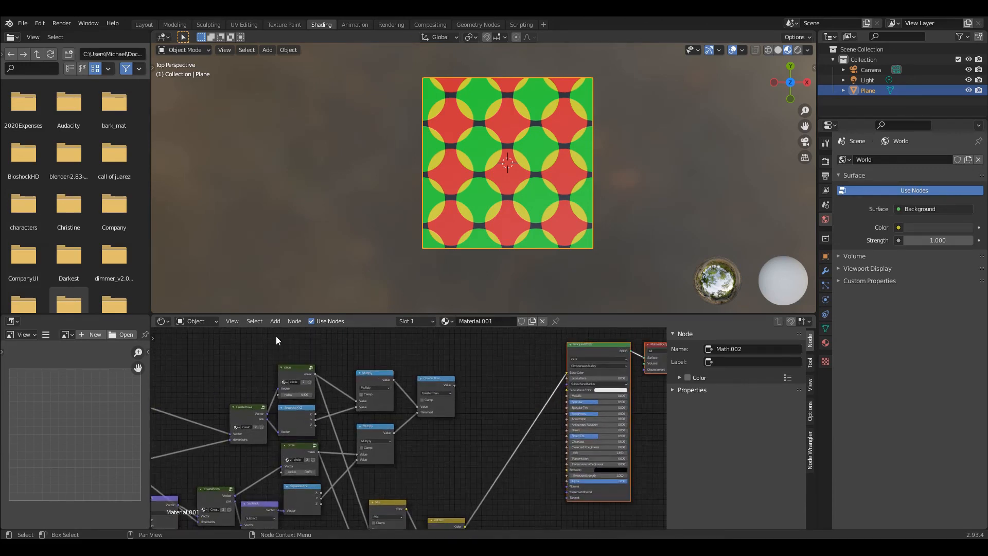
click(275, 321)
mouse_move(311, 391)
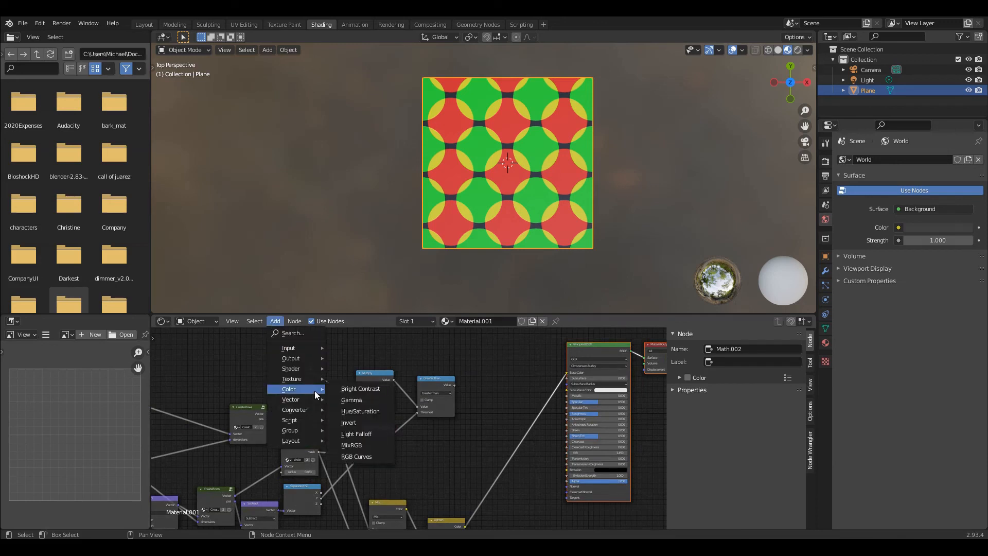
click(360, 445)
click(480, 364)
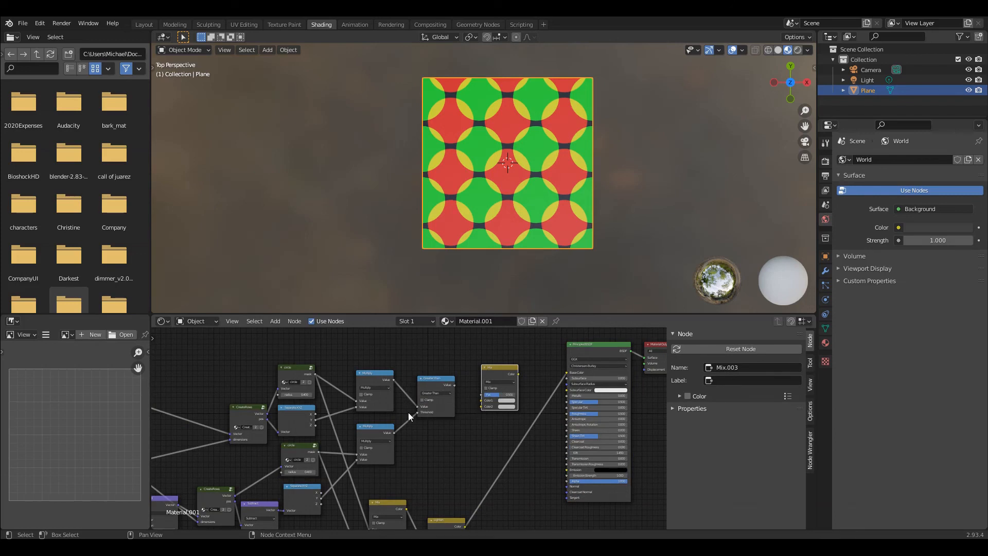
Step: Link the red Mix node to the new Mix node's Color2 and the green Mix node to its Color1
scroll(439, 433, down, 5)
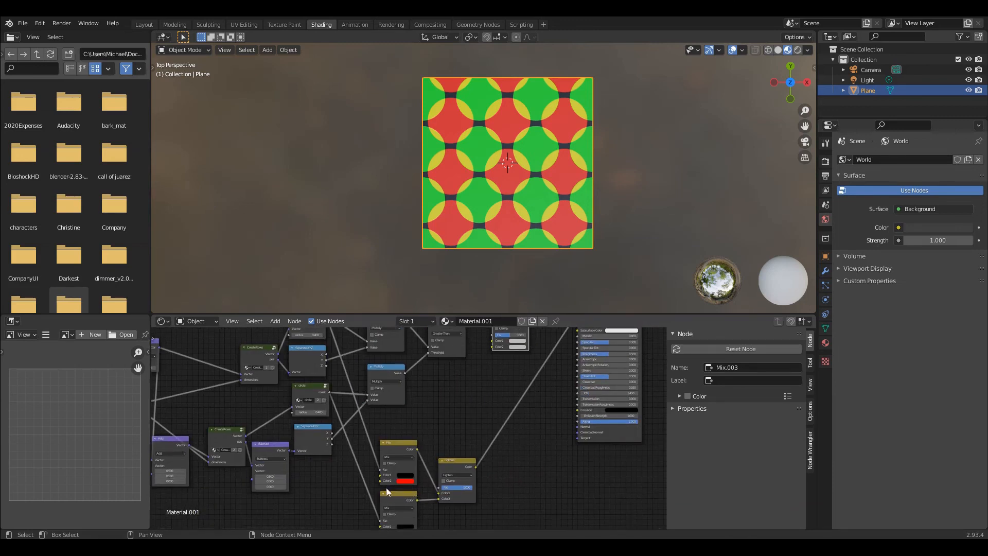
scroll(407, 494, up, 3)
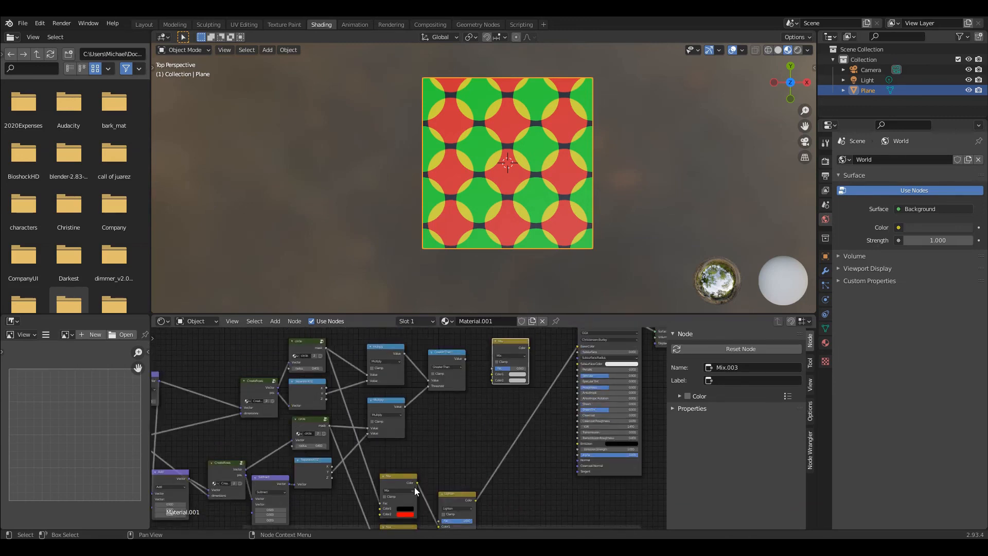
drag(415, 482, 519, 372)
scroll(458, 453, down, 1)
middle_drag(458, 453, 461, 417)
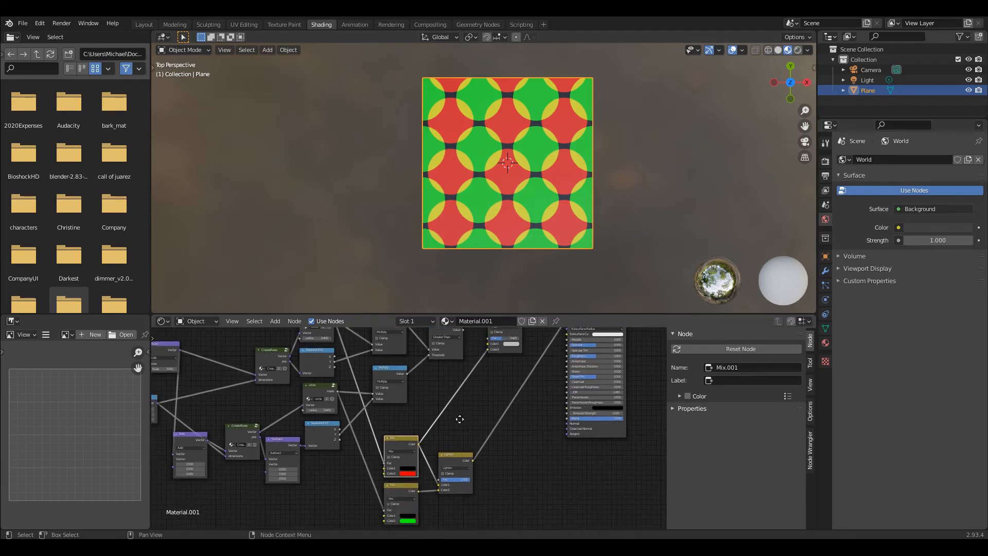
scroll(460, 421, up, 1)
drag(419, 496, 496, 340)
middle_drag(496, 339, 479, 401)
Step: Connect the Greater Than output to the new Mix node's Fac and the Mix colour to the Principled BSDF's Base Color
drag(450, 383, 563, 371)
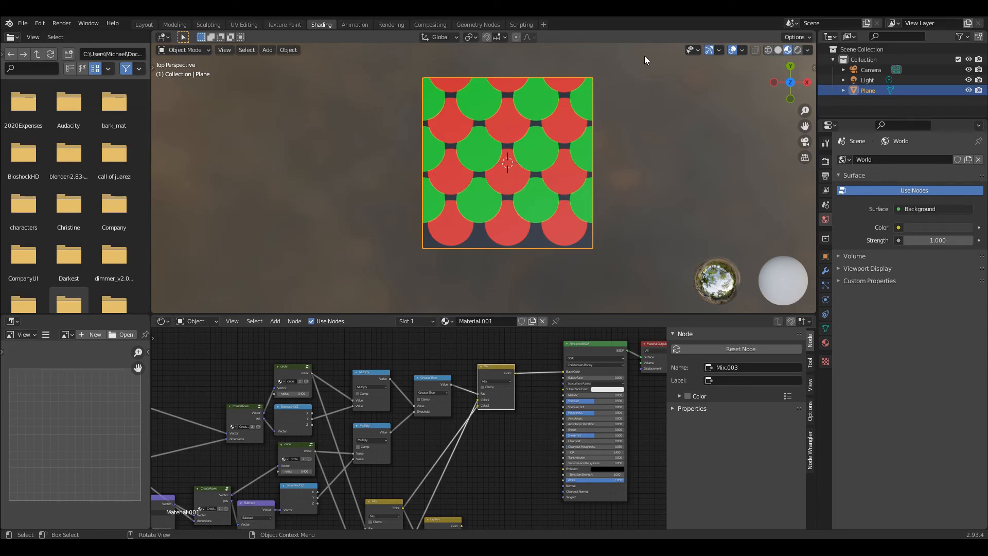
scroll(523, 411, down, 1)
middle_drag(514, 424, 565, 380)
scroll(550, 413, down, 2)
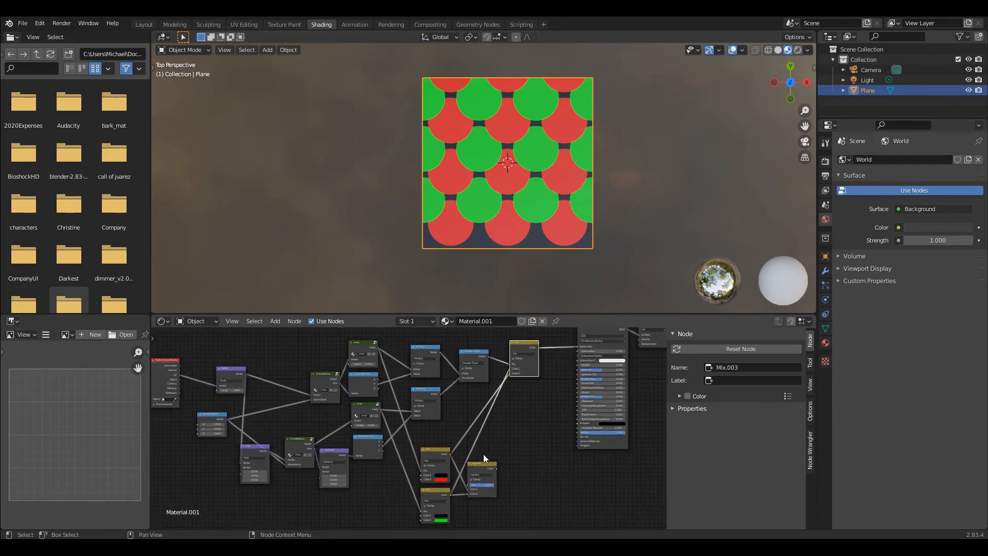